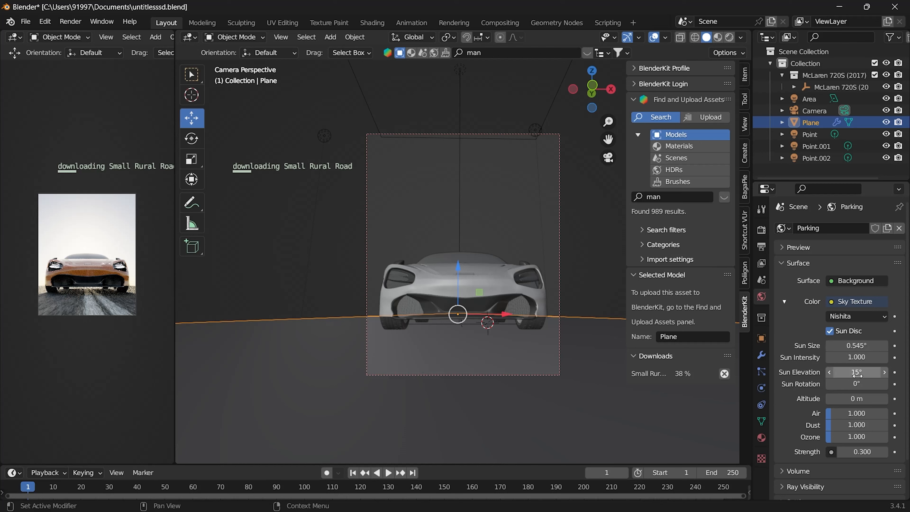
- Raise the sun elevation of the Sky Texture used as the world background
drag(857, 374, 871, 374)
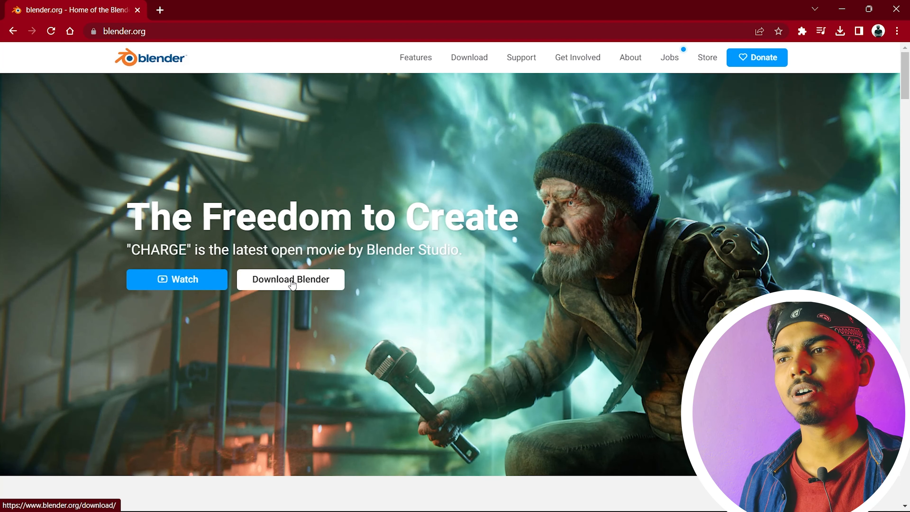
- Switch to the blender.org site, open its download page and look through it
click(292, 284)
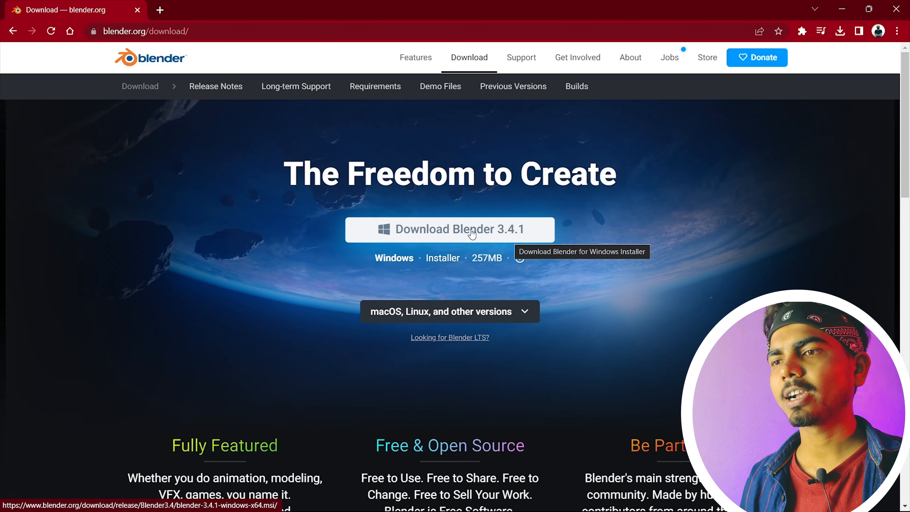
scroll(413, 364, down, 15)
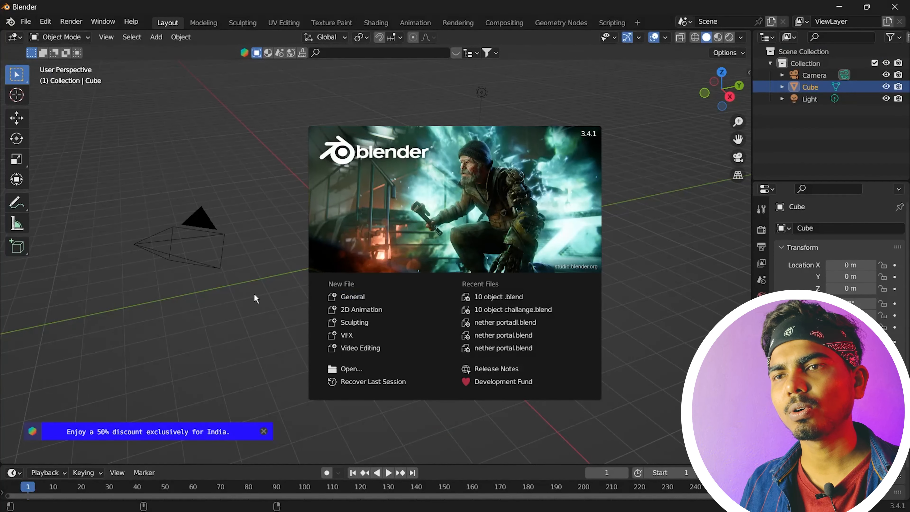
- Dismiss the Blender splash screen and delete the default camera, cube and light from the scene
click(253, 294)
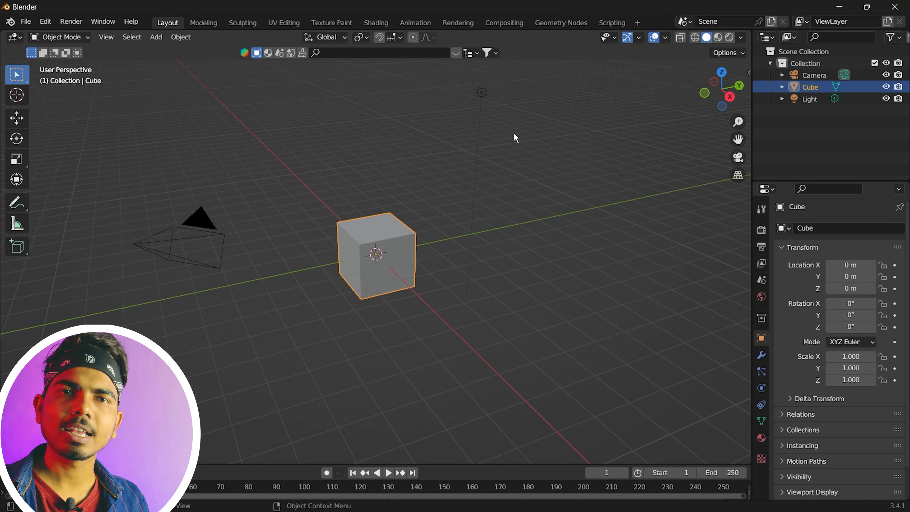
key(a)
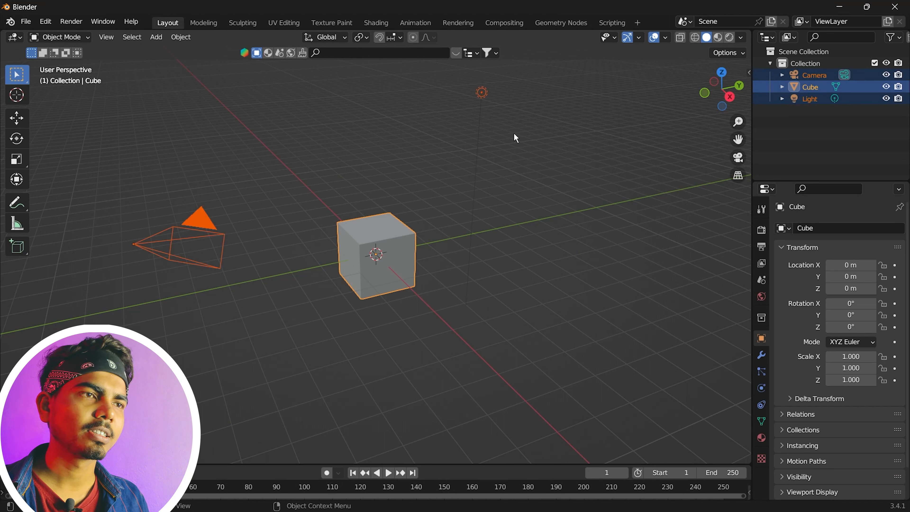
key(x)
click(514, 134)
key(n)
key(n)
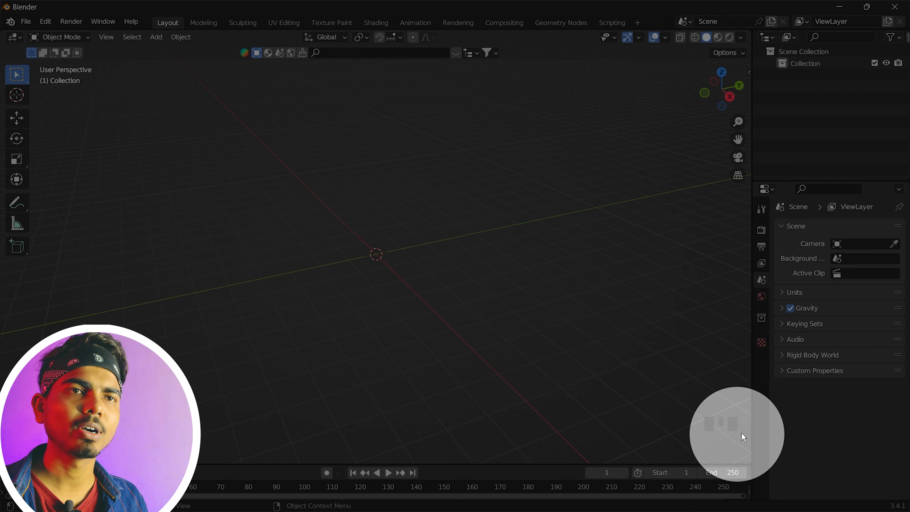
click(675, 386)
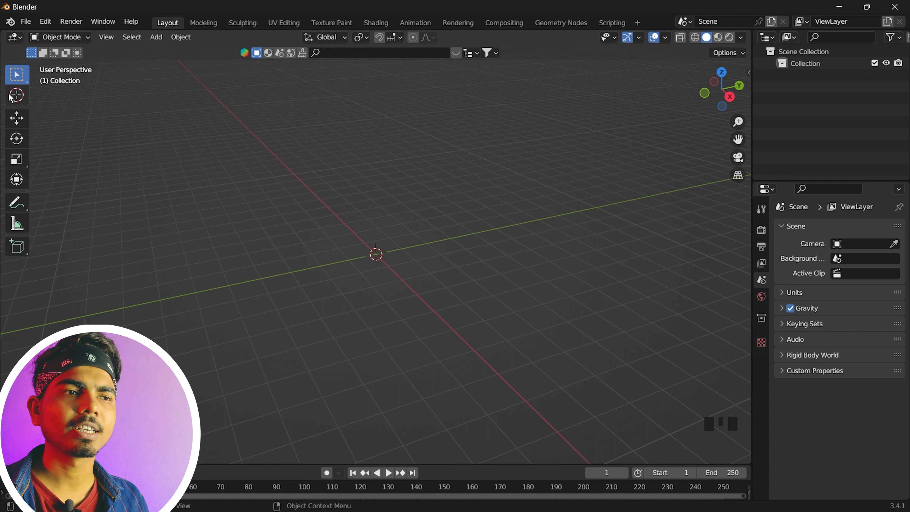
- Add a cube mesh at the world origin and select it
right_click(384, 206)
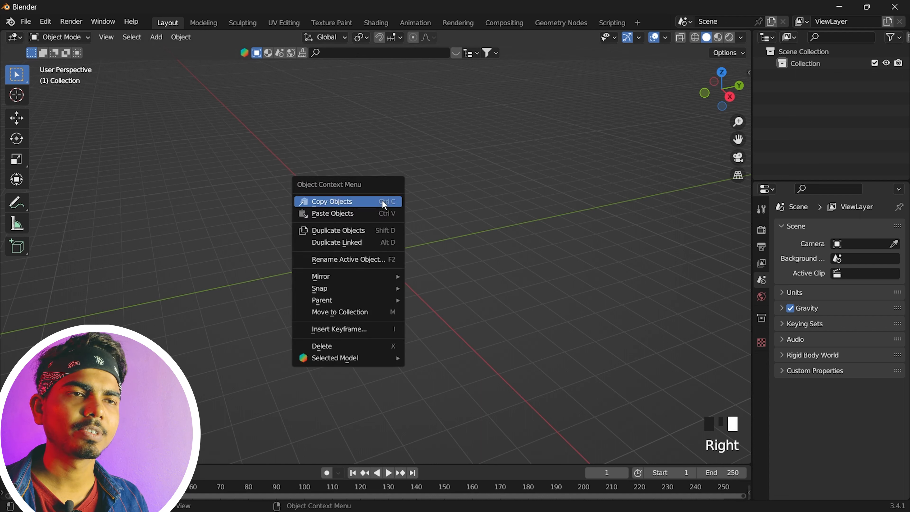
key(shift+a)
mouse_move(246, 171)
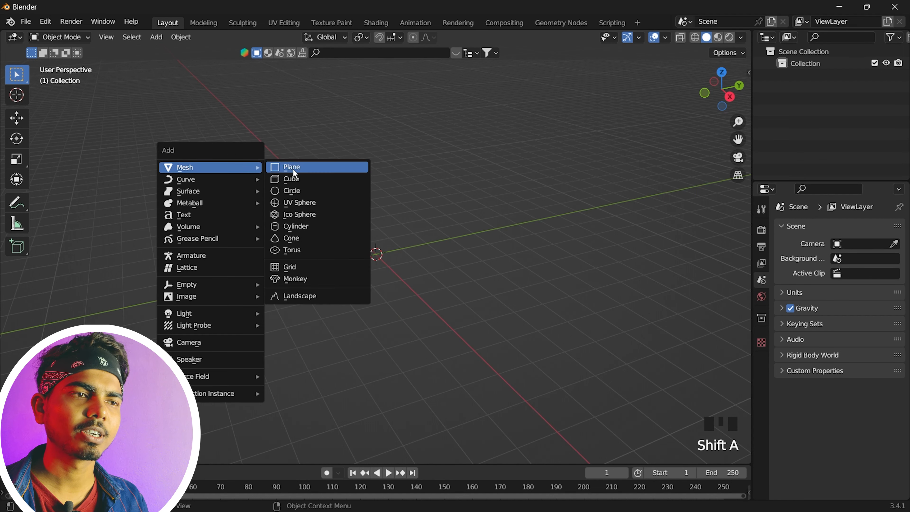
click(293, 189)
drag(493, 194, 341, 285)
click(551, 209)
click(368, 257)
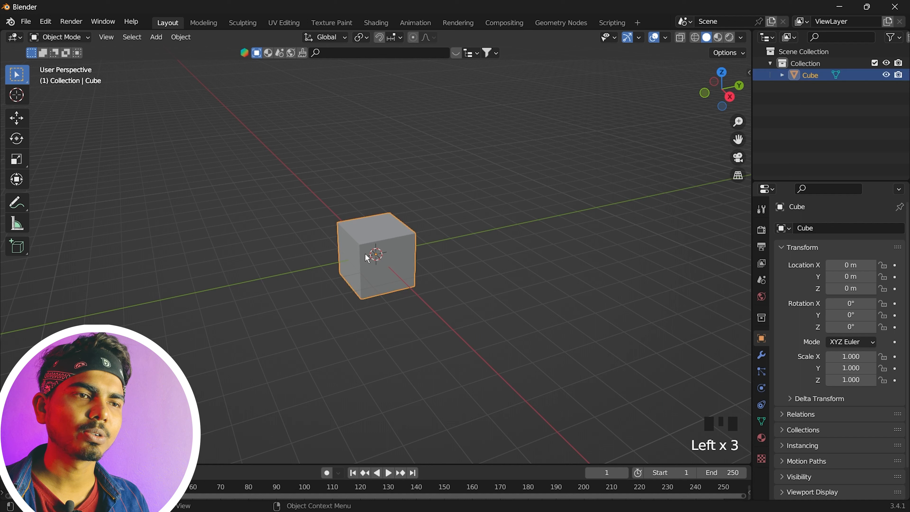
- Duplicate the cube and place the copy beside it at about X 2.23 m, Y 4.92 m, Z -0.10 m
key(shift+d)
click(532, 255)
click(382, 256)
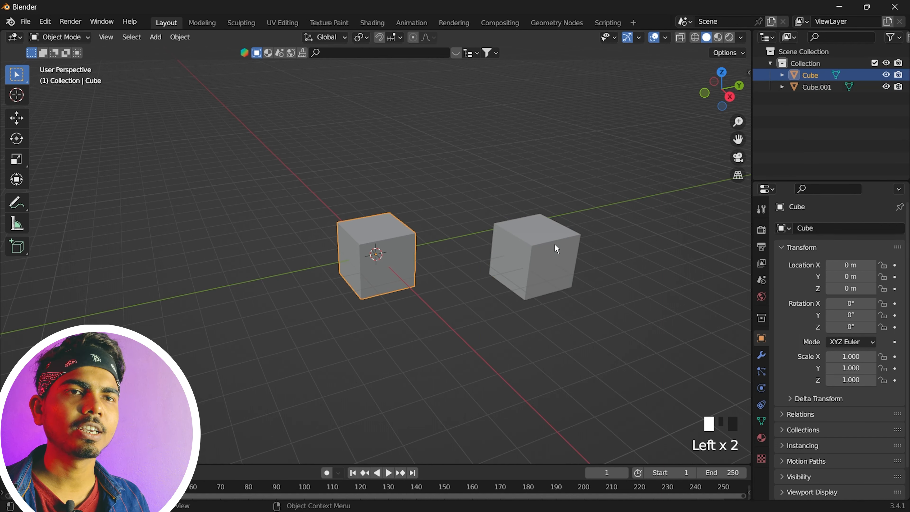
key(ctrl+z)
- Place the 3D cursor at about X -4.45 m, Y -6.83 m, Z 2.63 m and add a UV sphere there
click(22, 97)
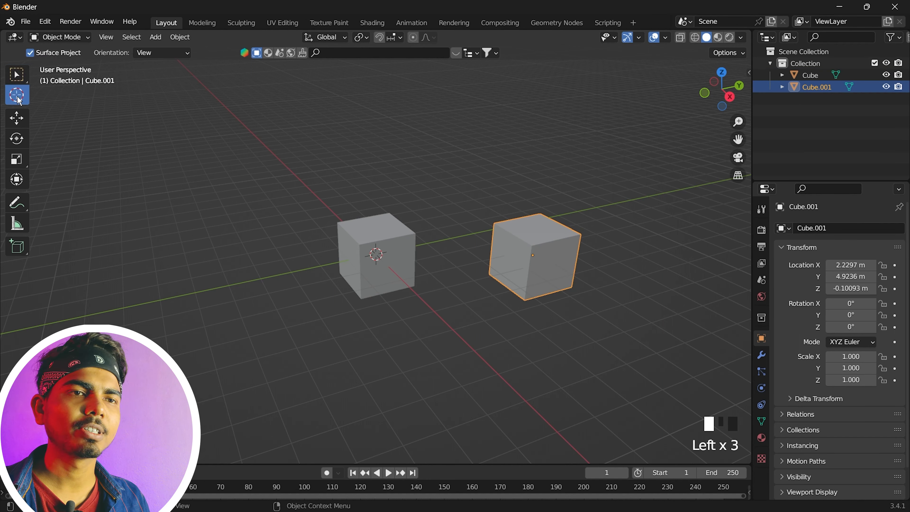
click(142, 172)
key(shift+a)
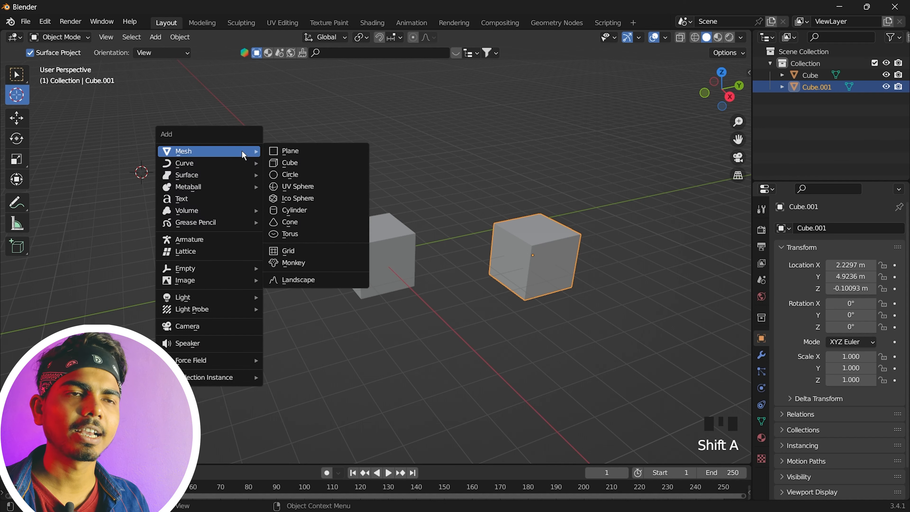
click(315, 186)
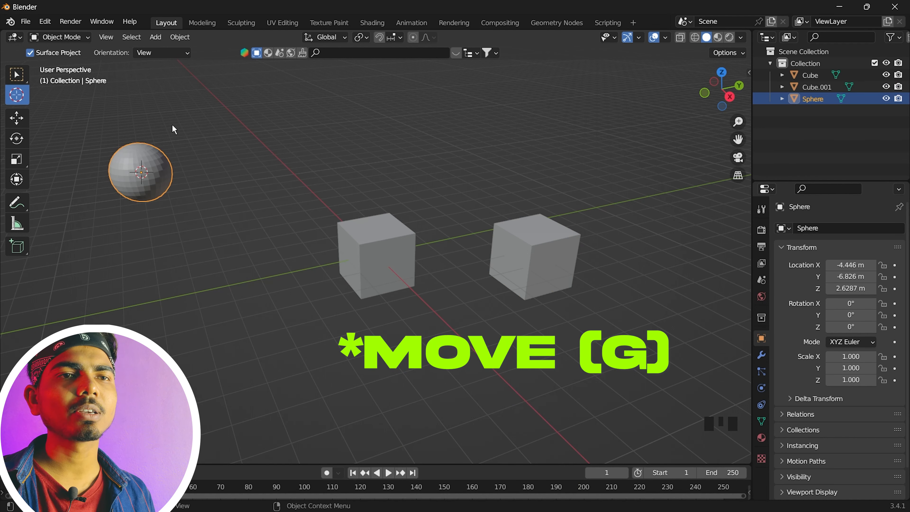
- Move the sphere freely with the Move tool to about X -3.65 m, Y -3.99 m, Z 3.47 m
click(19, 120)
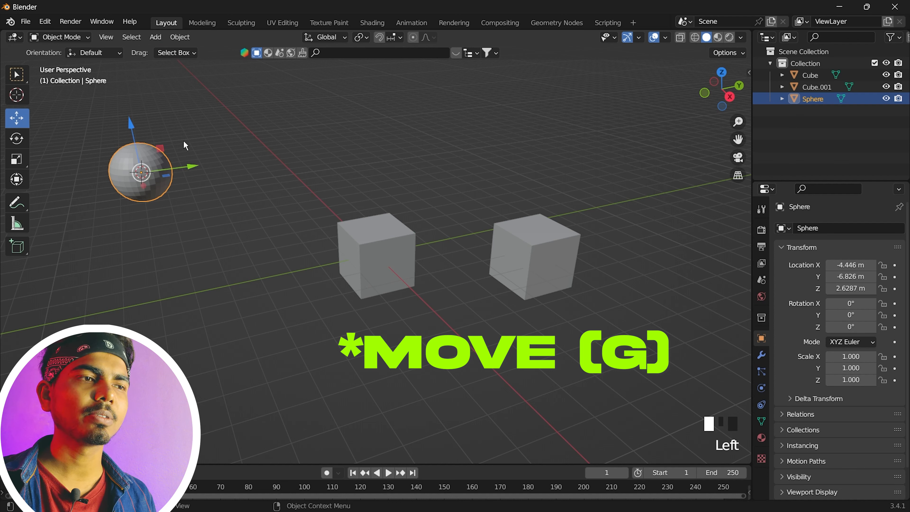
key(g)
click(485, 143)
key(g)
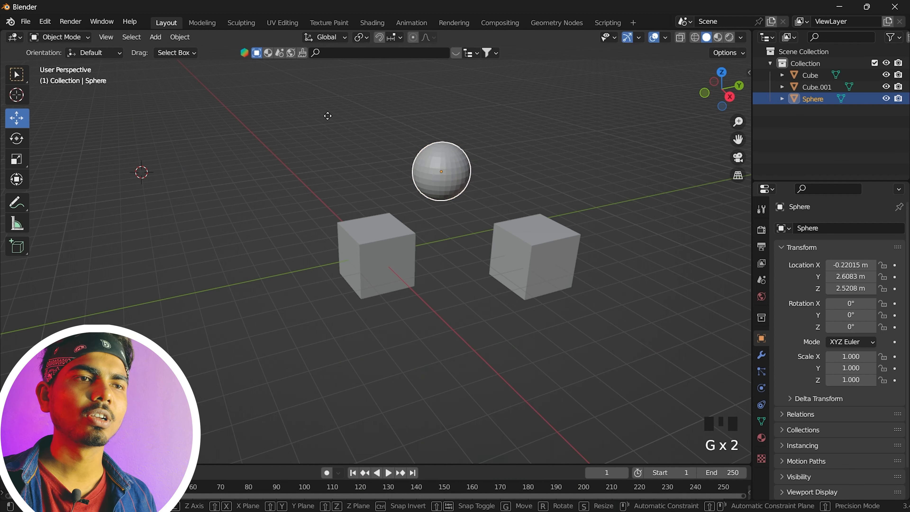
click(113, 90)
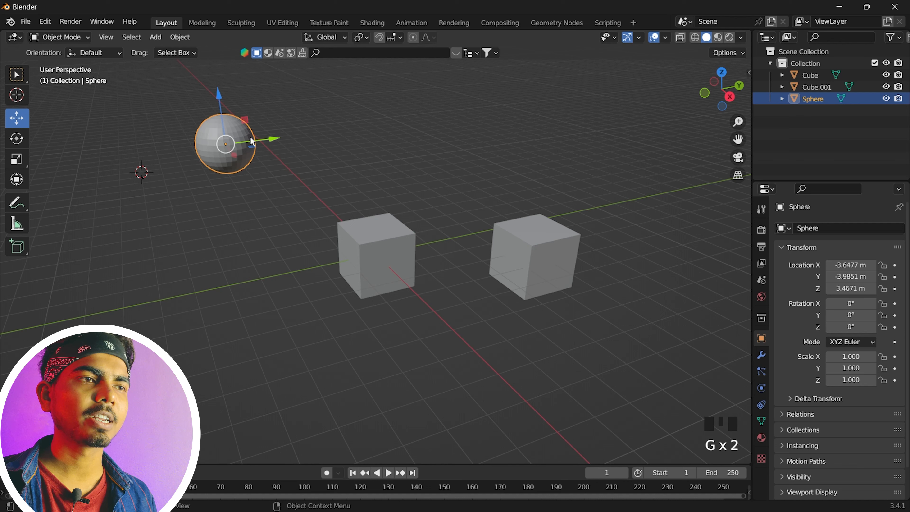
- Slide the sphere along the Y and Z axes and move it freely to about X -4.68 m, Y 1.16 m, Z 1.83 m
drag(272, 139, 423, 130)
drag(420, 71, 425, 113)
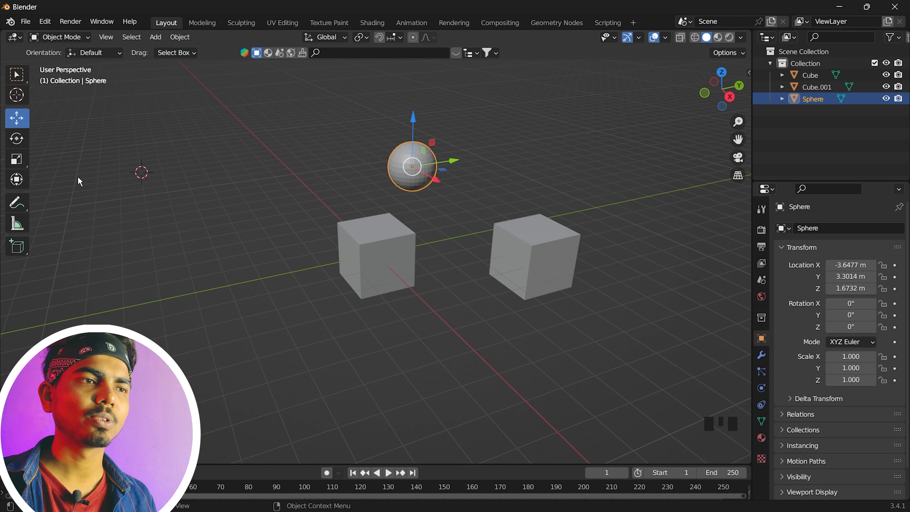
key(g)
key(g)
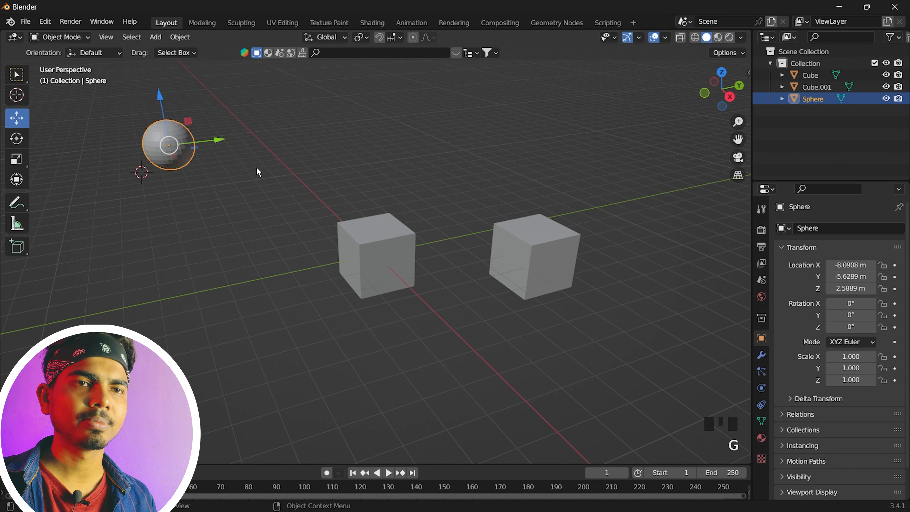
click(595, 163)
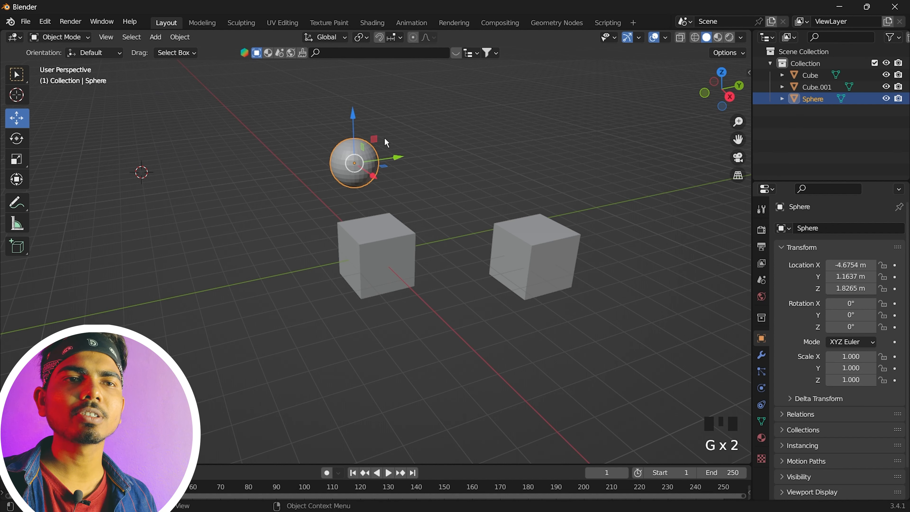
- Rotate the sphere freely to about X -1064°, Y -8.4°, Z 7.8°
click(21, 140)
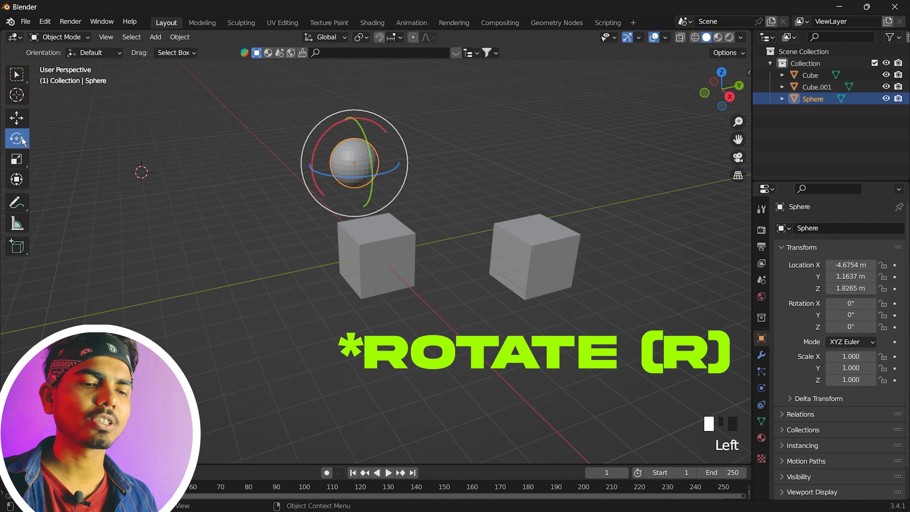
key(g)
key(r)
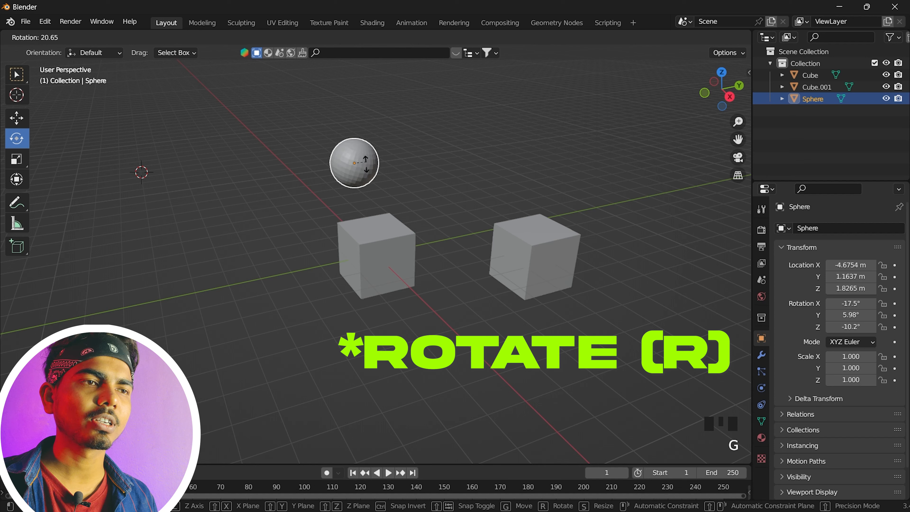
click(373, 150)
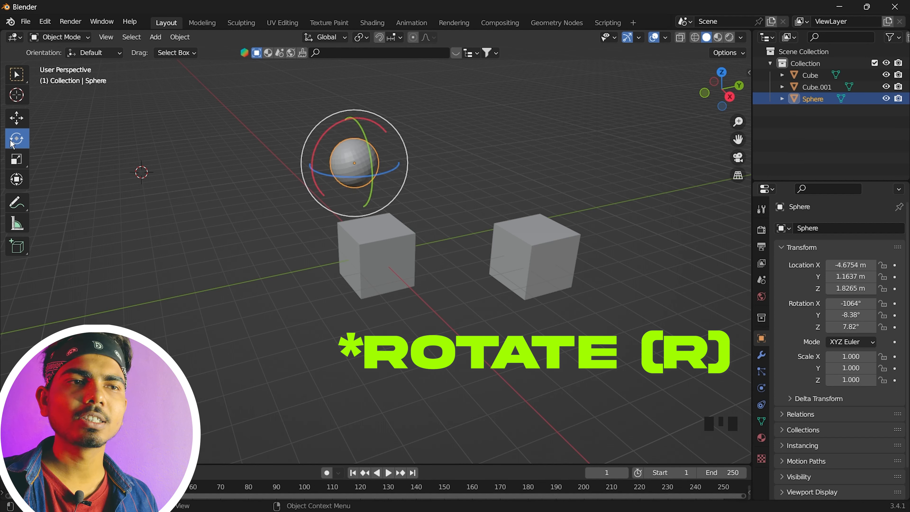
- Scale the sphere up uniformly to about 2.87 on all axes
click(24, 159)
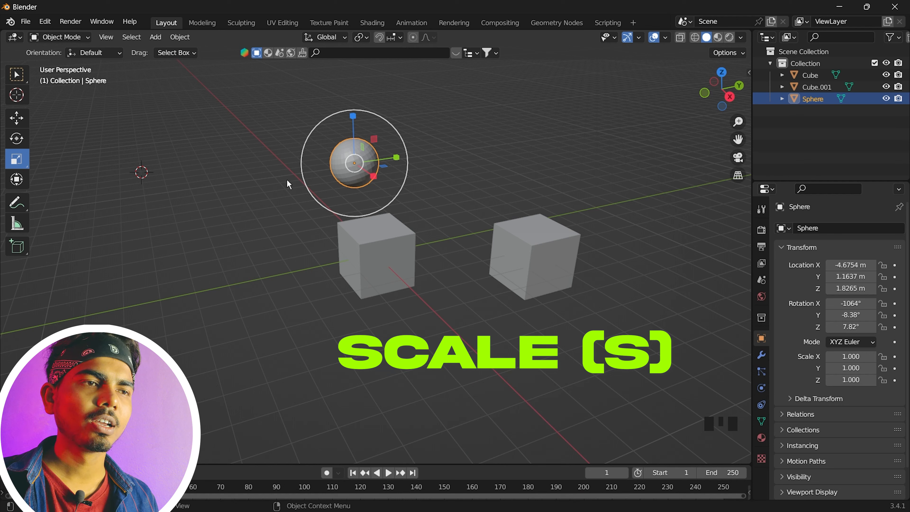
key(s)
click(299, 193)
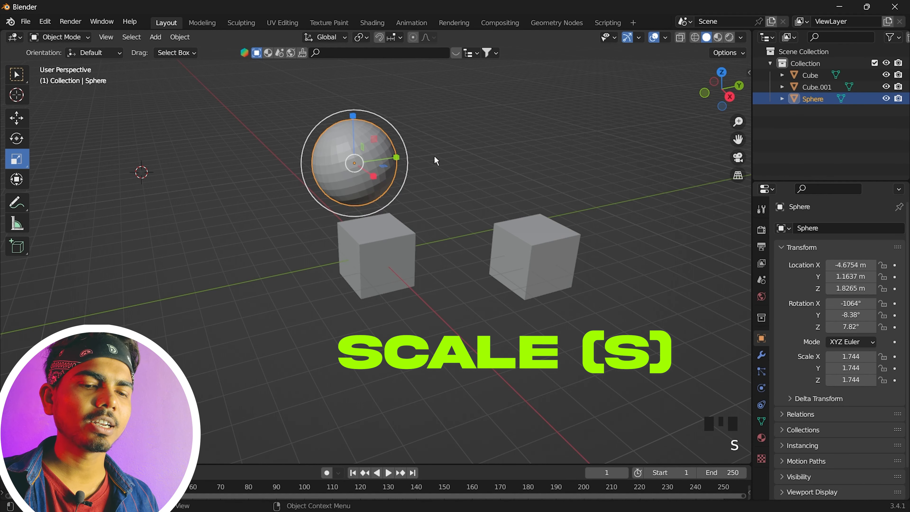
key(s)
click(375, 161)
key(s)
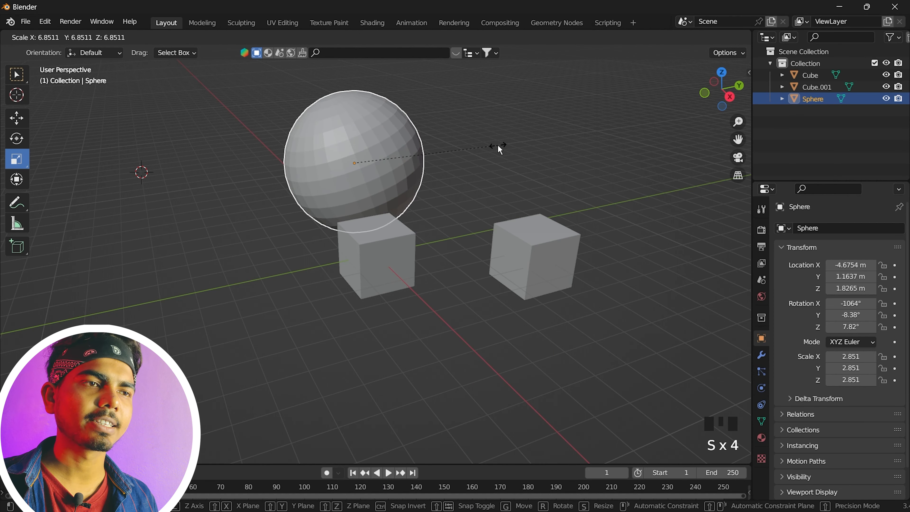
click(500, 149)
key(s)
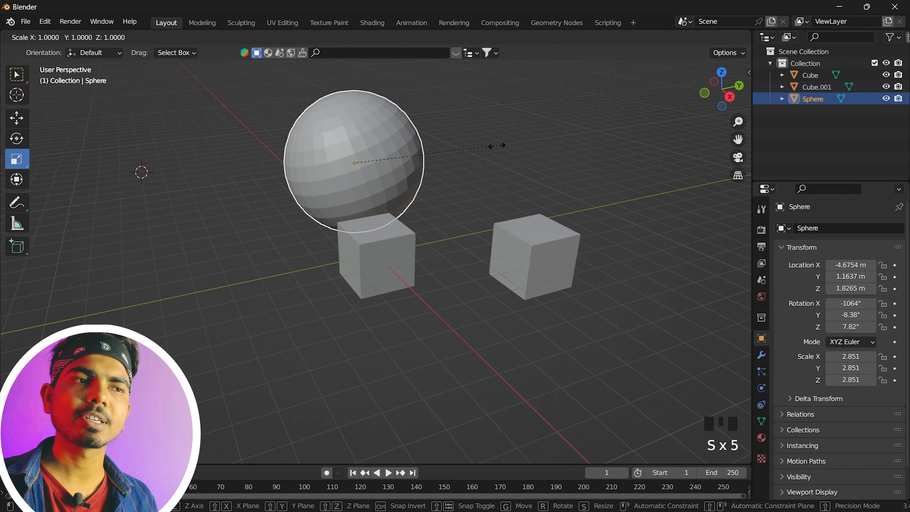
click(321, 156)
key(s)
click(501, 164)
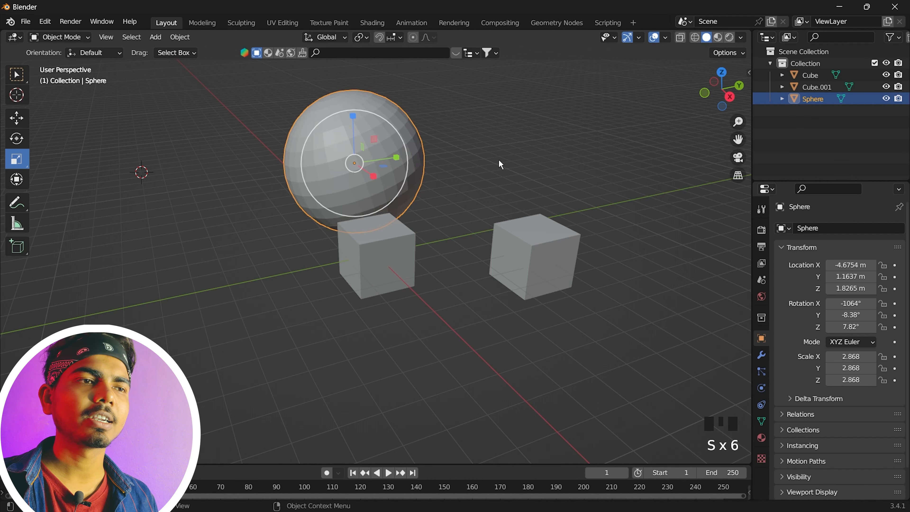
- With the Transform tool, scale the sphere to about -0.635 and rotate it around the global Z axis to about 16.8°
click(20, 179)
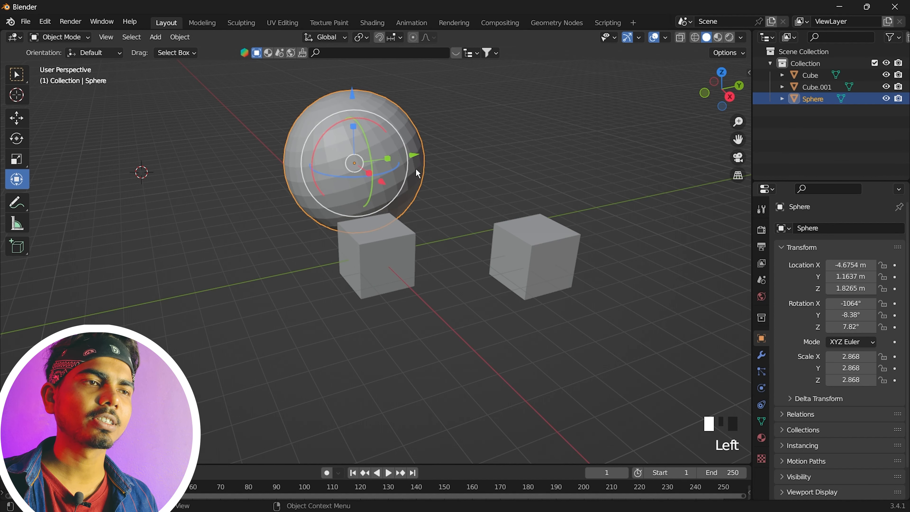
key(s)
click(340, 161)
key(r)
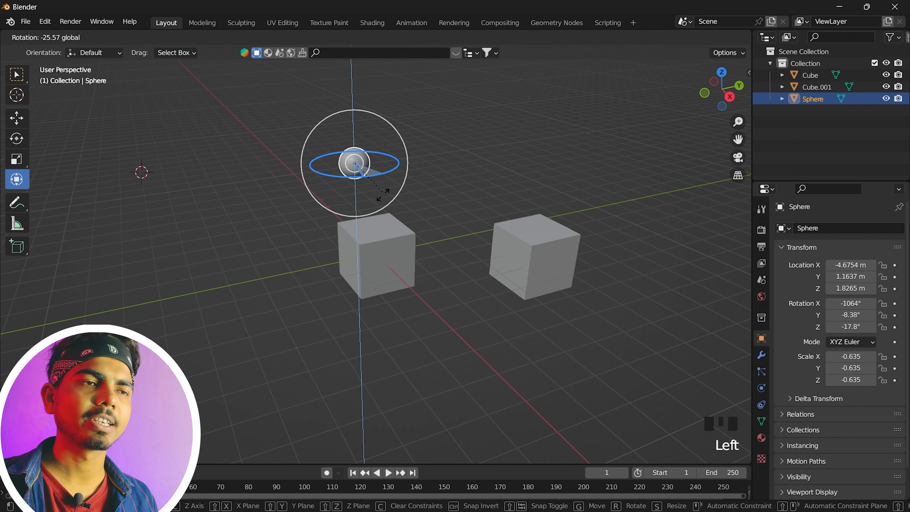
click(380, 199)
- Select both cubes and the sphere and delete them from the scene
drag(497, 102, 159, 299)
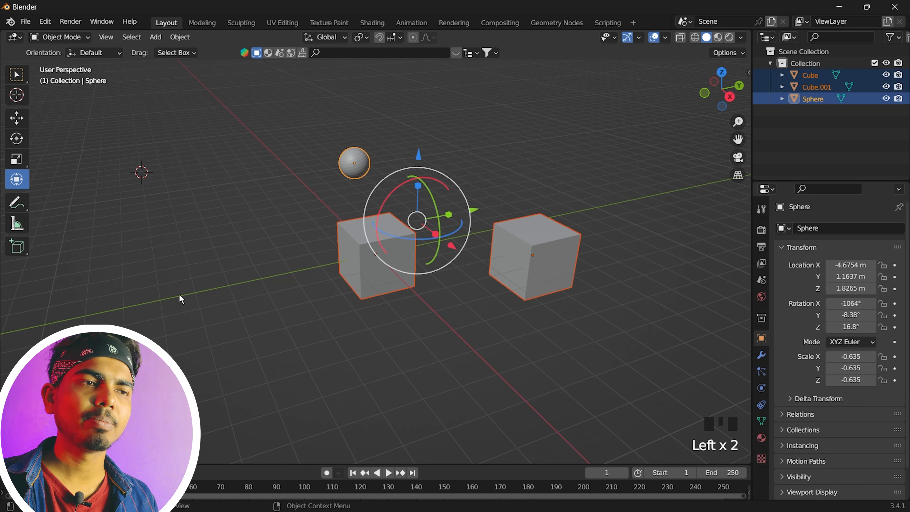
key(a)
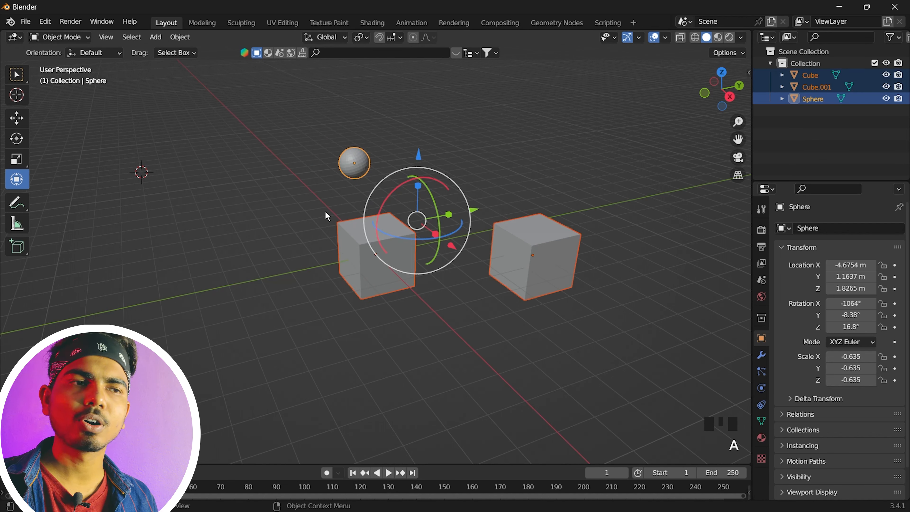
key(x)
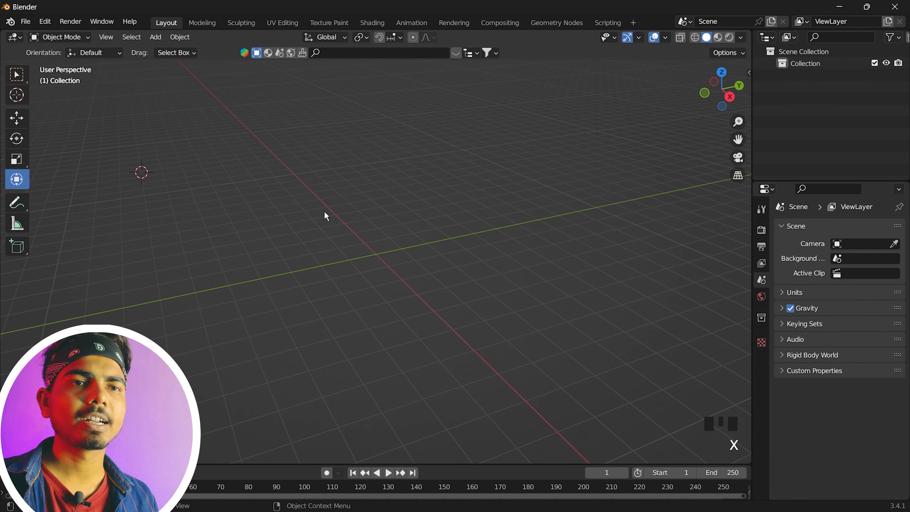
- Open the preferences and examine the keyboard and mouse input settings
drag(43, 61, 1, 297)
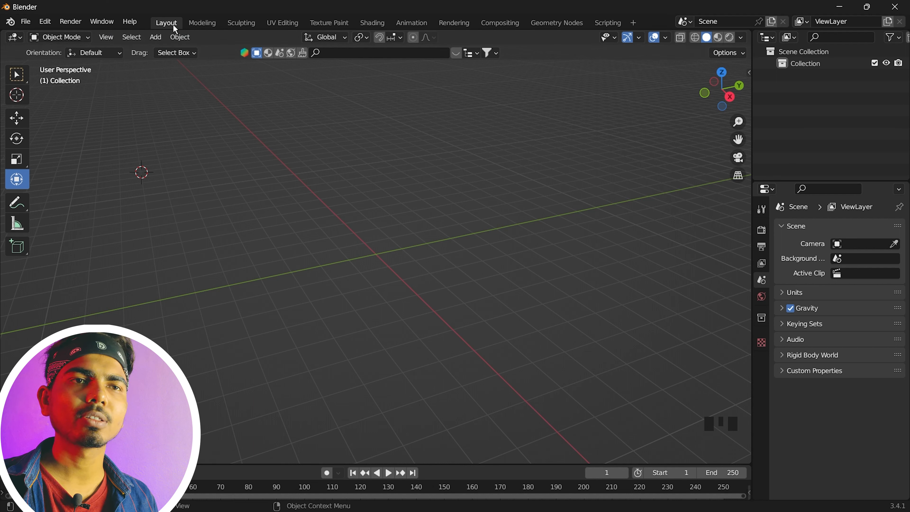
click(52, 28)
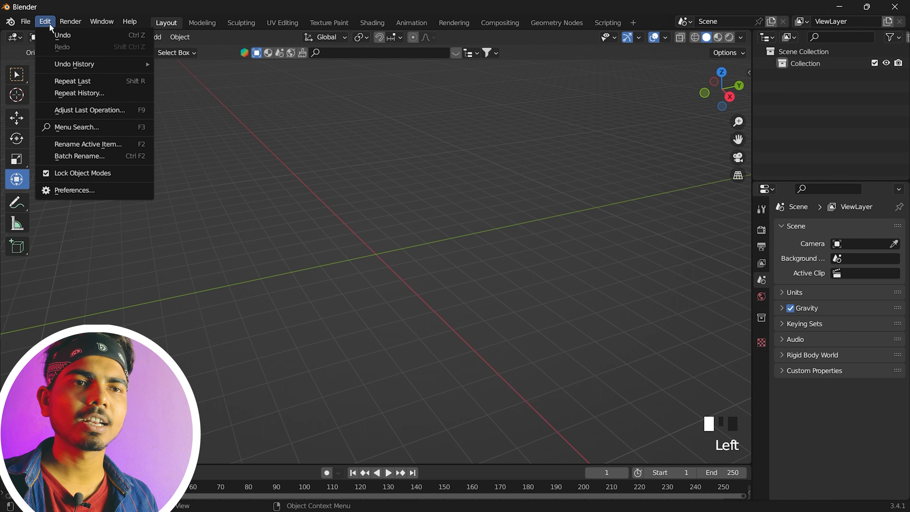
click(70, 195)
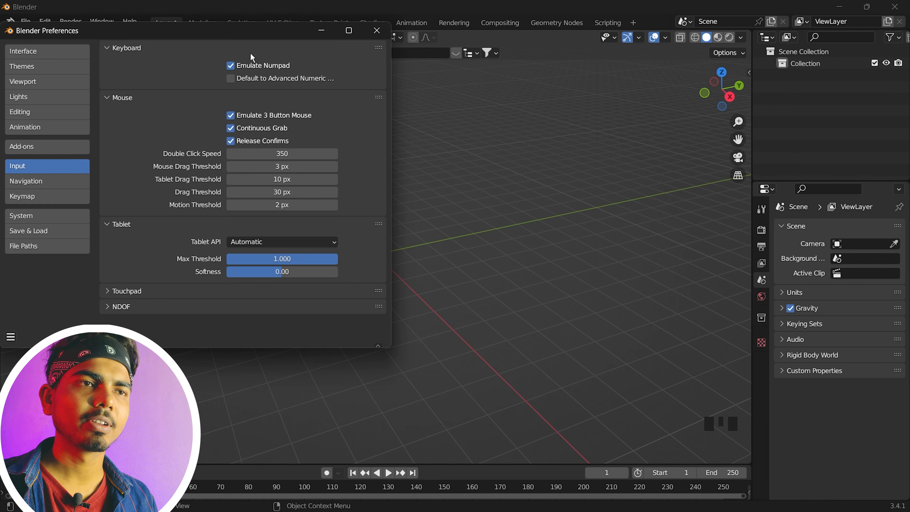
key(shift+a)
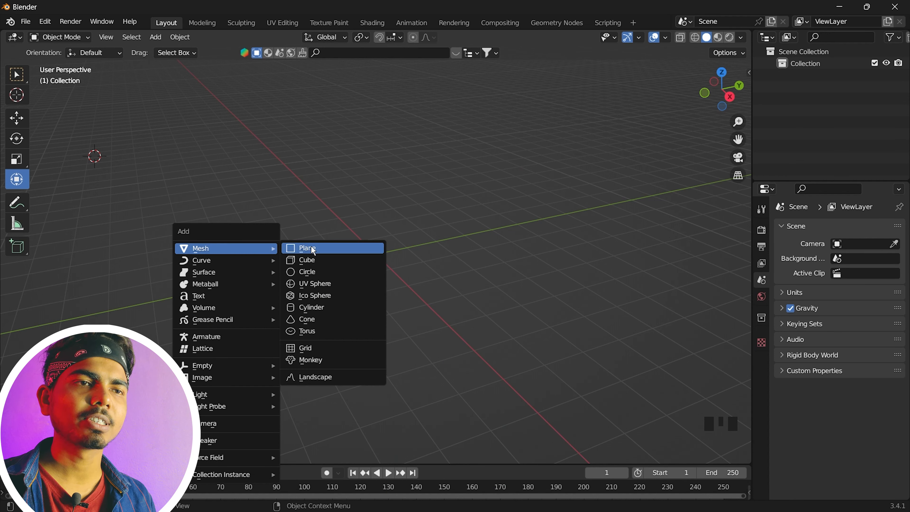
right_click(247, 156)
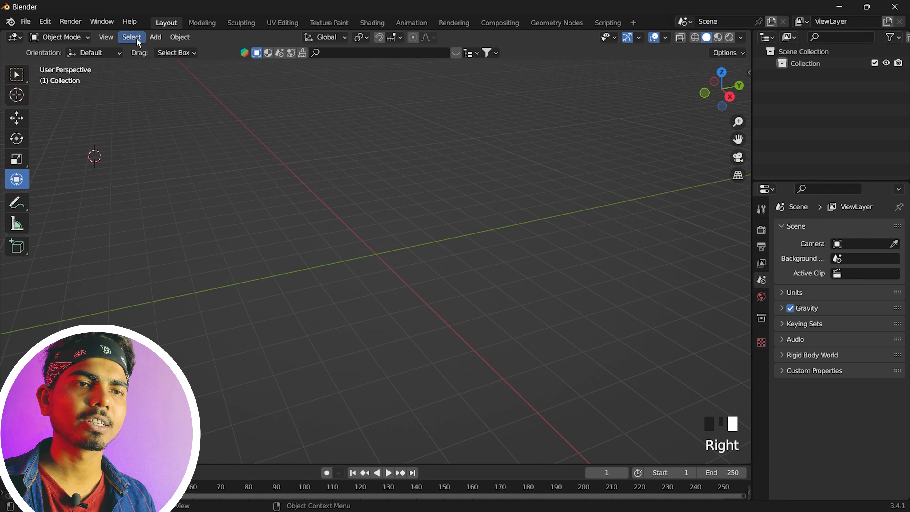
click(155, 37)
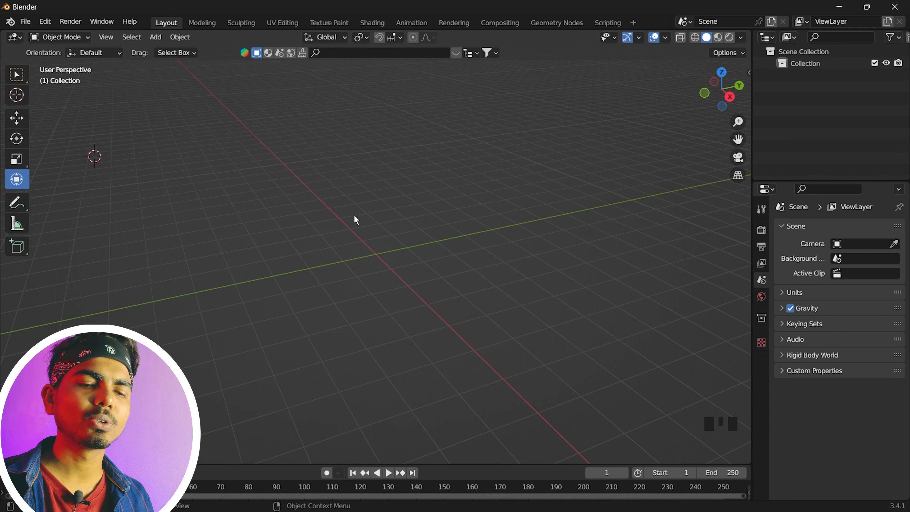
- Save the scene in the Documents folder as untitlesssd.blend
key(ctrl+s)
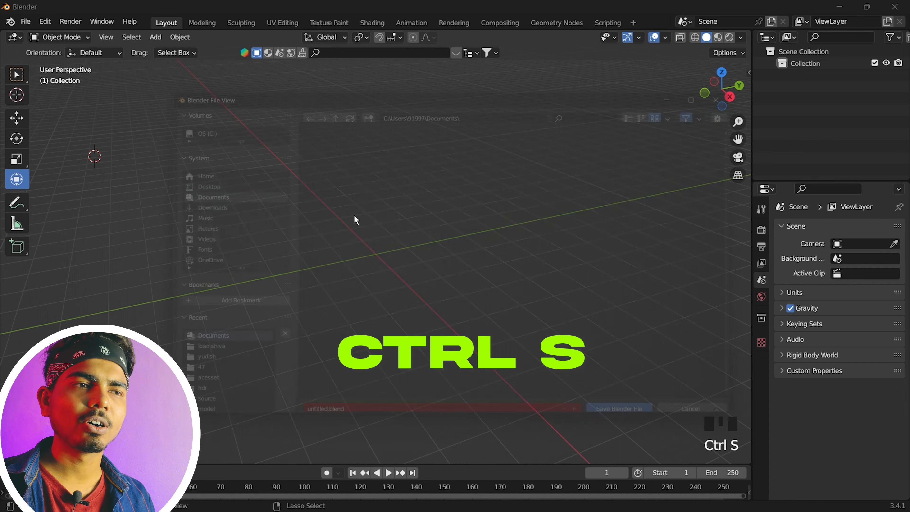
click(312, 423)
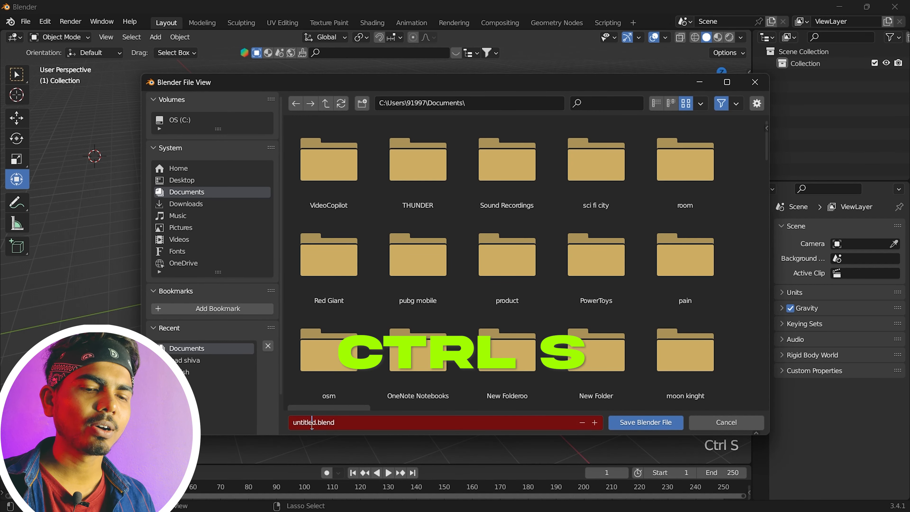
text(sss)
click(659, 424)
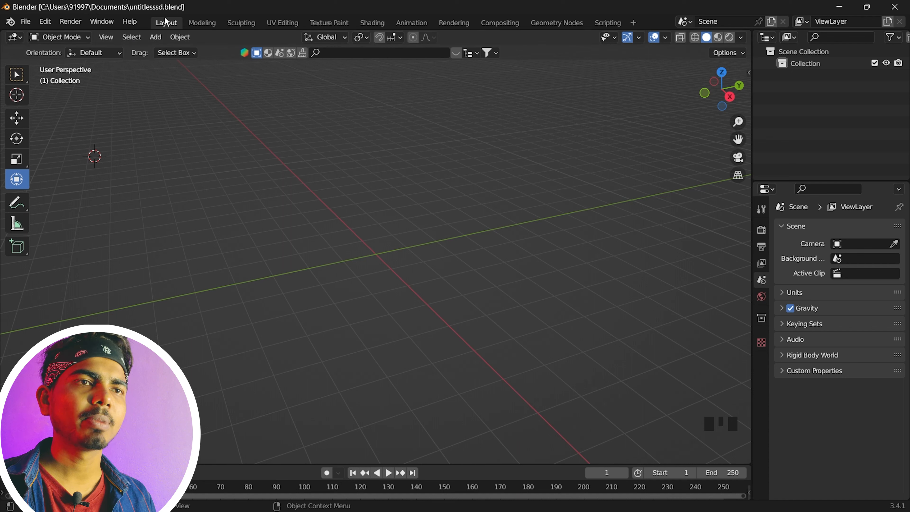
click(164, 25)
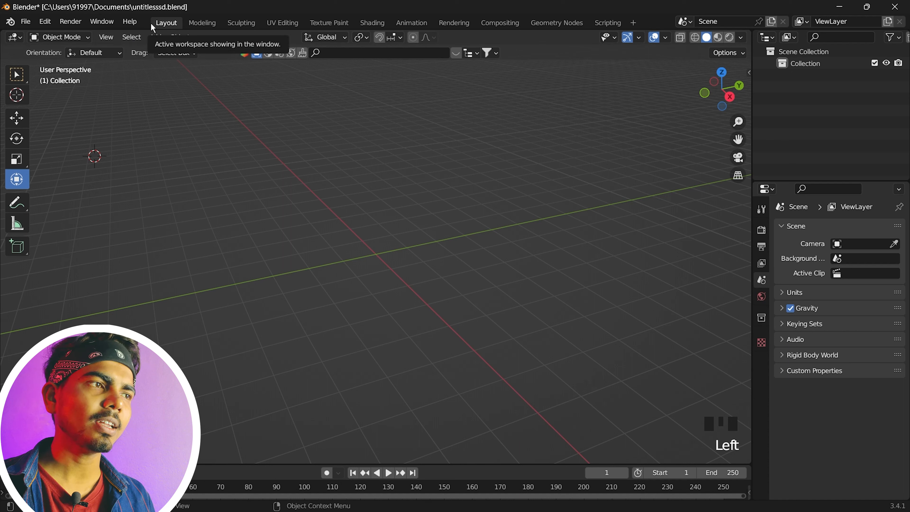
key(s)
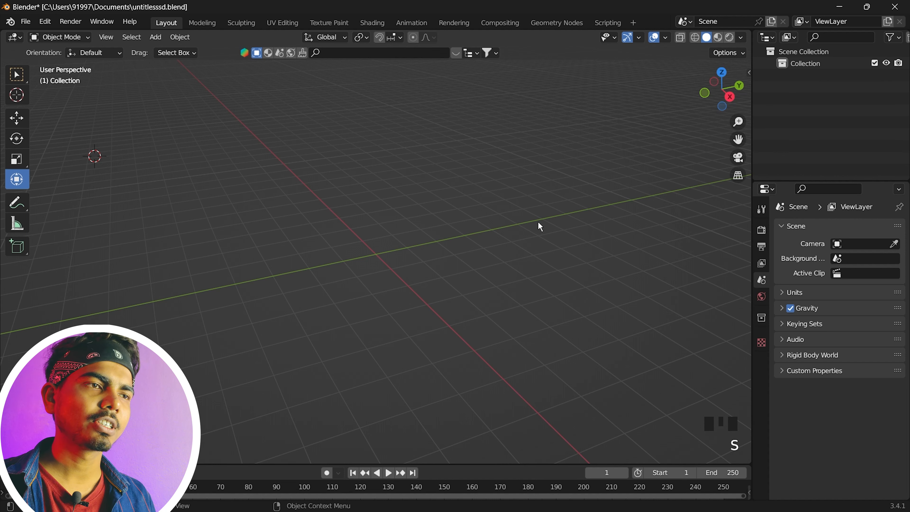
- View the empty scene from the front, right and top orthographic viewpoints in turn
key(KP_1)
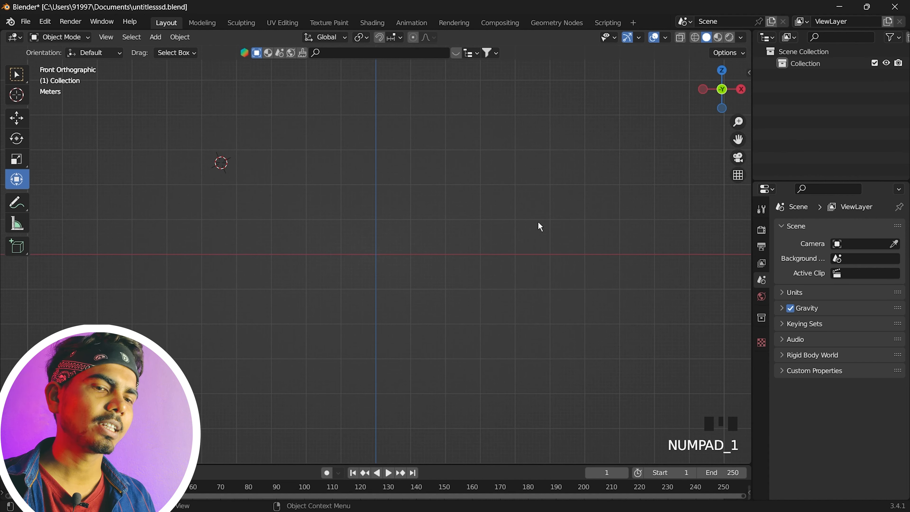
key(KP_4)
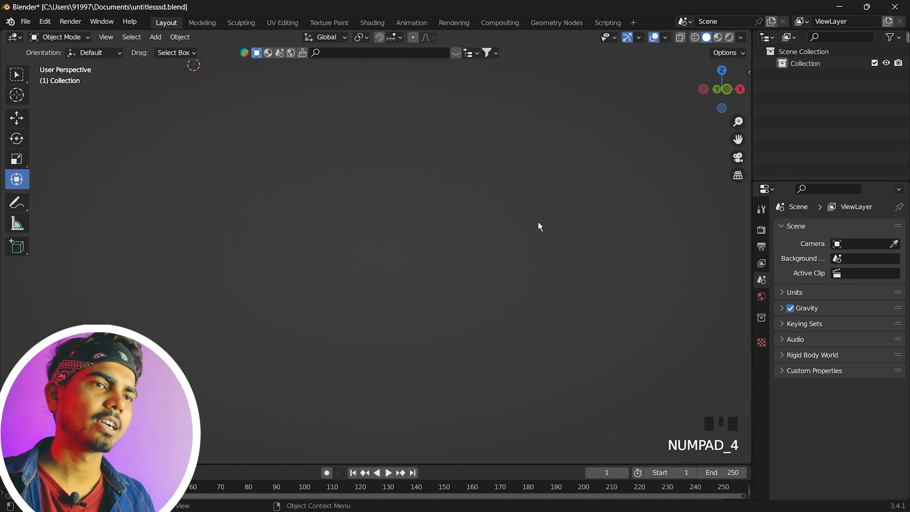
key(KP_3)
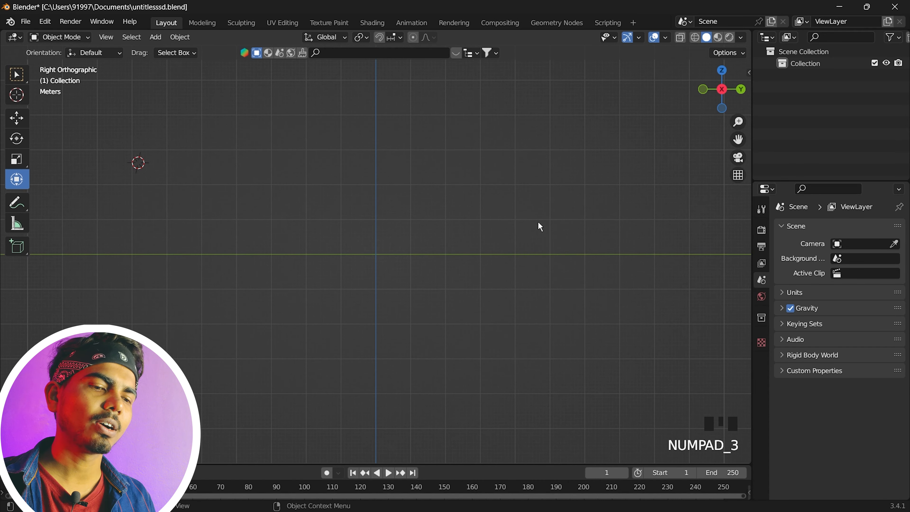
key(KP_7)
key(KP_7)
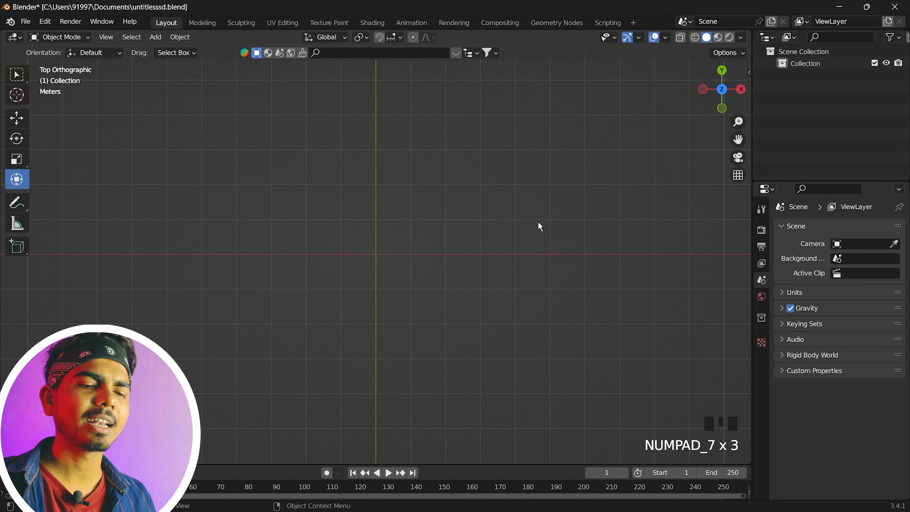
- Return to a perspective view and try the Wireframe, Solid, Material Preview and Rendered viewport shading modes
mouse_move(722, 90)
mouse_down()
mouse_move(704, 106)
mouse_move(683, 105)
mouse_up()
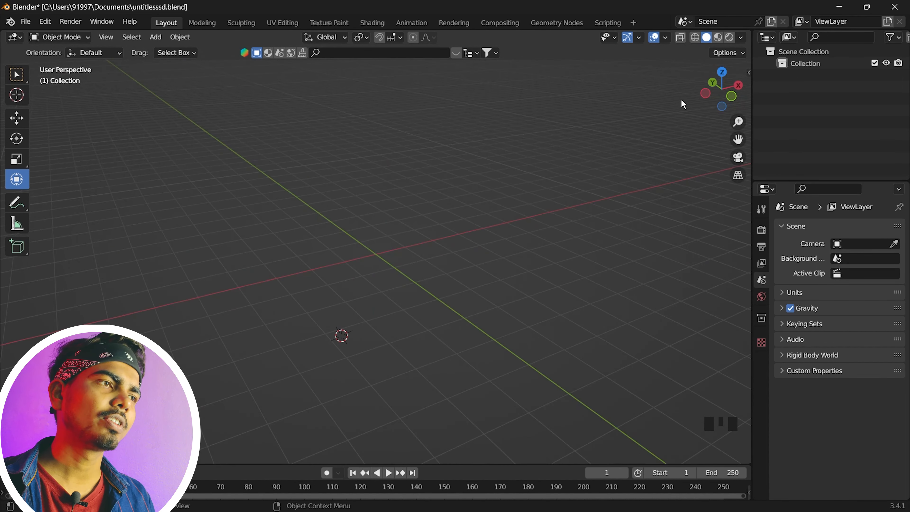
click(696, 37)
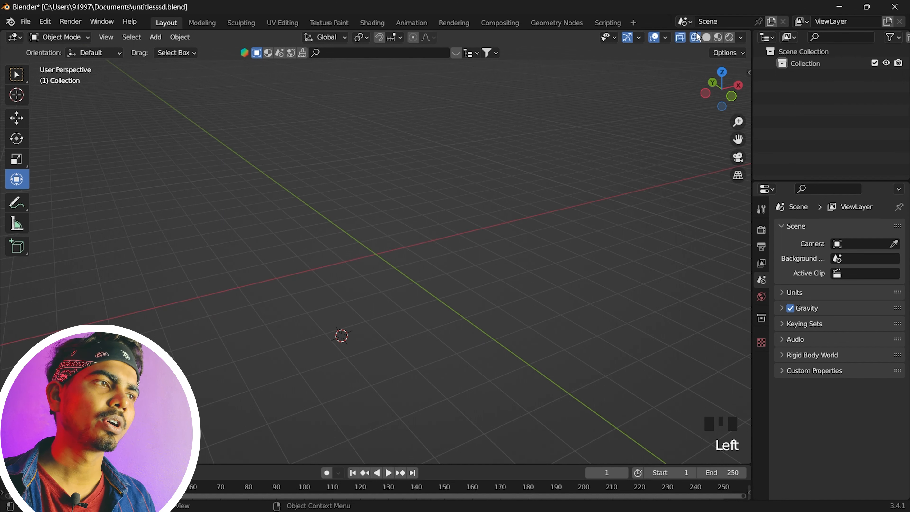
click(711, 39)
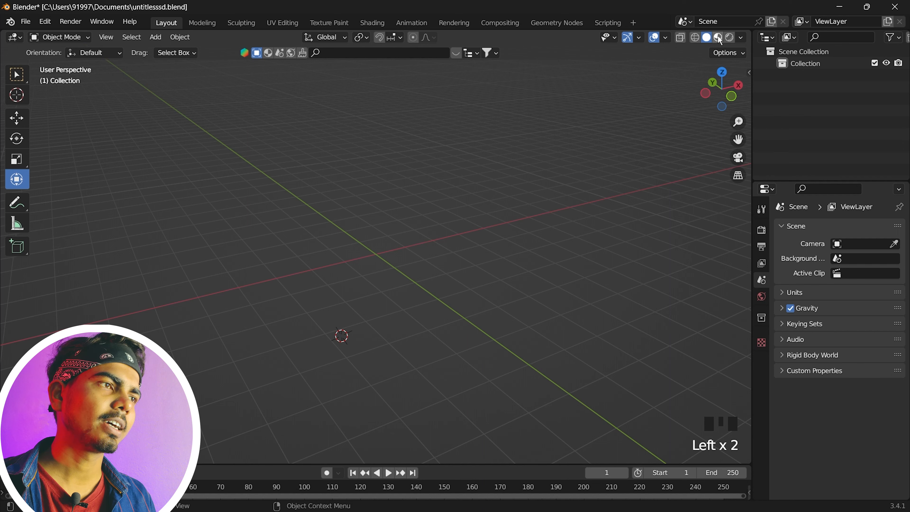
click(719, 39)
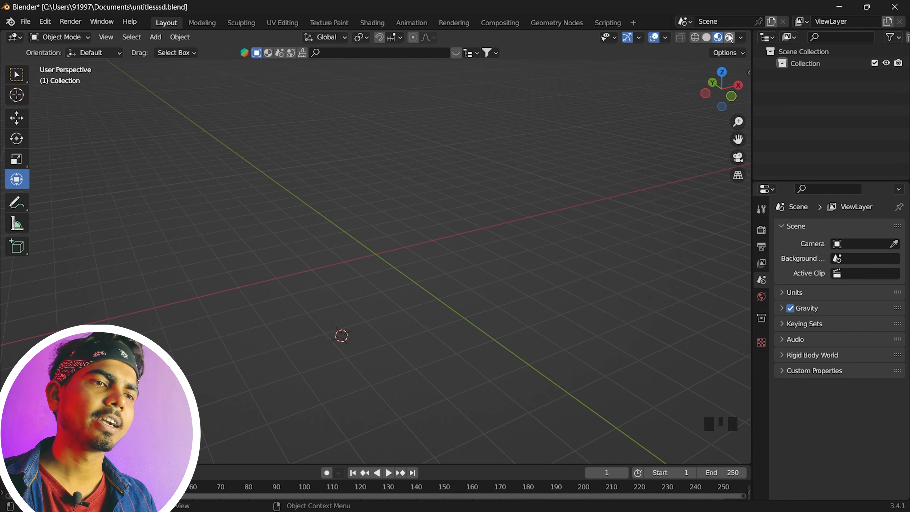
click(730, 39)
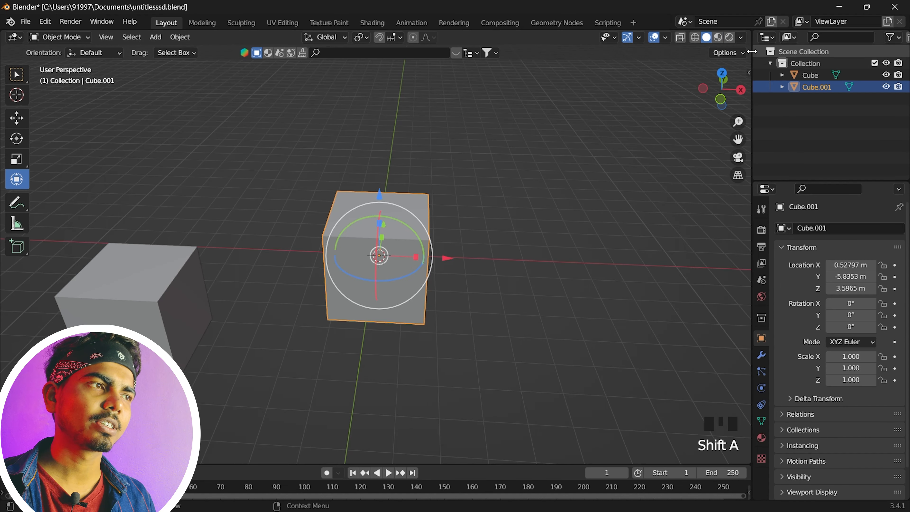
- Compare Material Preview and Rendered shading on the two cubes, ending in Material Preview
click(718, 38)
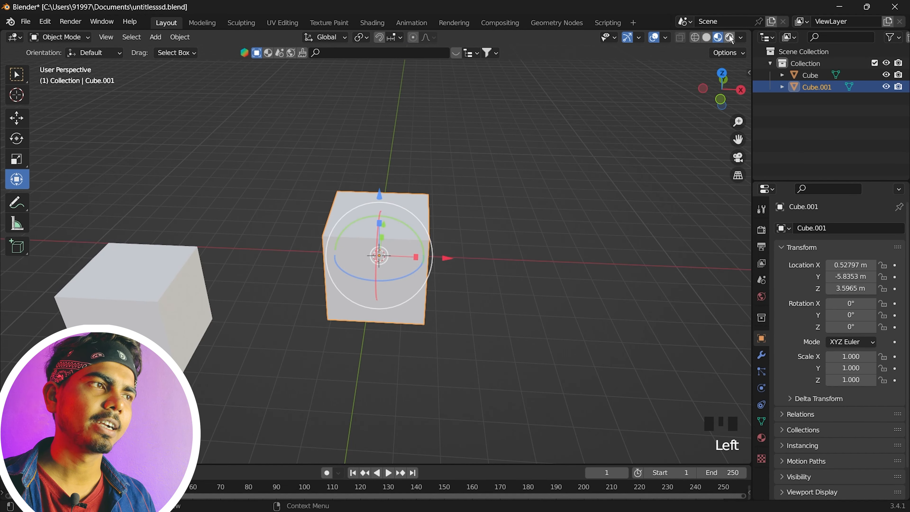
click(730, 38)
click(717, 39)
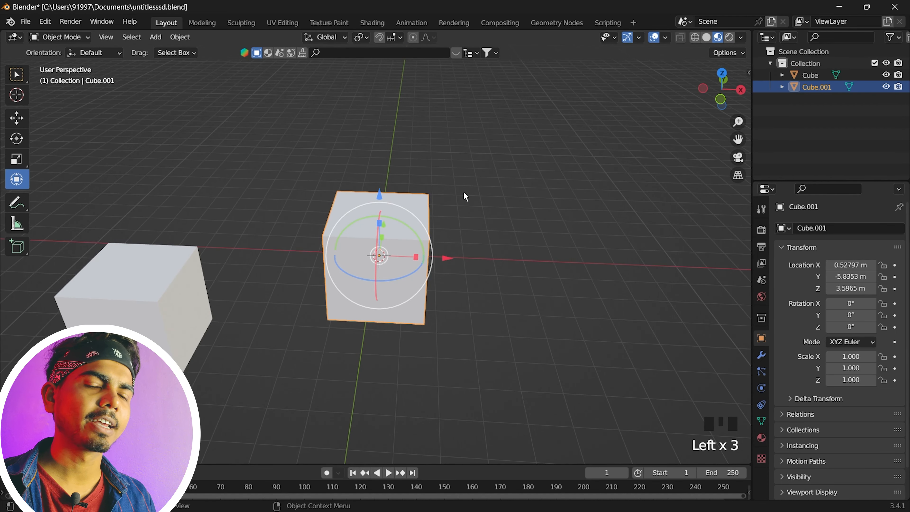
- Add a point light and move it above the two cubes to about Z 15.1 m
key(shift+a)
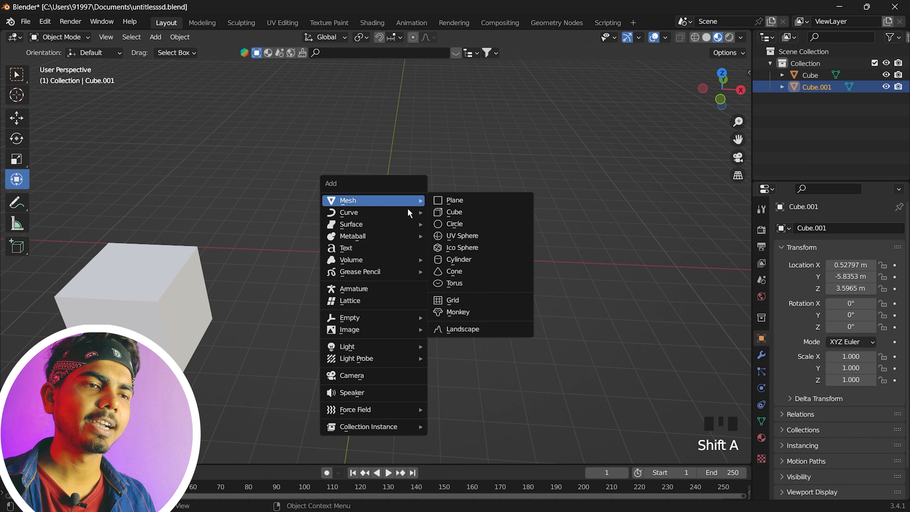
mouse_move(386, 346)
click(497, 353)
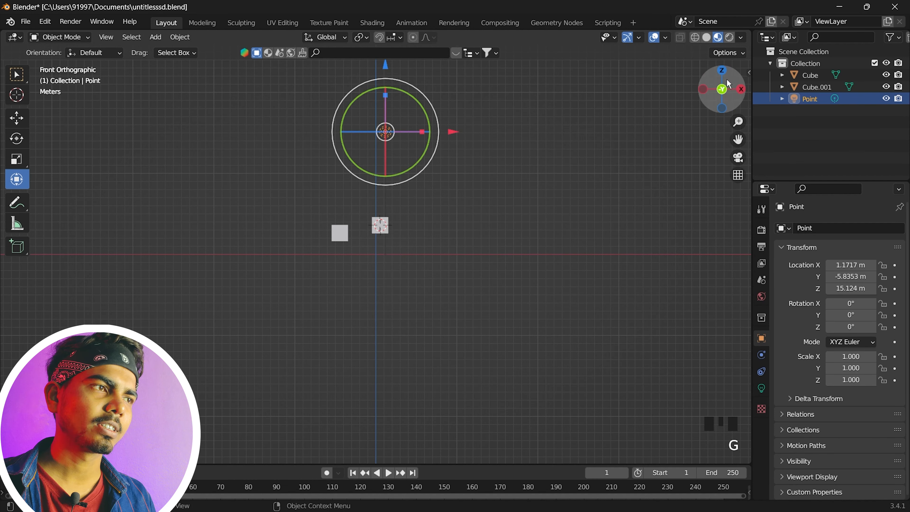
- Display the cubes and the point light in Rendered viewport shading from a perspective view
drag(722, 89, 713, 84)
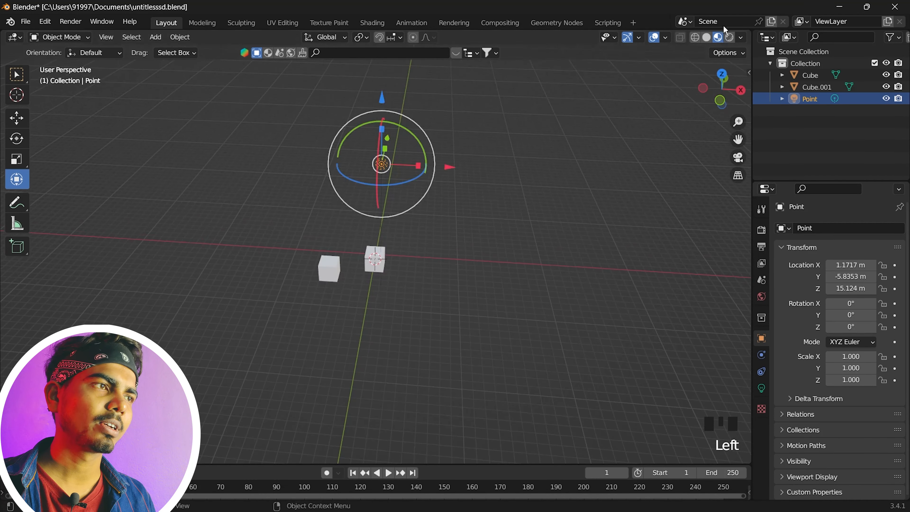
click(729, 37)
scroll(567, 193, down, 3)
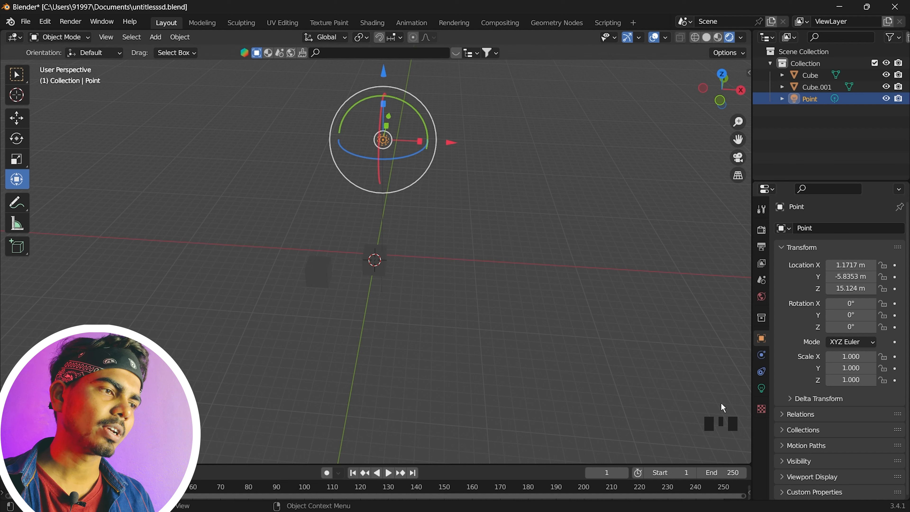
- Set the point light's power to 1000 W and raise it further to 10000 W
click(764, 393)
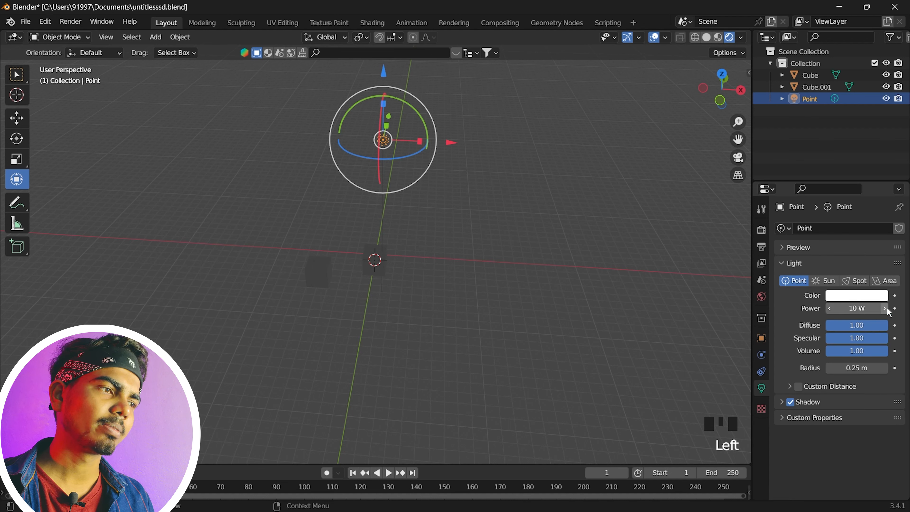
mouse_move(856, 308)
mouse_down()
mouse_move(872, 309)
mouse_move(857, 309)
mouse_up()
click(851, 310)
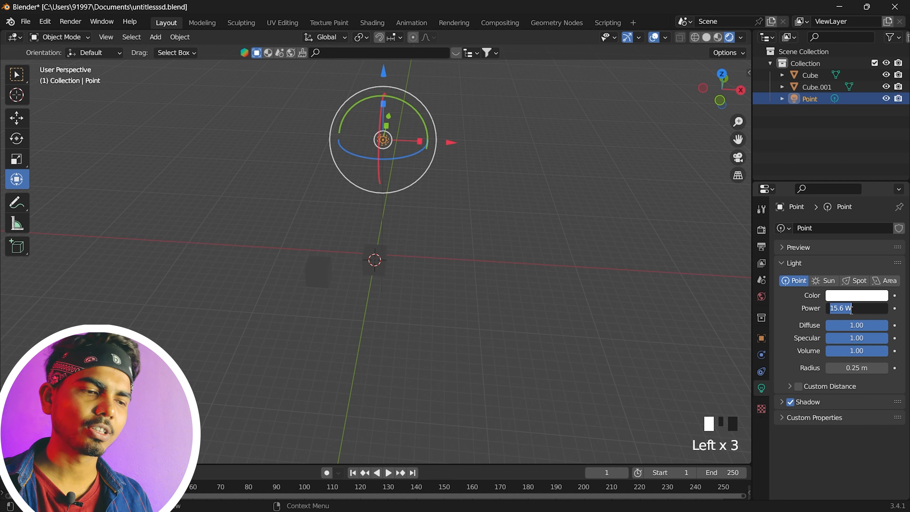
text(1000)
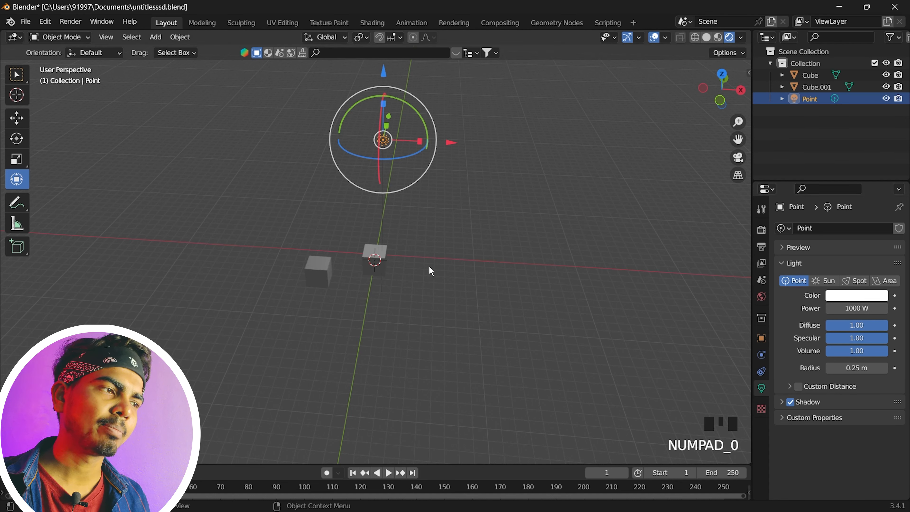
click(834, 308)
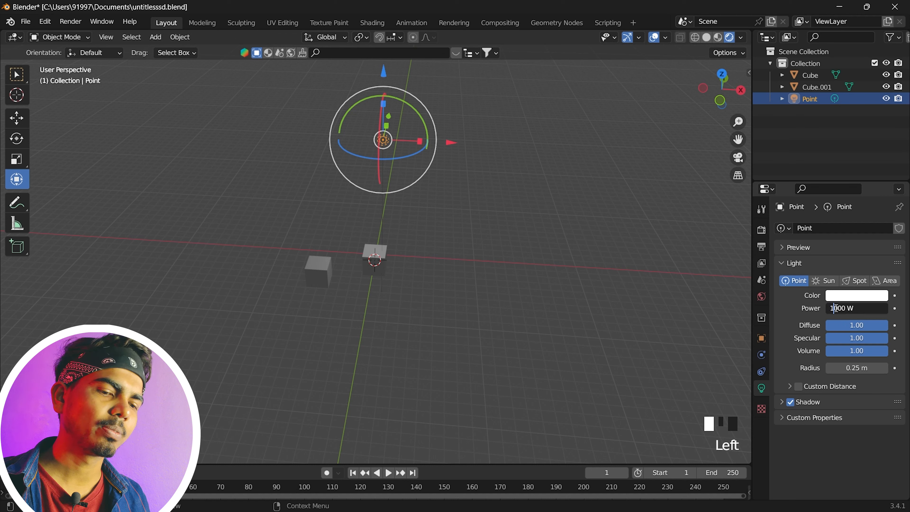
text(0)
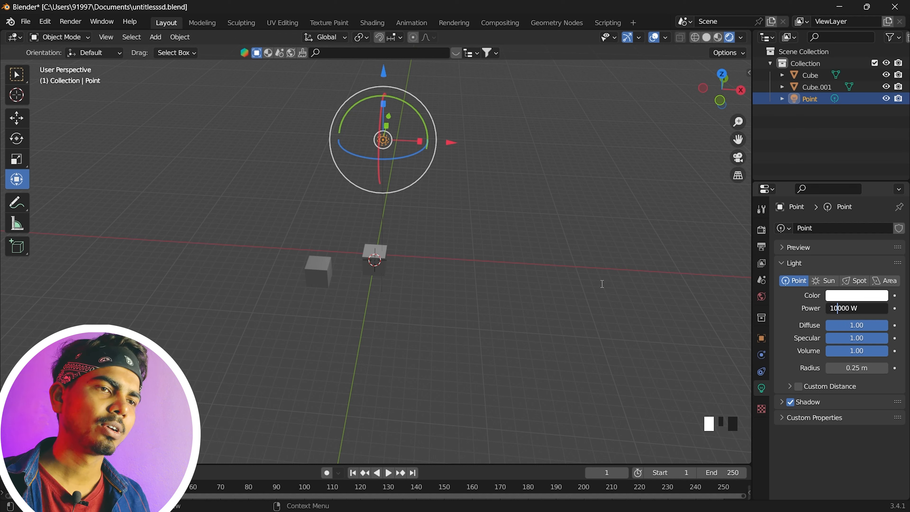
key(Return)
- Add a camera at the 3D cursor, where the second cube sits
click(372, 249)
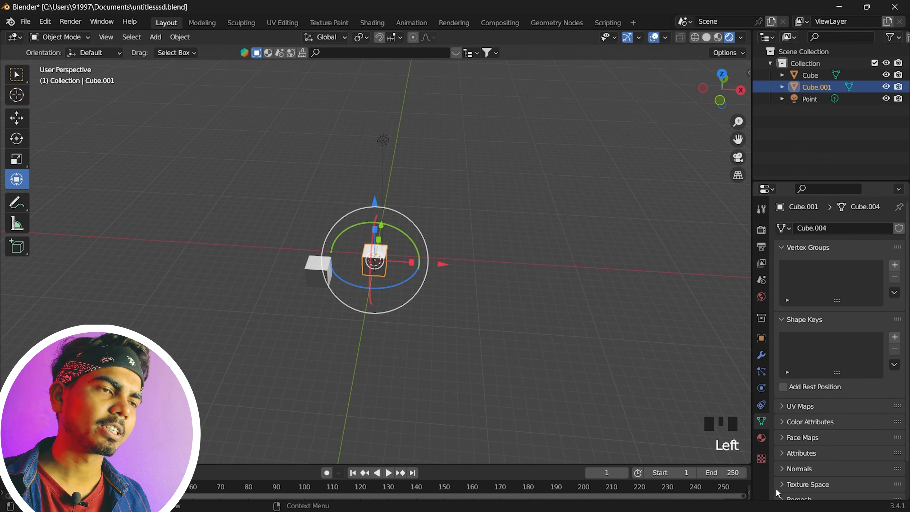
scroll(441, 300, up, 3)
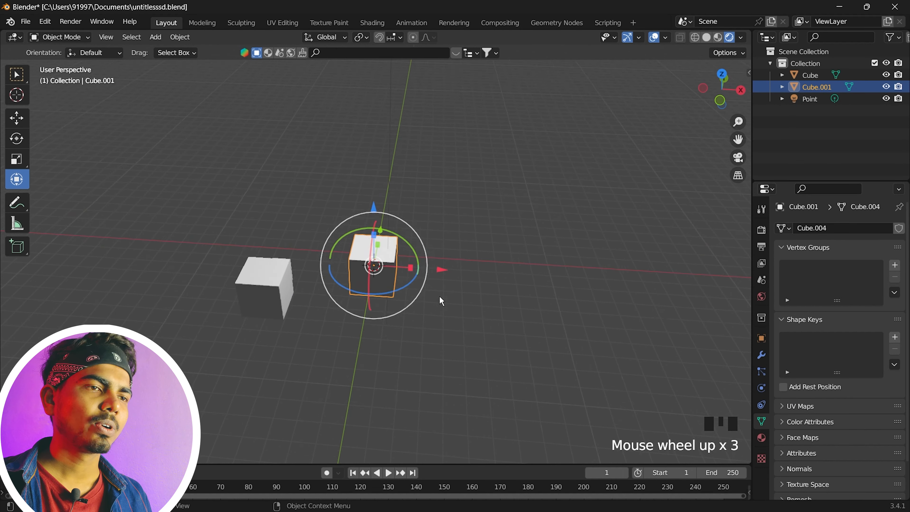
scroll(441, 300, down, 5)
mouse_move(720, 102)
mouse_down()
mouse_move(720, 92)
mouse_move(703, 106)
mouse_up()
scroll(627, 165, up, 2)
key(shift+a)
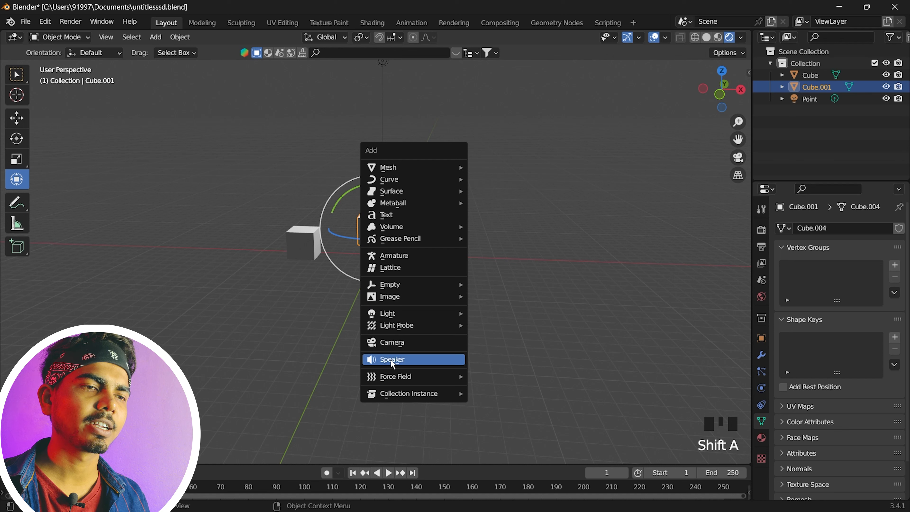
click(408, 345)
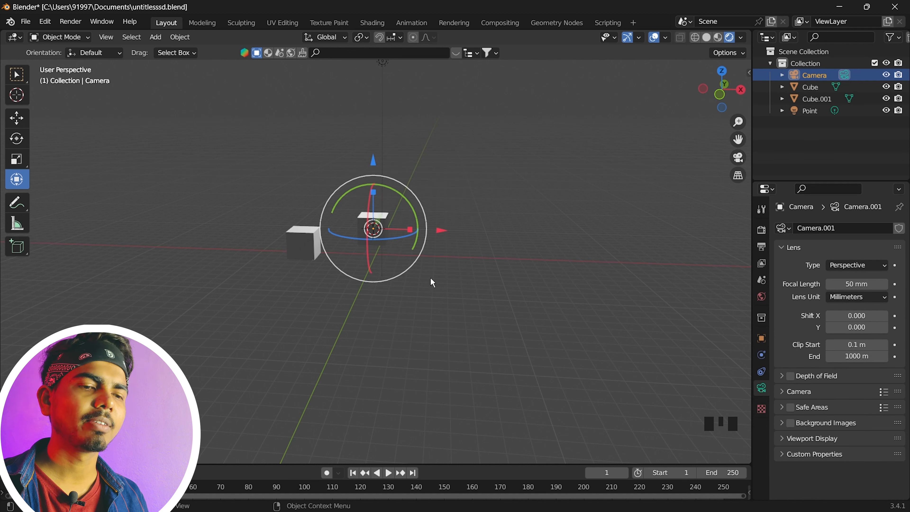
- Align the camera to a closer perspective view of the two cubes and look through it
key(o)
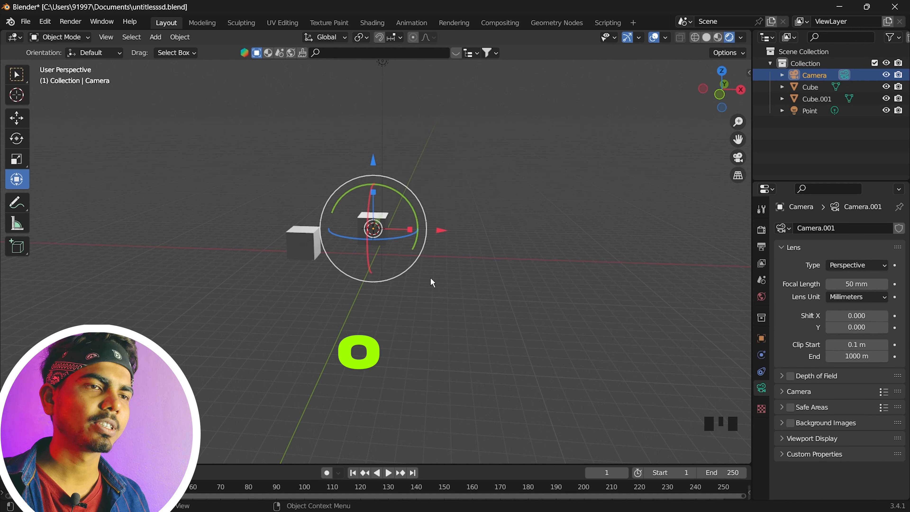
key(KP_0)
key(KP_0)
key(KP_0)
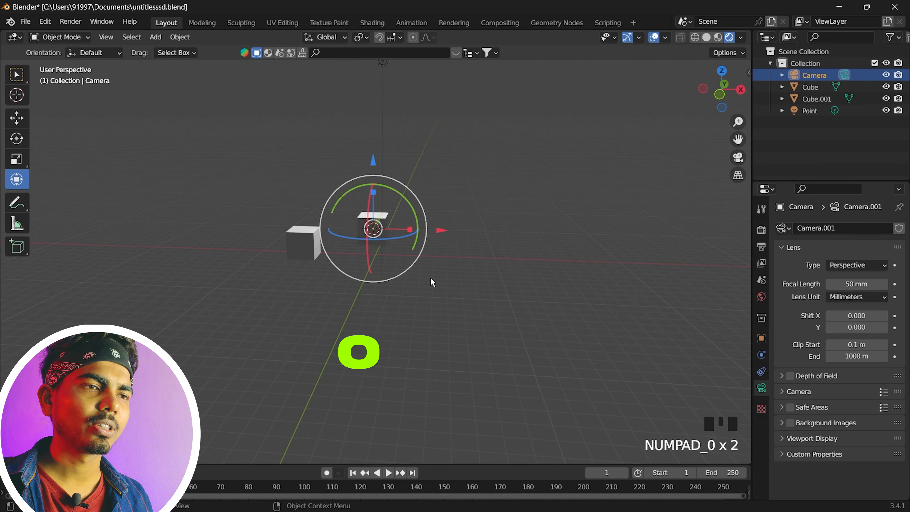
scroll(433, 282, up, 4)
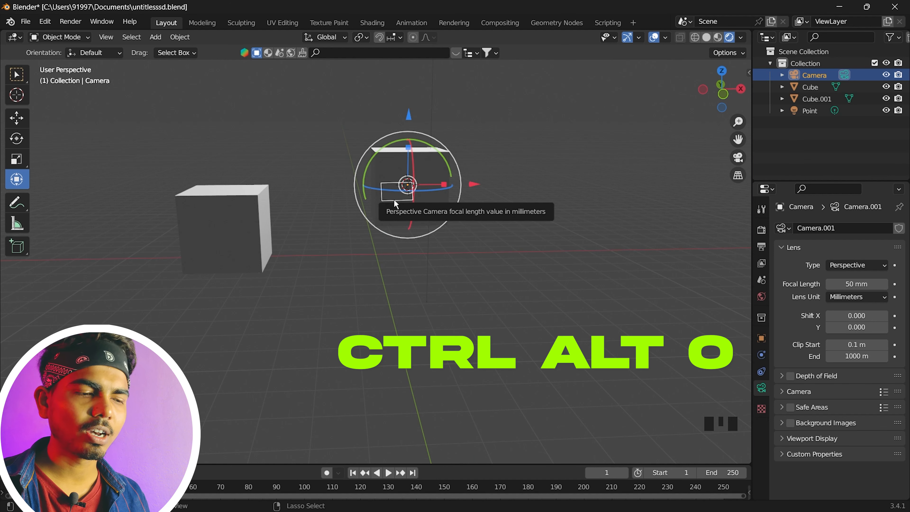
key(ctrl+alt+KP_0)
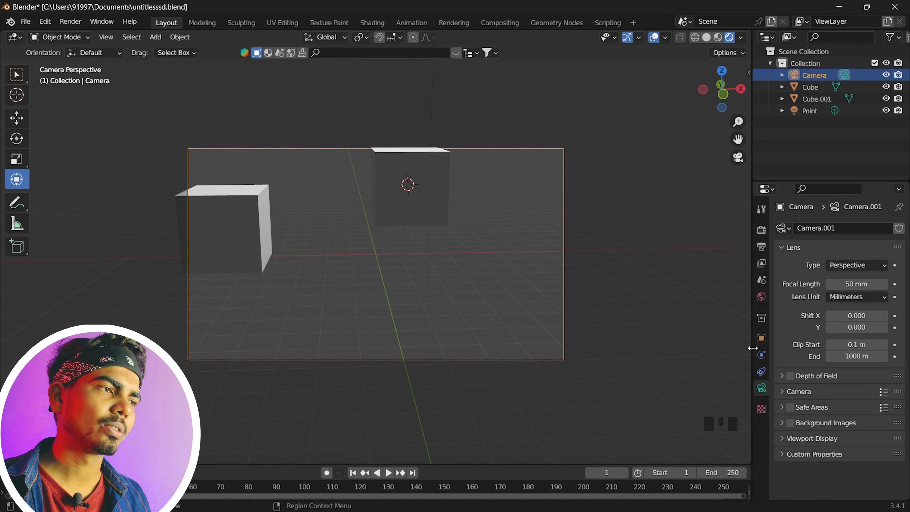
- Adjust the camera's focal length and fine-tune its transform to location Z 5.9144 m, rotation X 77.6° and Y 2.2°, framing both cubes
click(763, 340)
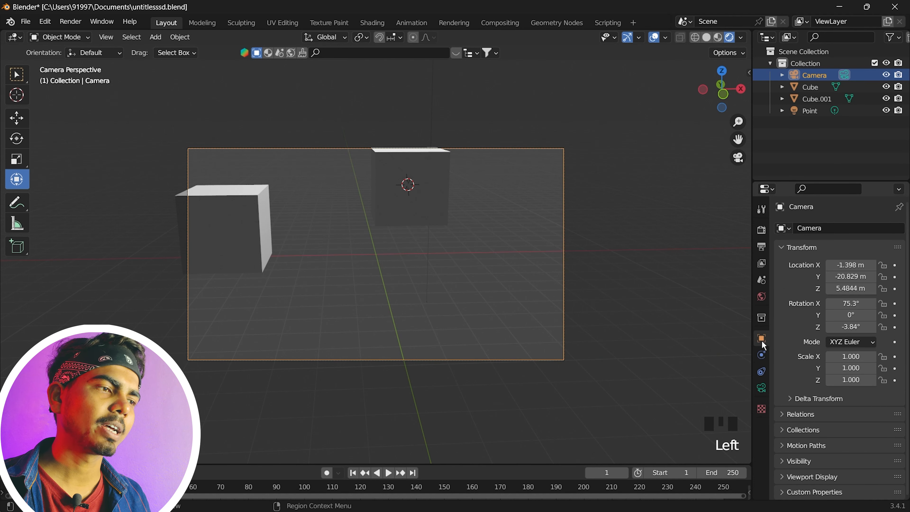
click(762, 388)
click(762, 388)
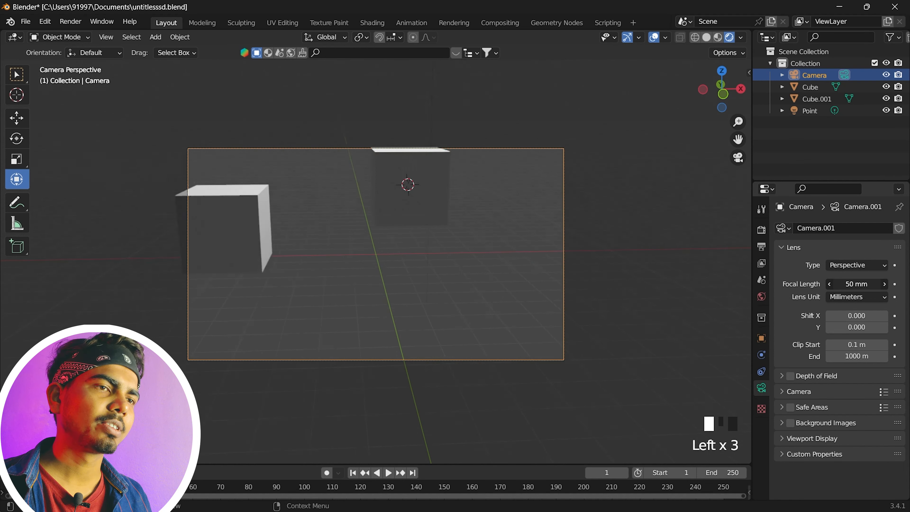
mouse_move(857, 284)
mouse_down()
mouse_move(839, 284)
mouse_move(869, 284)
mouse_move(851, 284)
mouse_move(863, 284)
mouse_move(852, 284)
mouse_move(843, 265)
mouse_move(855, 277)
mouse_up()
click(761, 338)
click(873, 265)
drag(854, 289, 846, 314)
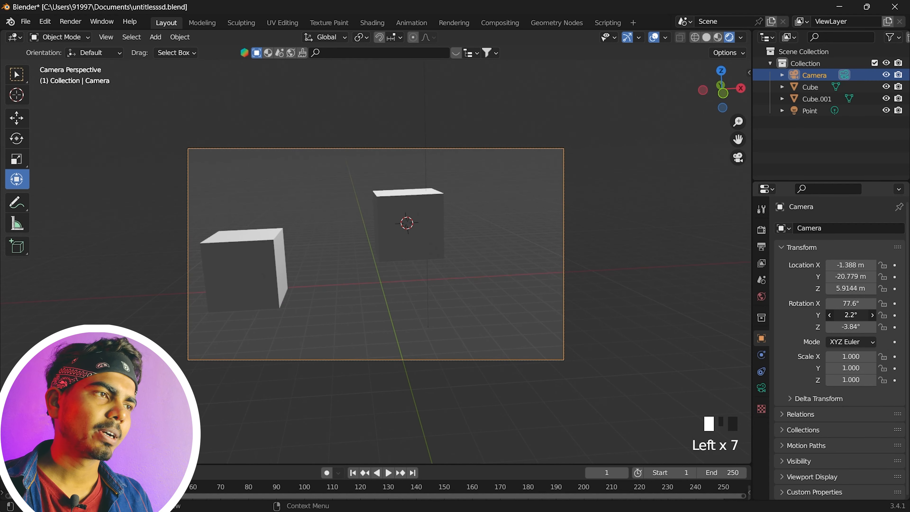
- Set the scene's render engine to Cycles with GPU Compute as the device
click(762, 231)
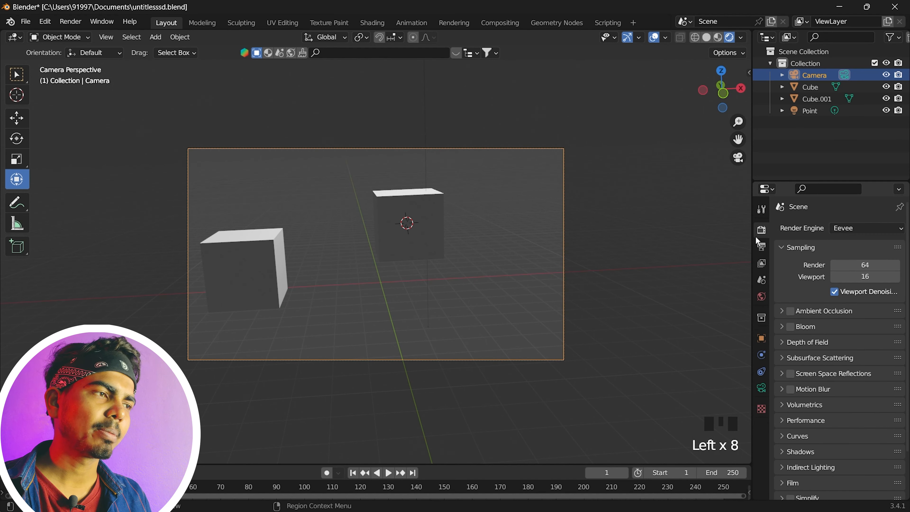
click(860, 229)
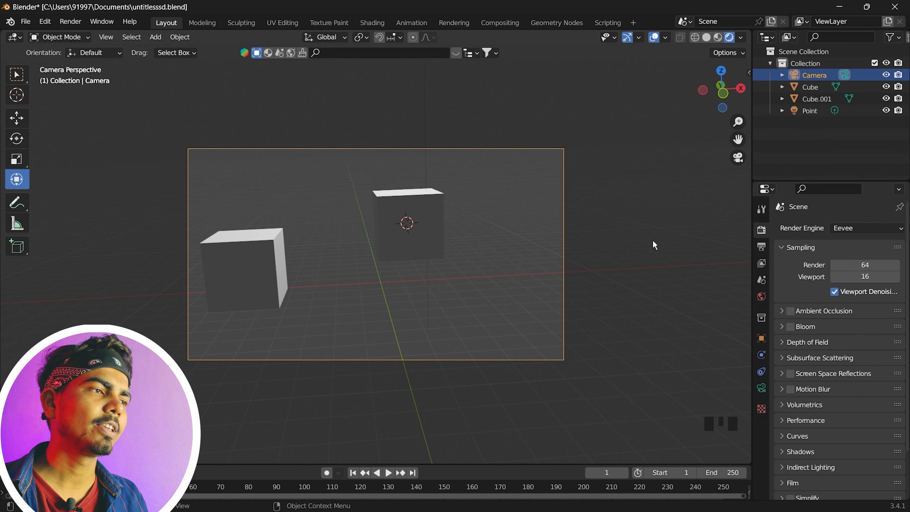
click(846, 229)
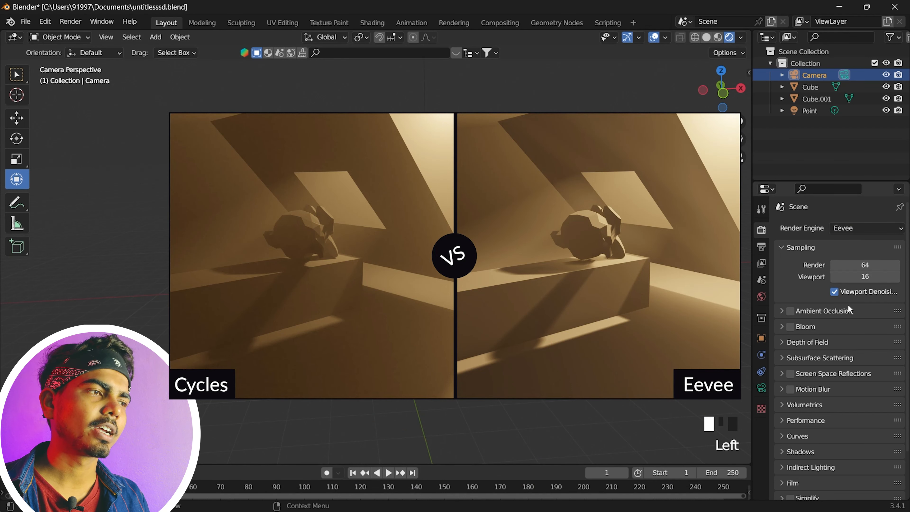
click(850, 229)
click(855, 229)
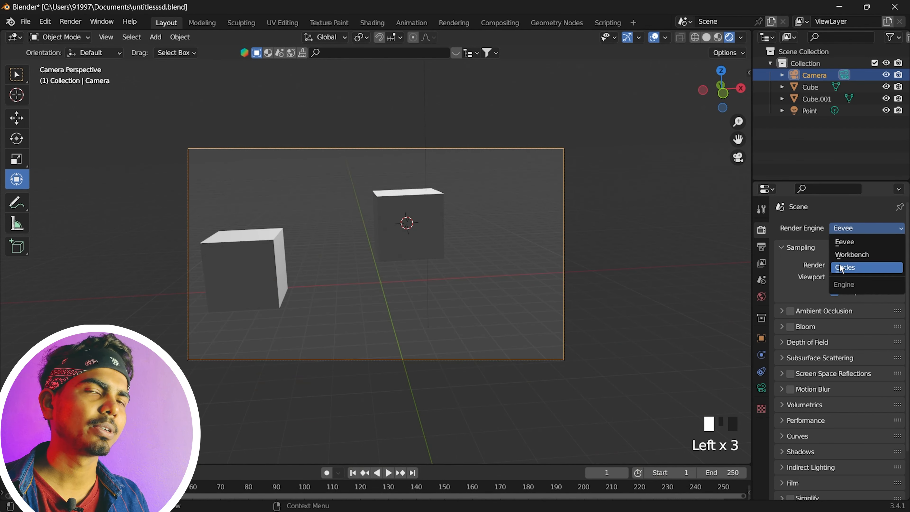
click(834, 233)
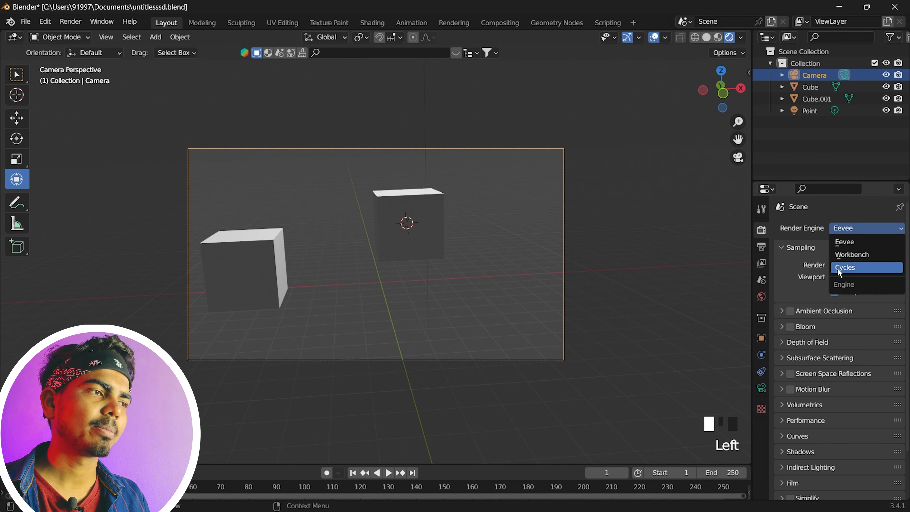
click(860, 267)
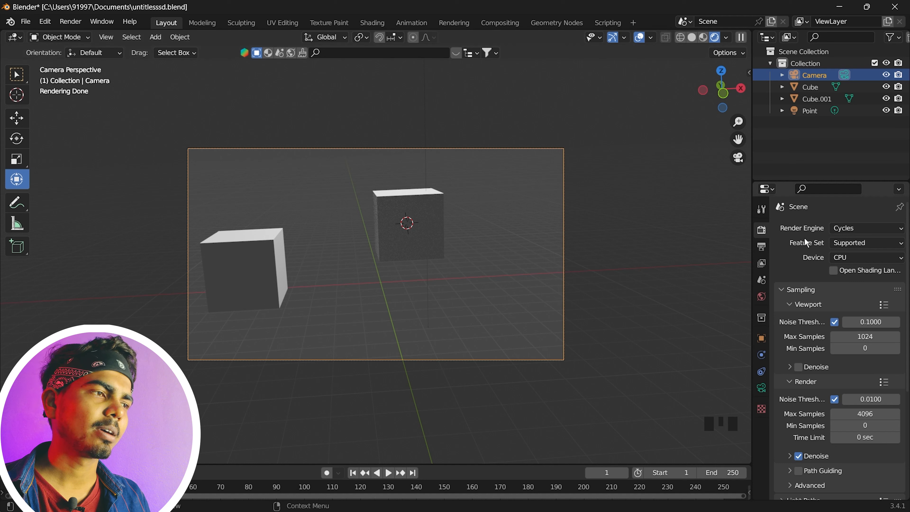
click(845, 258)
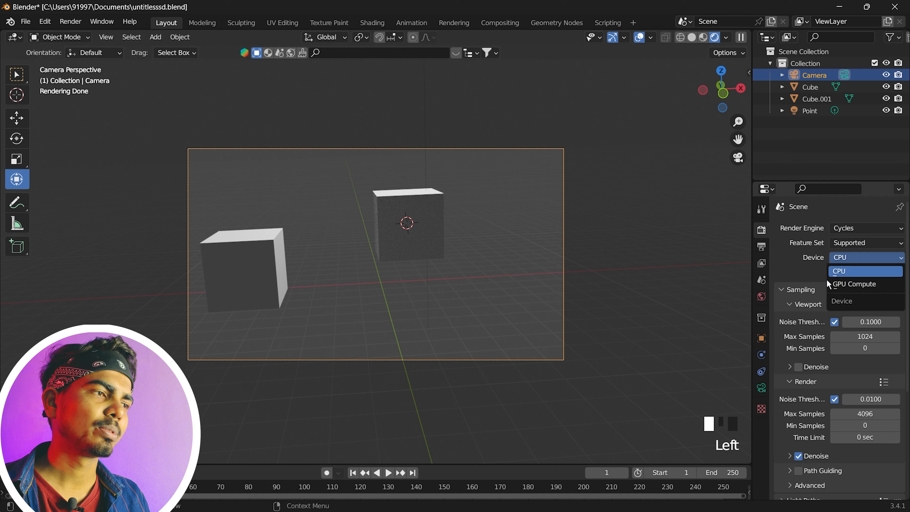
click(846, 286)
- Set the Cycles maximum samples to 40 for the viewport and 100 for the final render
click(864, 323)
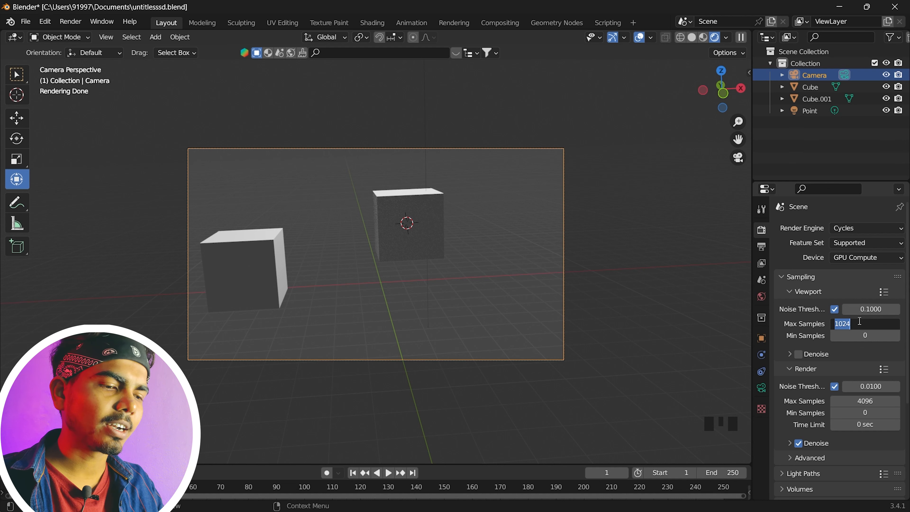
text(2)
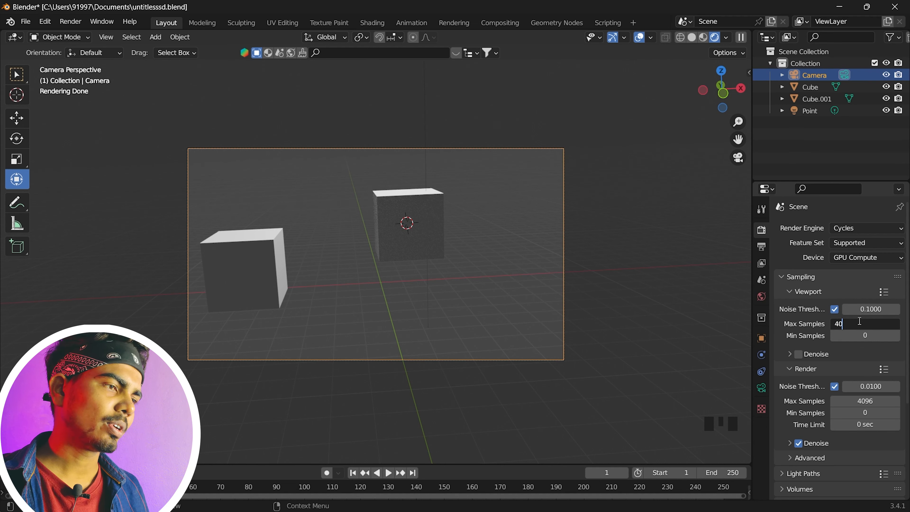
key(Return)
click(870, 401)
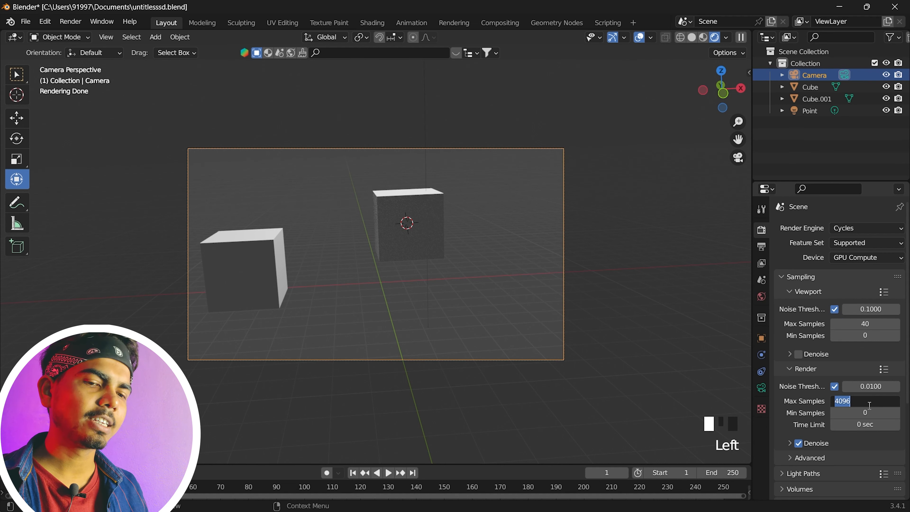
text(100)
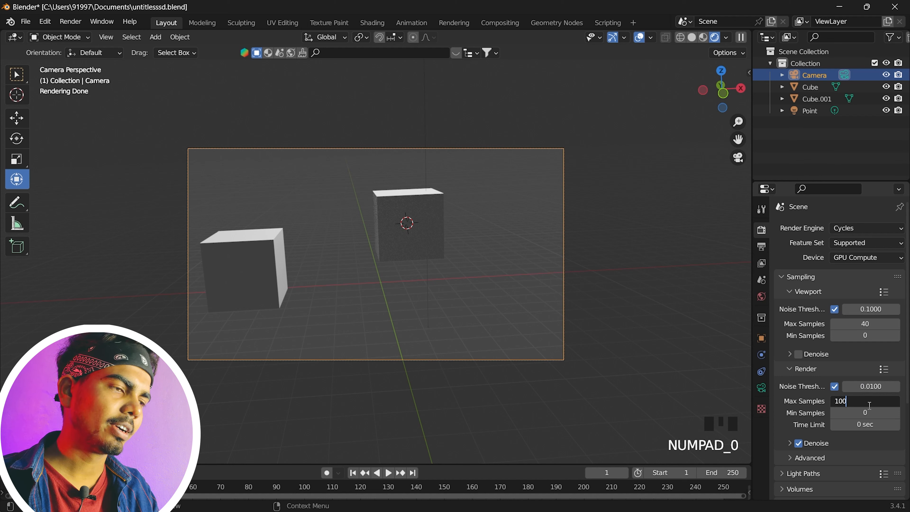
scroll(869, 405, down, 5)
- Deselect the camera and display the scene in Material Preview shading
click(190, 222)
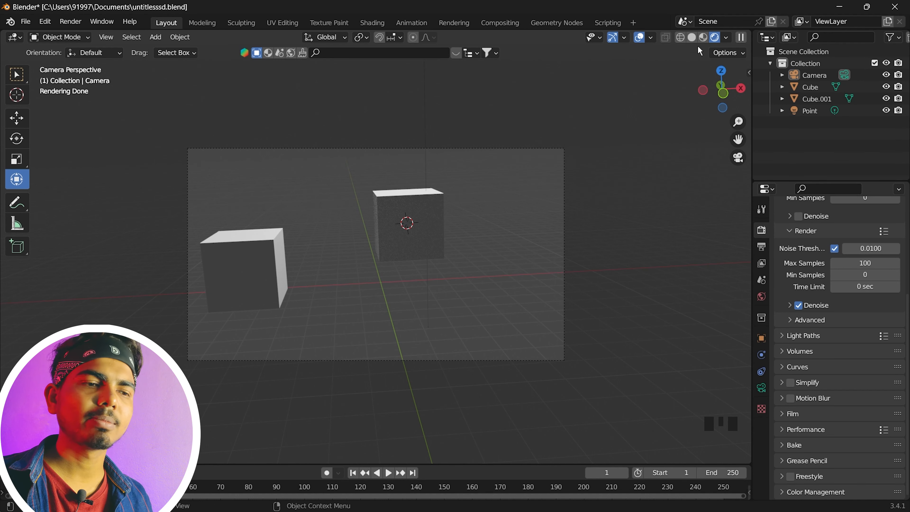
key(z)
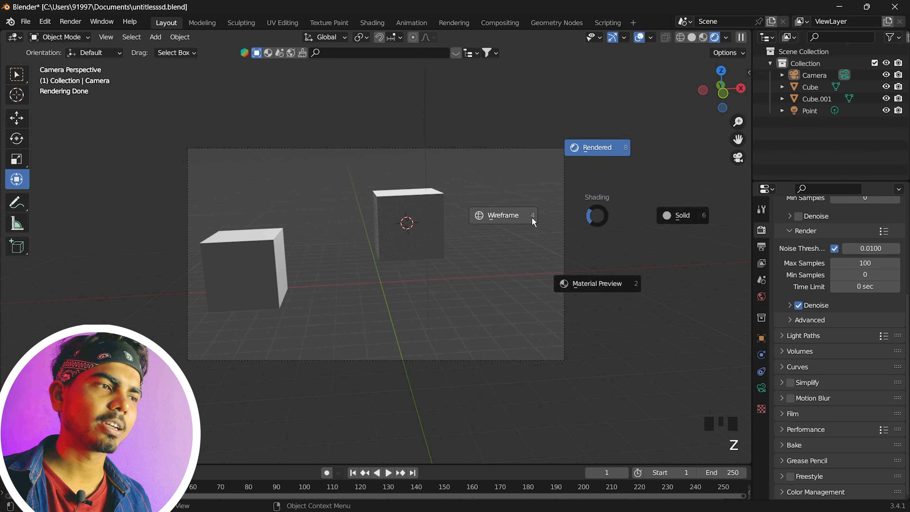
click(606, 296)
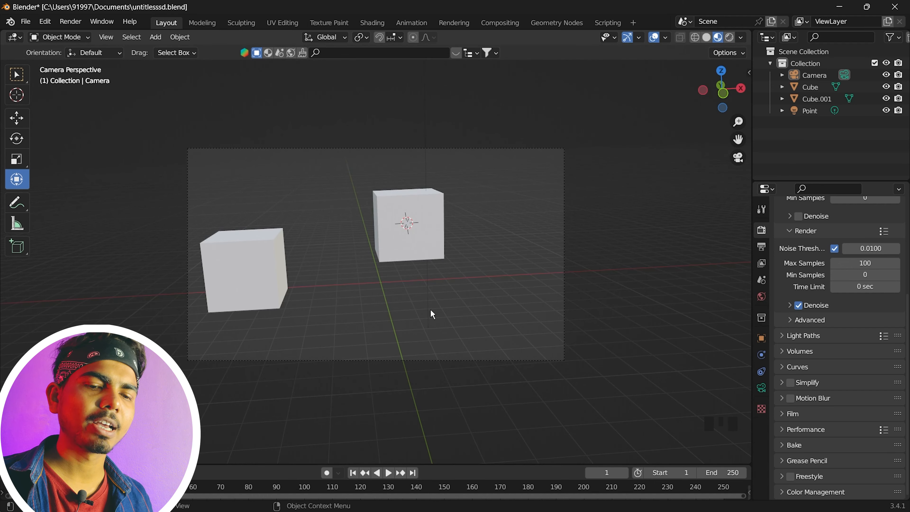
- Add a plane mesh and make it a large floor beneath both cubes
key(shift+a)
mouse_move(302, 119)
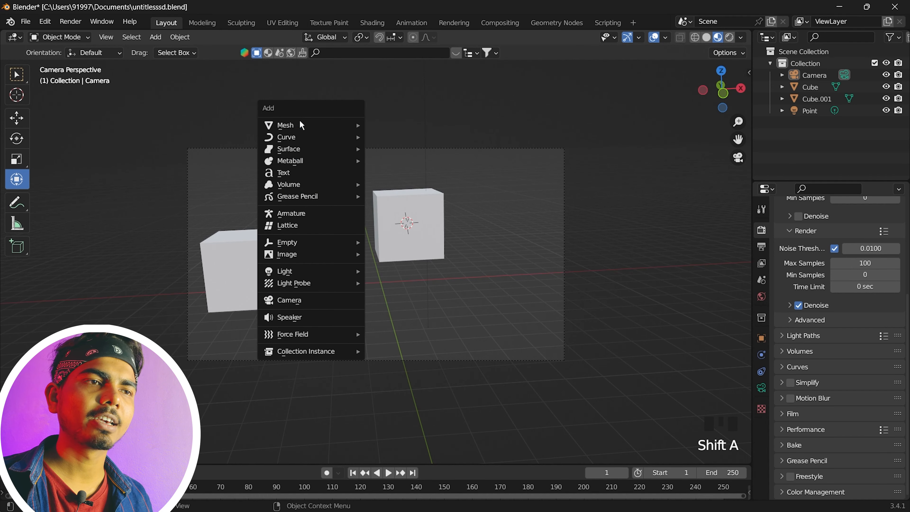
click(392, 124)
- Assign new materials with a pink base color to the nearer cube, green to the other cube and purple to the plane
click(255, 260)
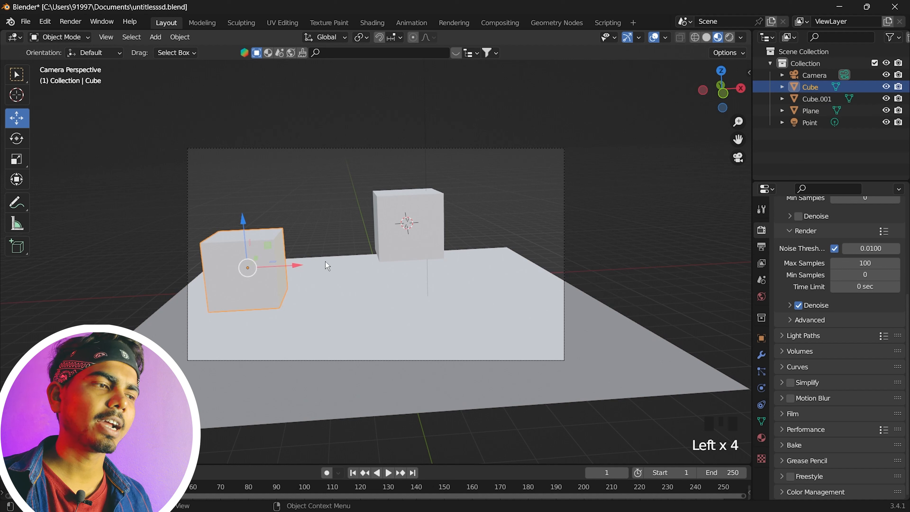
click(762, 438)
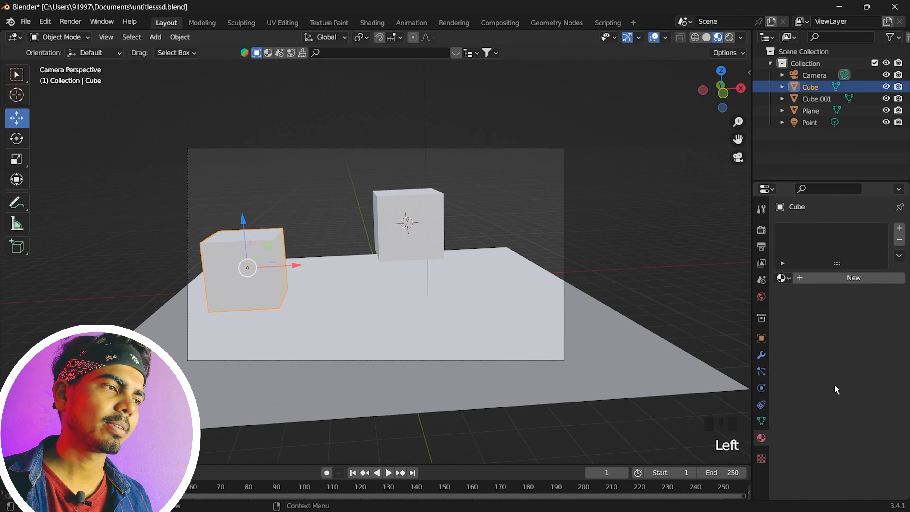
click(841, 279)
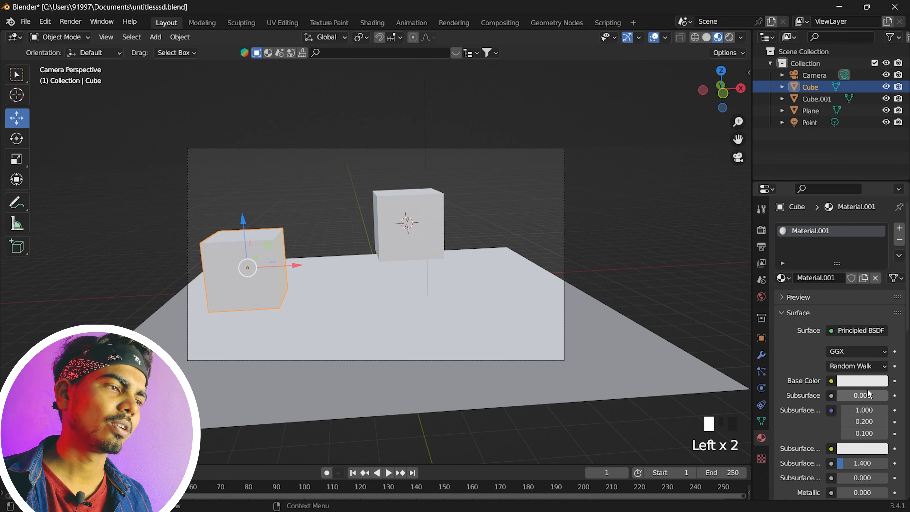
click(866, 376)
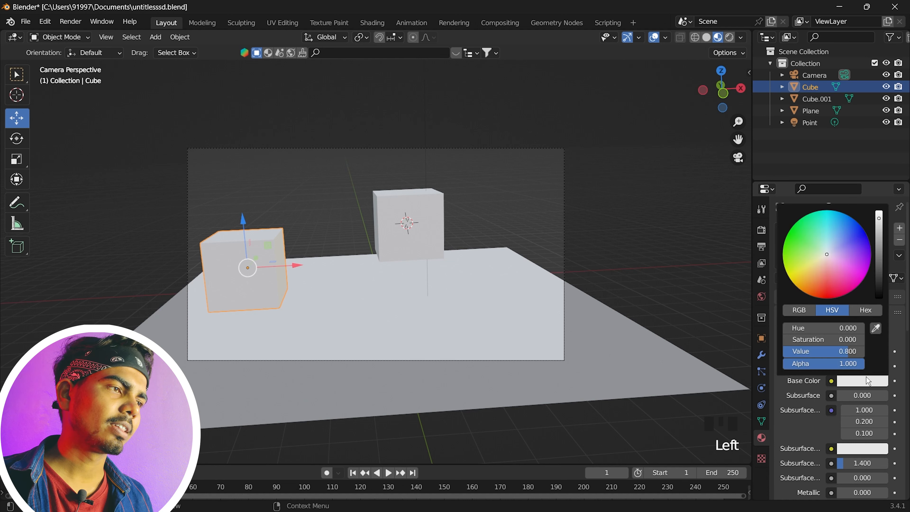
drag(845, 265, 843, 295)
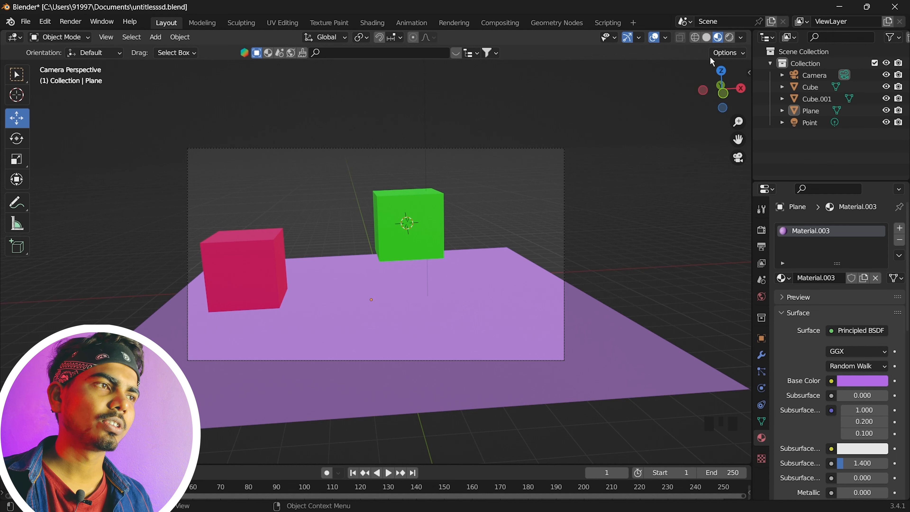
- Display the colored scene in Rendered shading and render the camera view as a still image
click(729, 38)
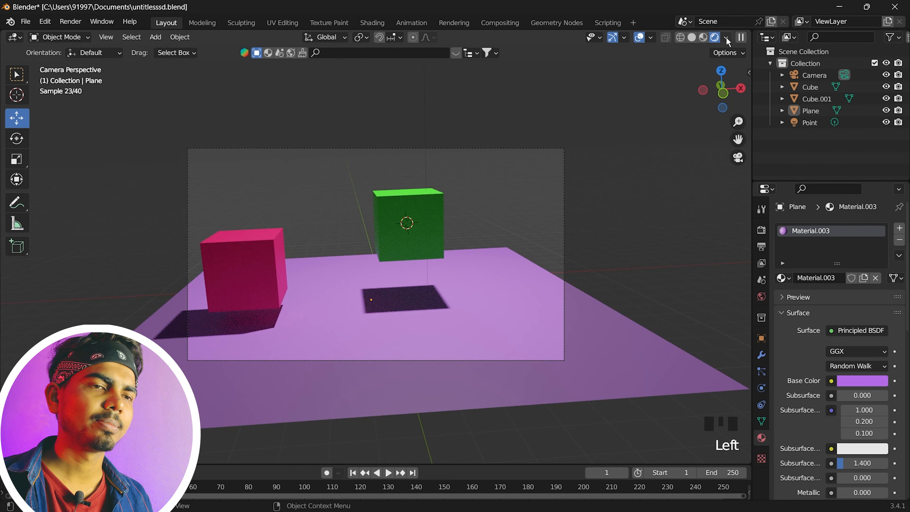
click(70, 25)
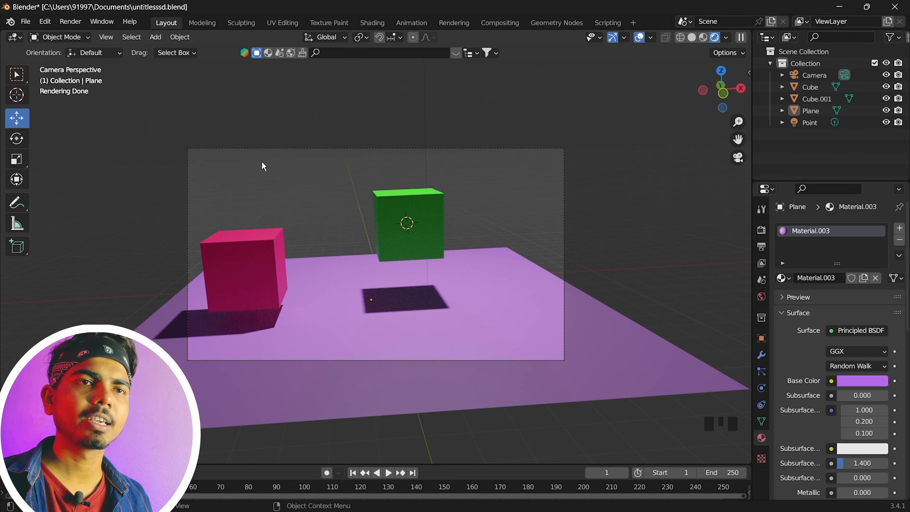
click(80, 25)
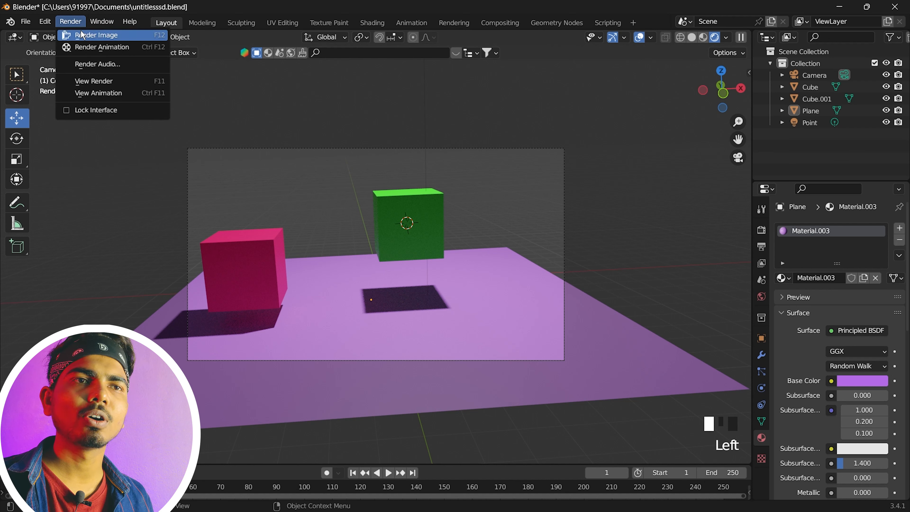
click(102, 35)
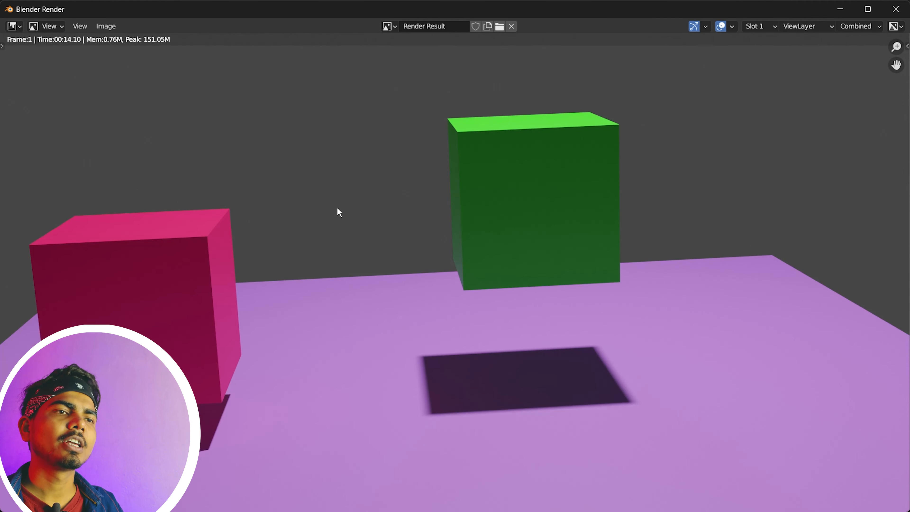
scroll(337, 211, down, 1)
scroll(338, 212, up, 1)
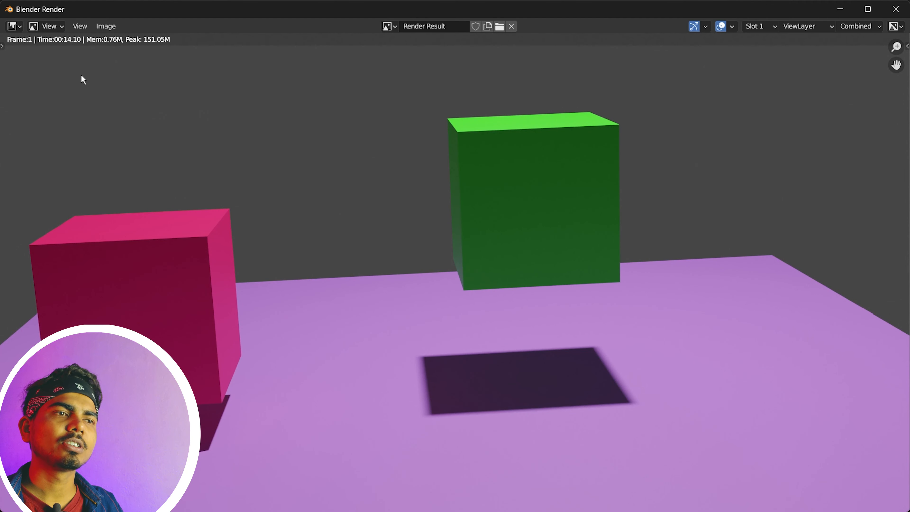
- Save the rendered image as untitlxxxed.png in the Documents folder and close the render window
click(114, 31)
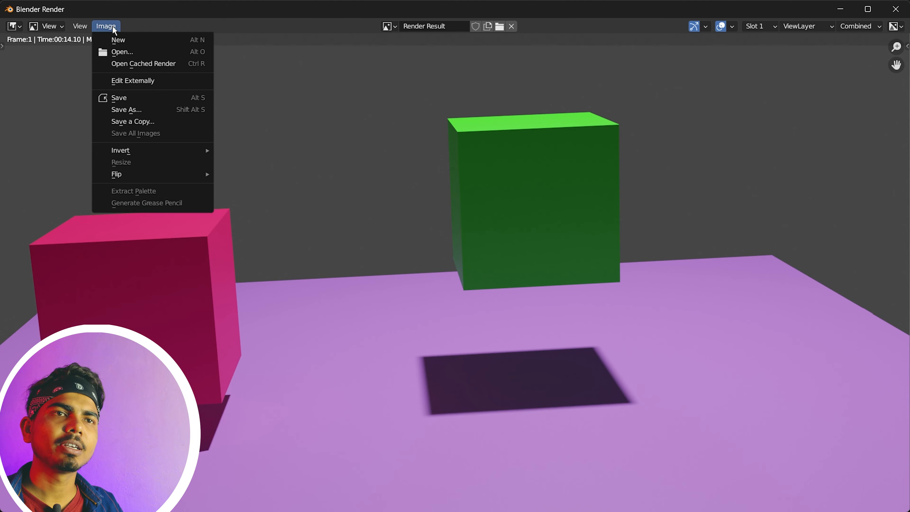
click(136, 110)
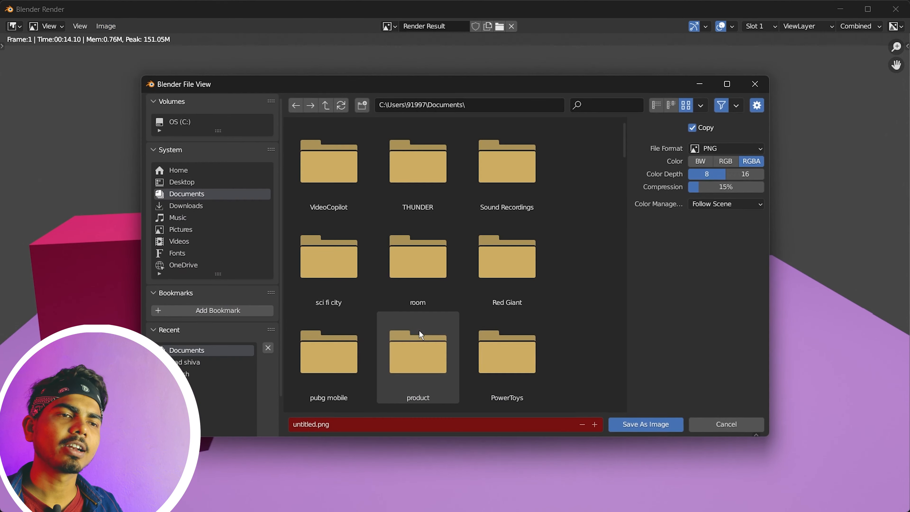
click(308, 425)
text(xxx)
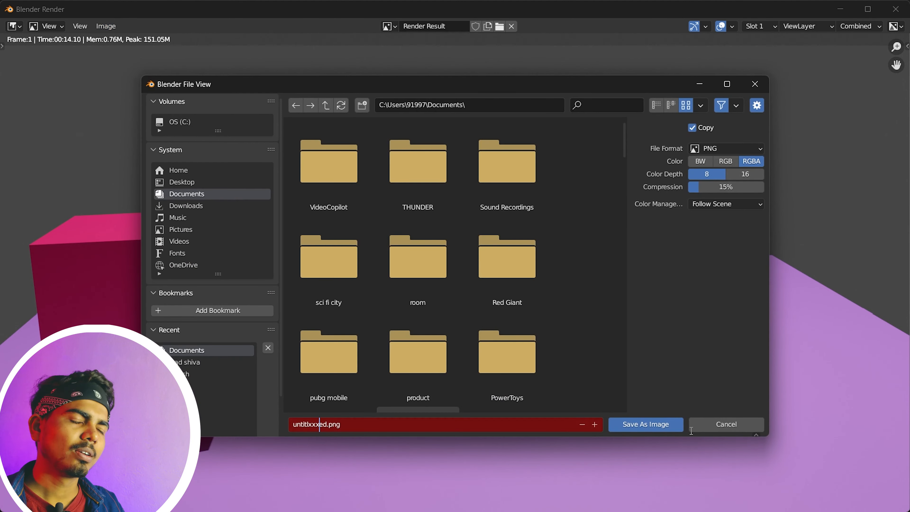
click(680, 427)
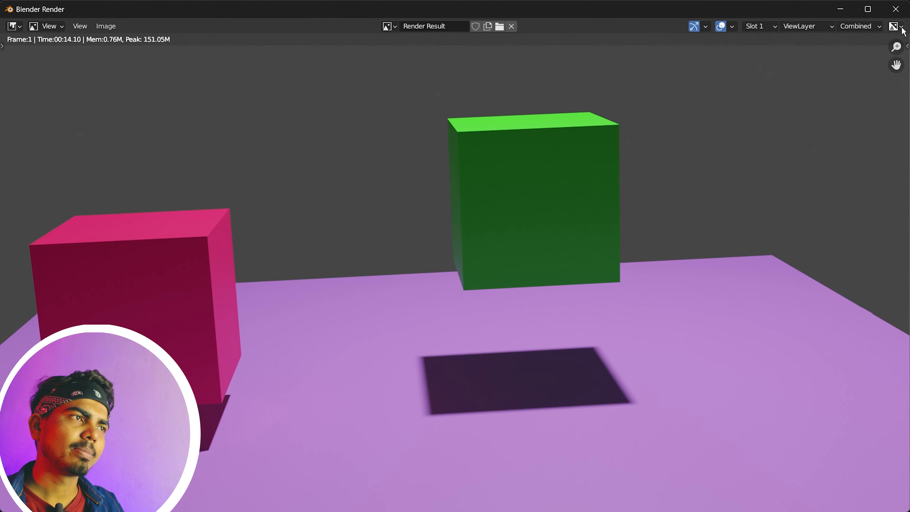
click(896, 10)
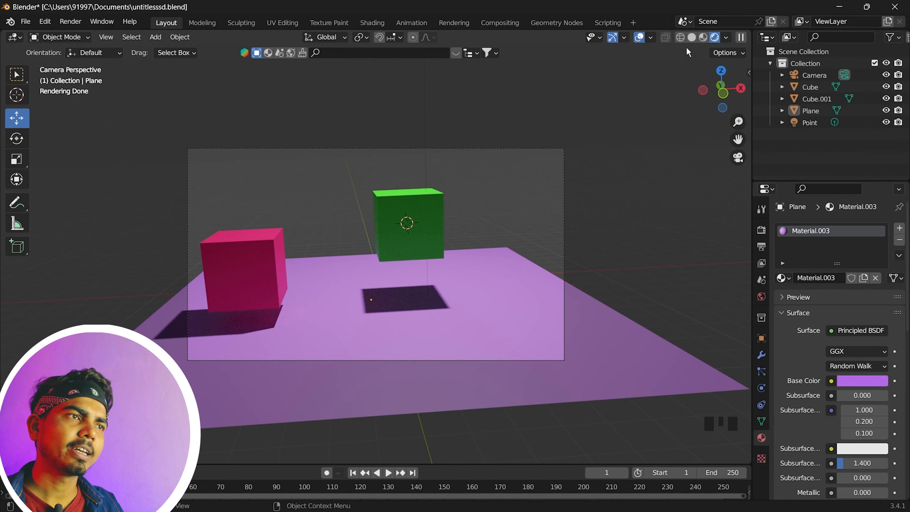
- Display the scene in Solid shading and select the green cube floating above the plane
click(692, 37)
scroll(268, 373, up, 3)
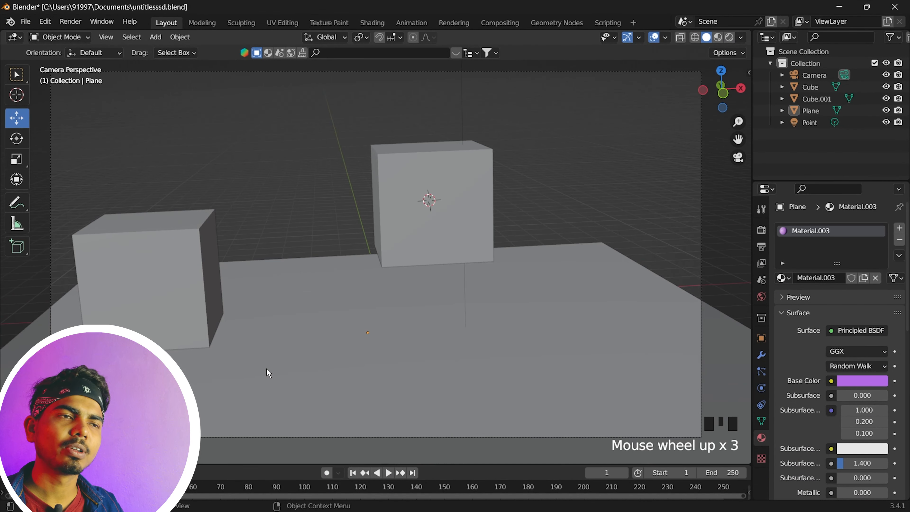
click(454, 188)
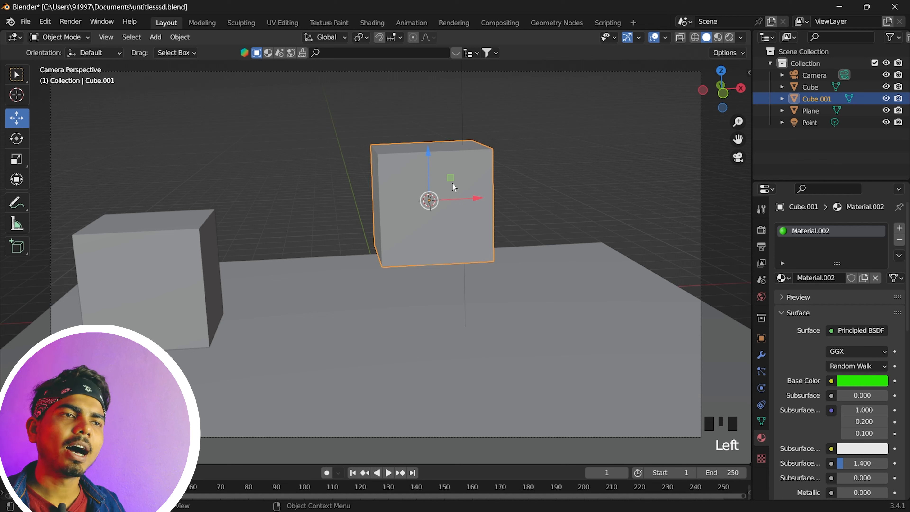
- Try a 90° rotation of the floating cube about the X axis and a move along X
key(r)
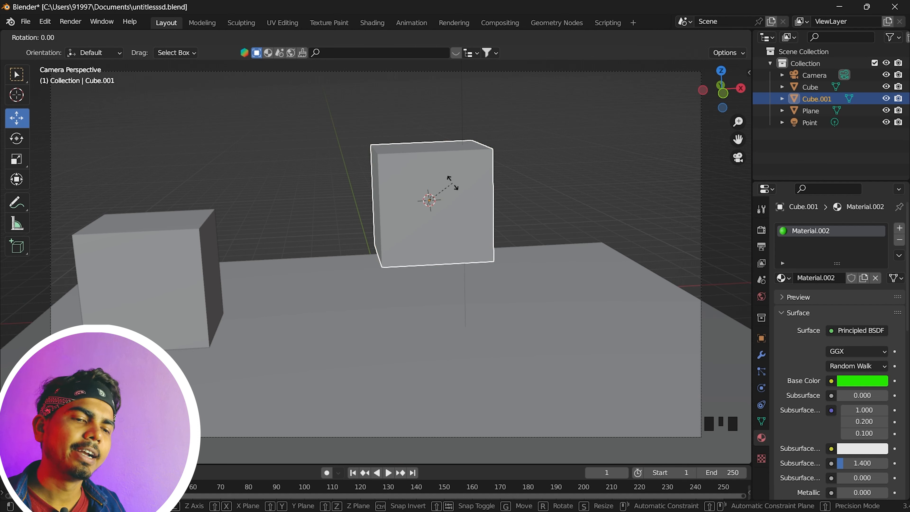
text(90x)
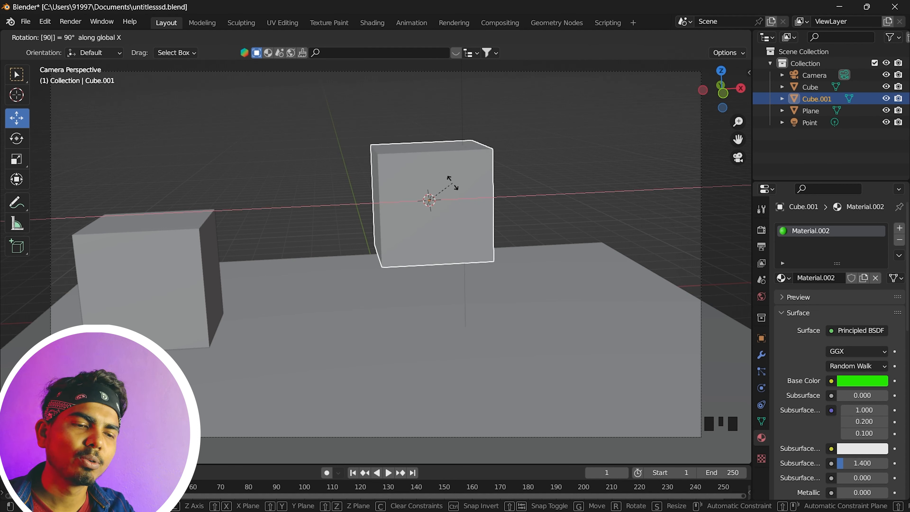
text(g)
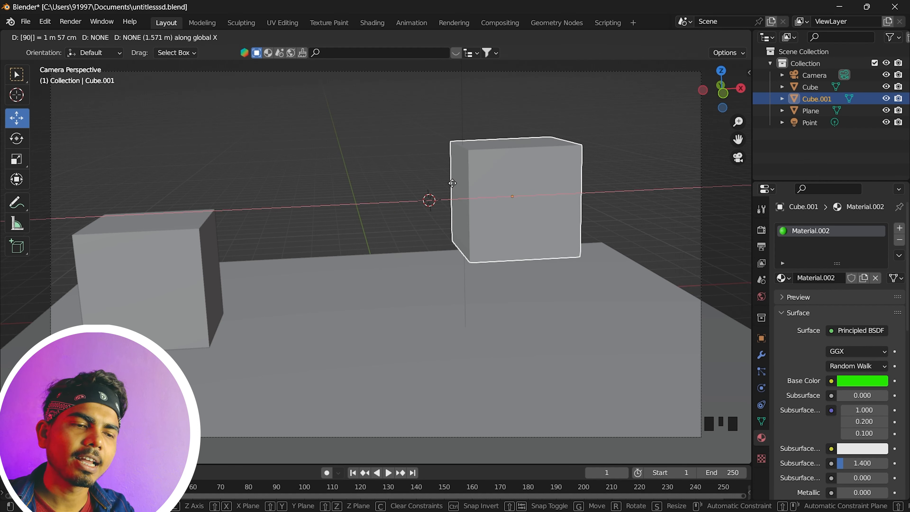
text(x)
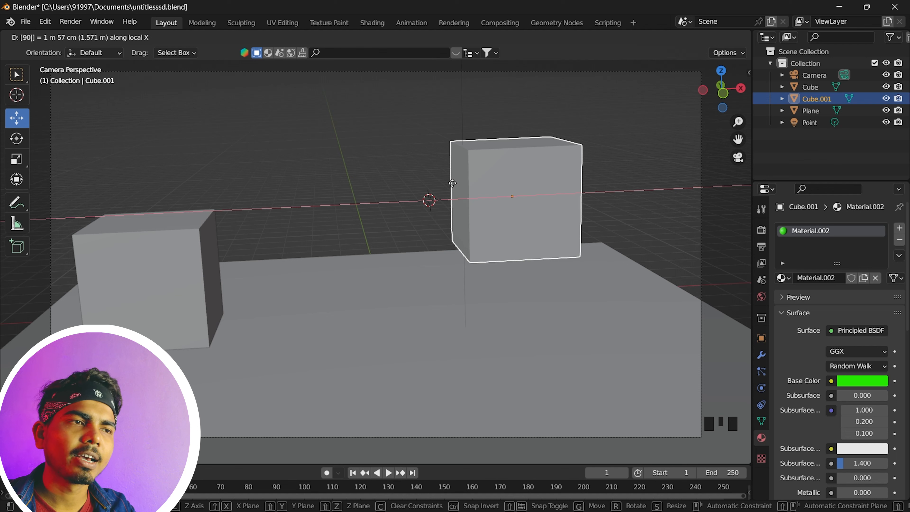
text(5)
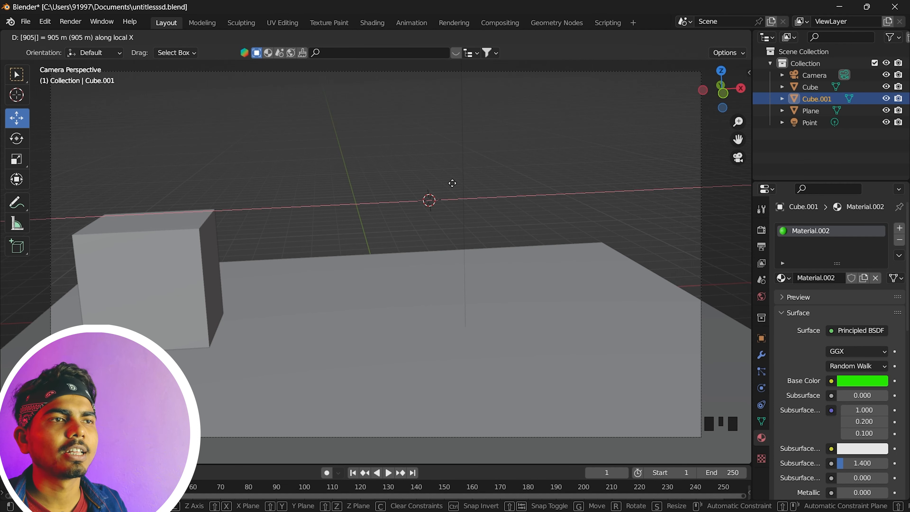
key(Escape)
- Stretch the floating cube into a wide block along X and scale it by about 6 along Y
scroll(453, 184, up, 8)
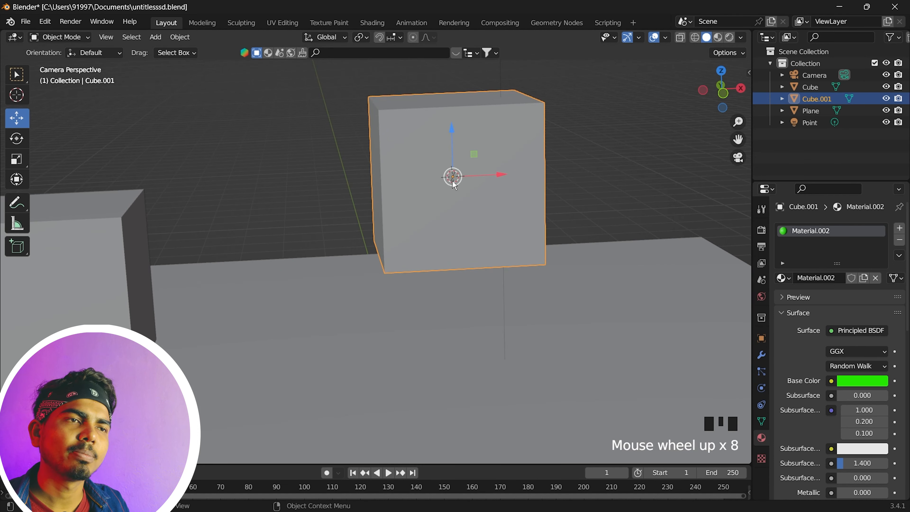
key(s)
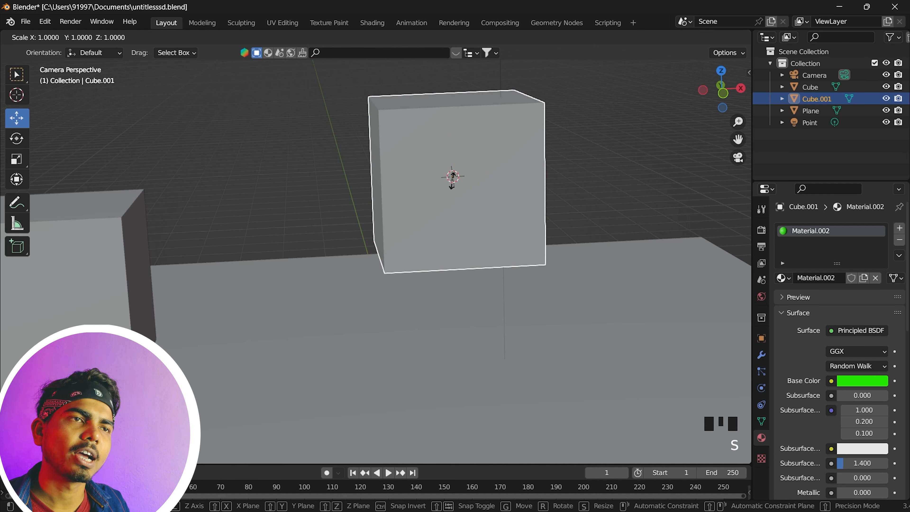
key(x)
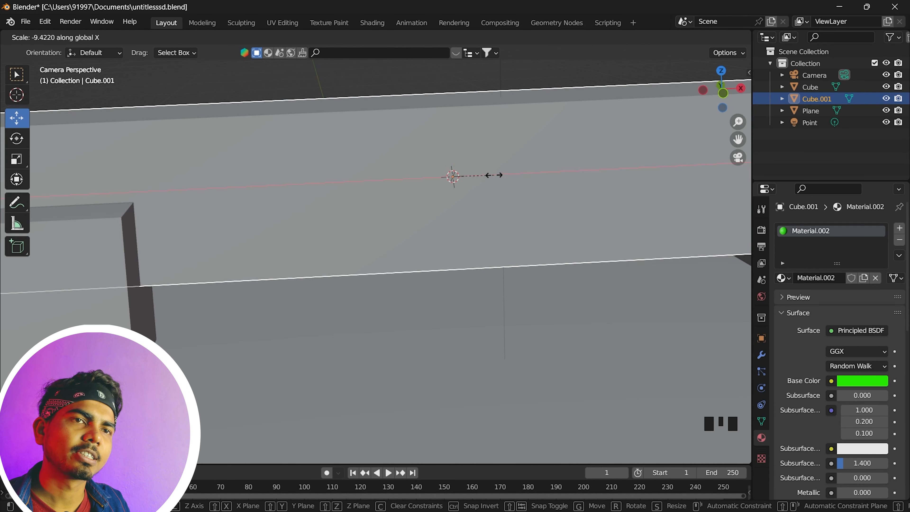
click(458, 179)
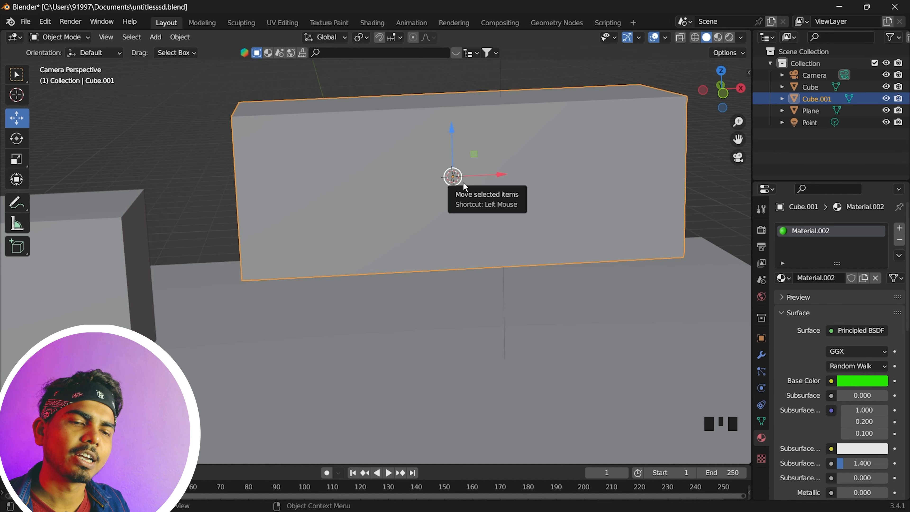
key(s)
key(y)
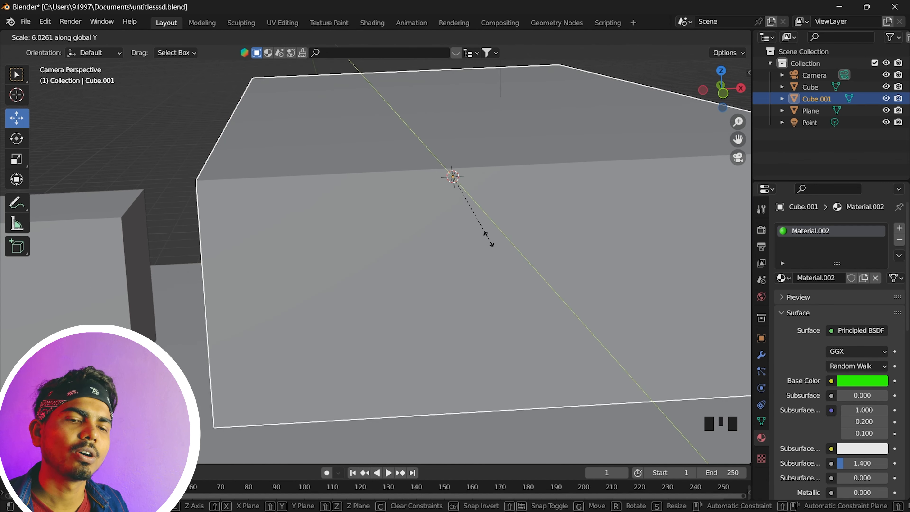
click(488, 237)
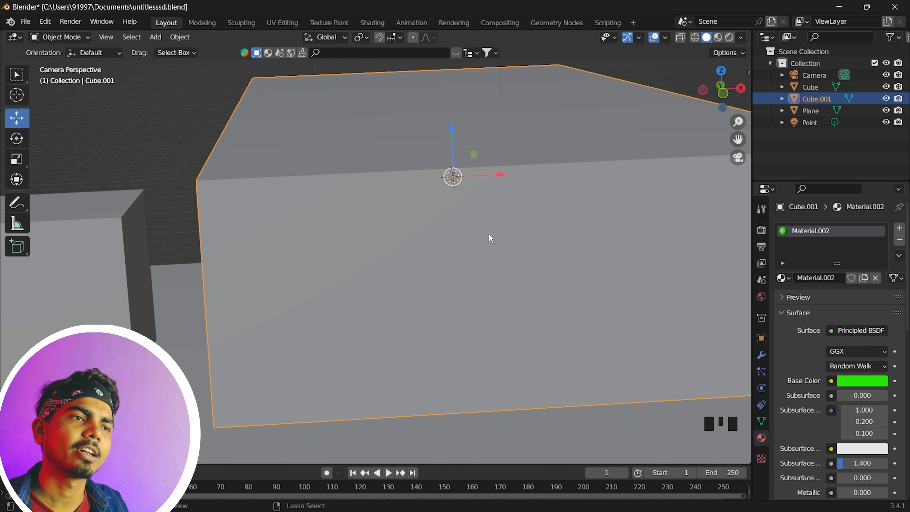
- Save the Blender file and box-select the objects in the scene
key(ctrl+s)
scroll(489, 235, down, 12)
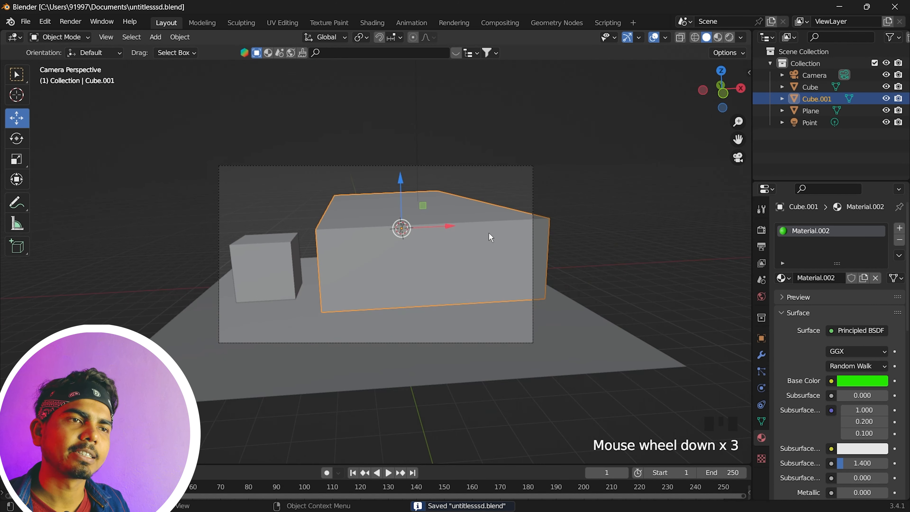
drag(597, 114, 54, 337)
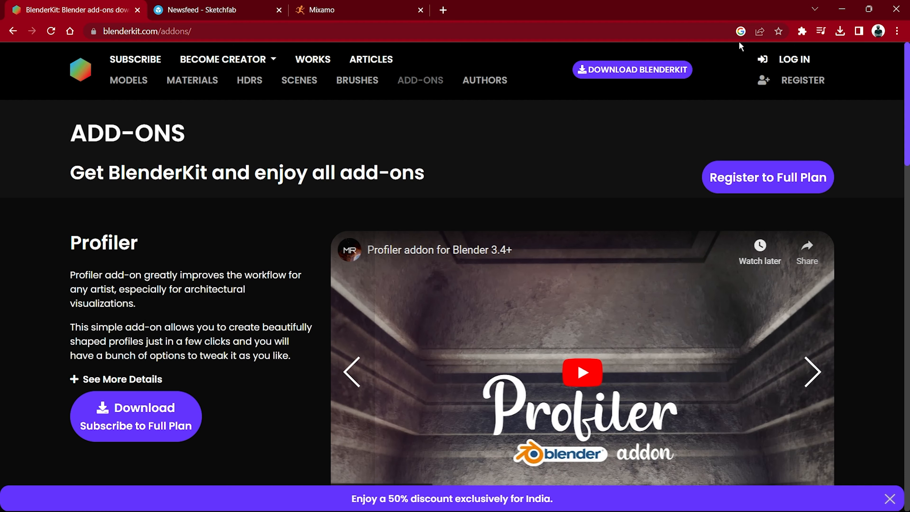
- Download the BlenderKit add-on from blenderkit.com in the browser, and open the add-on preferences back in Blender
click(590, 70)
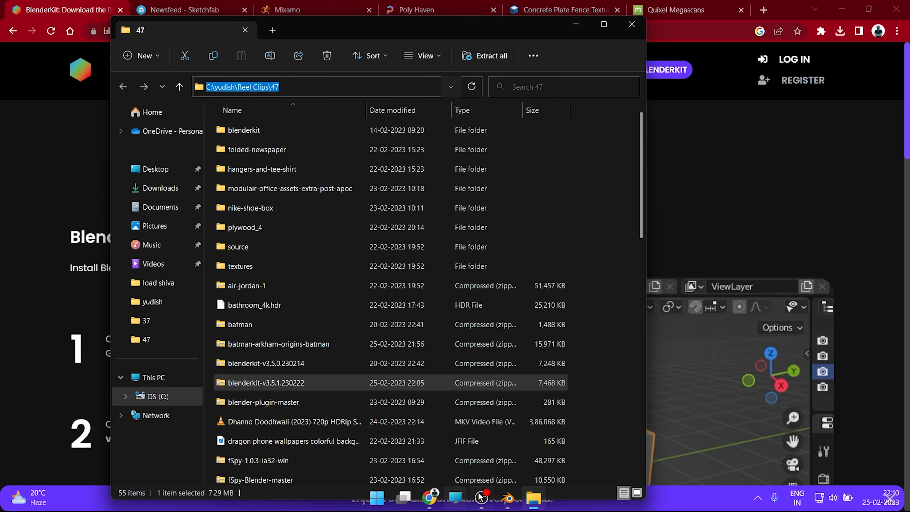
click(507, 499)
click(44, 21)
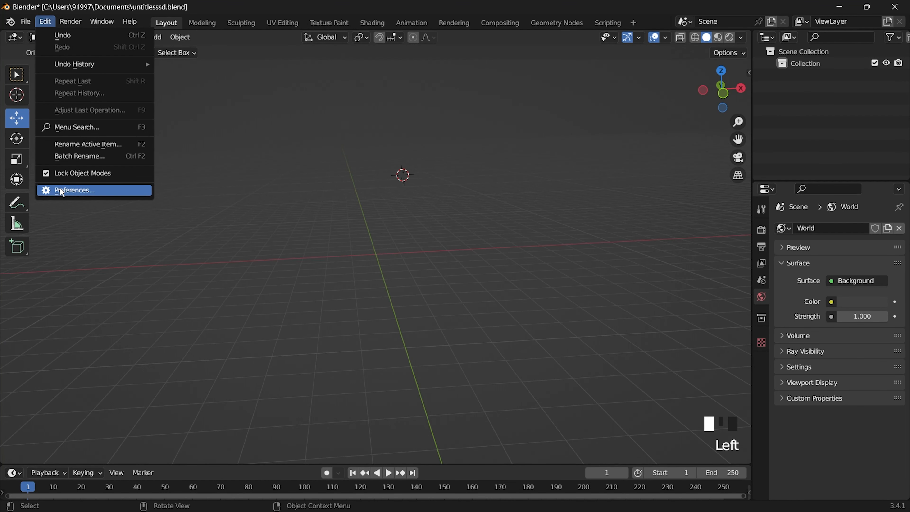
click(68, 191)
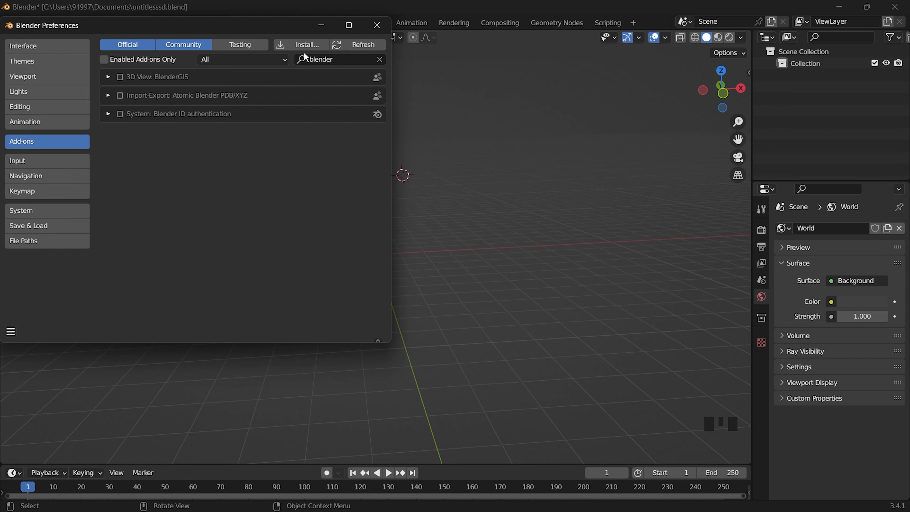
click(358, 45)
- Install the add-on file blenderkit-v3.5.0.230214.zip from folder 47 inside Reel Clips
click(306, 43)
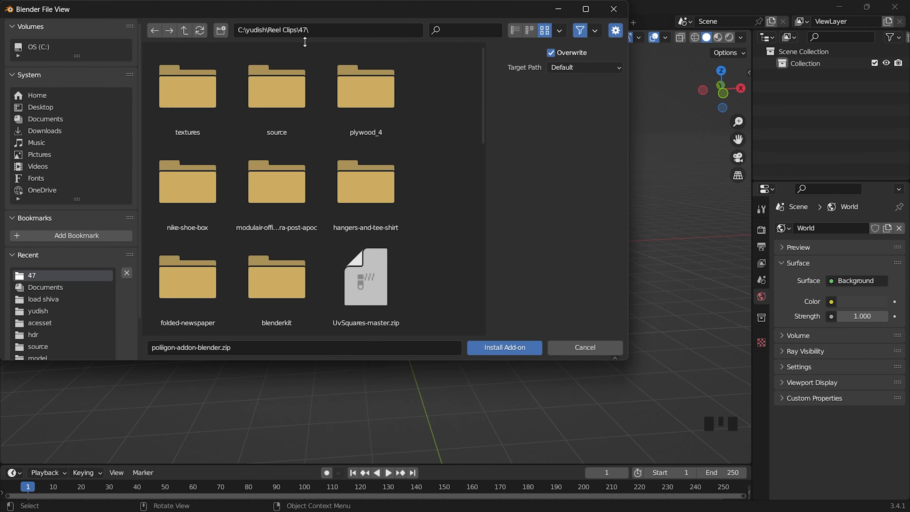
click(331, 30)
text(C:\yudish\Reel Clips\47)
key(Return)
scroll(346, 164, down, 8)
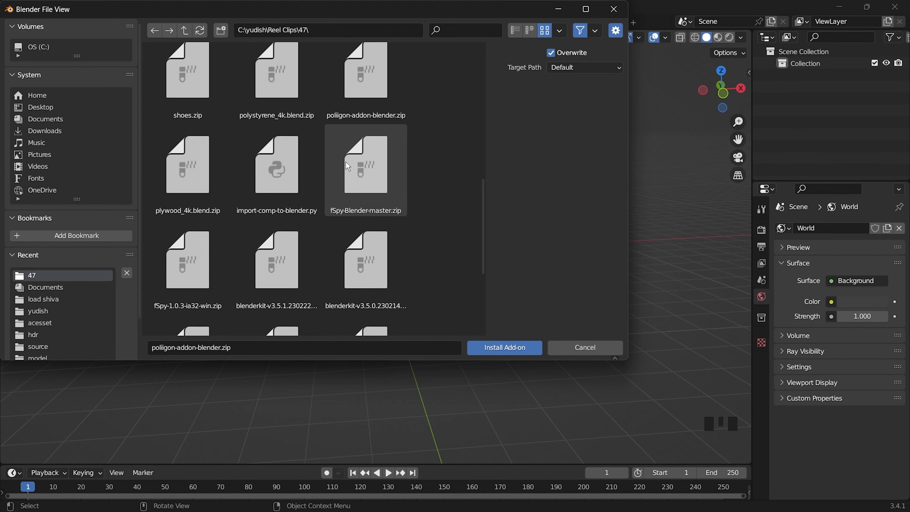
click(379, 259)
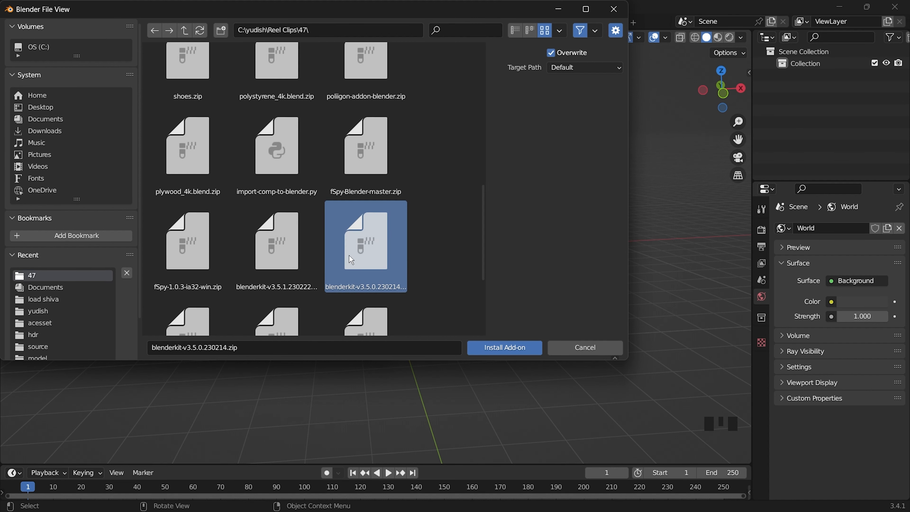
click(511, 349)
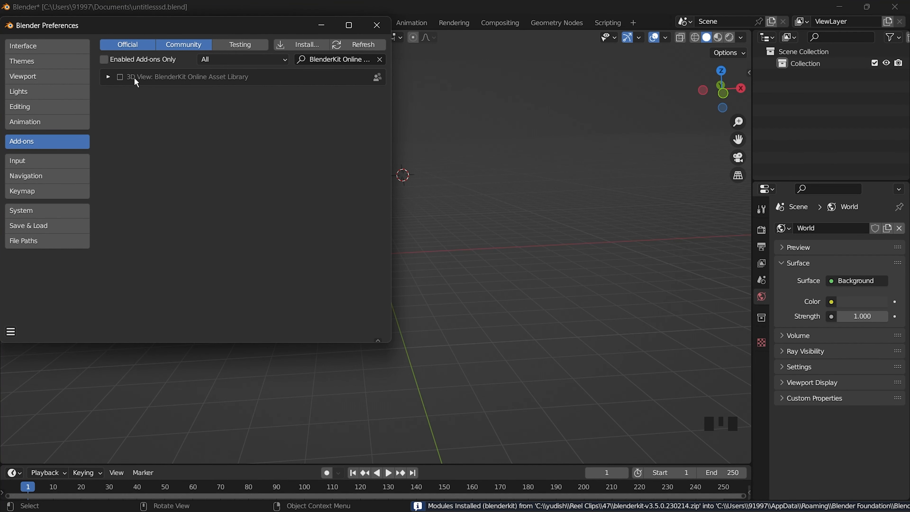
- Enable the BlenderKit Online Asset Library add-on and confirm its welcome and update dialogs
click(120, 77)
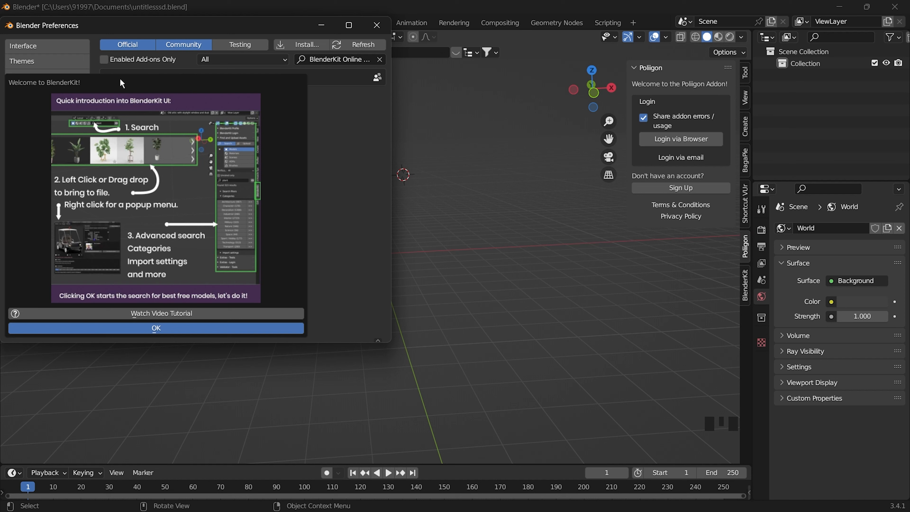
click(147, 329)
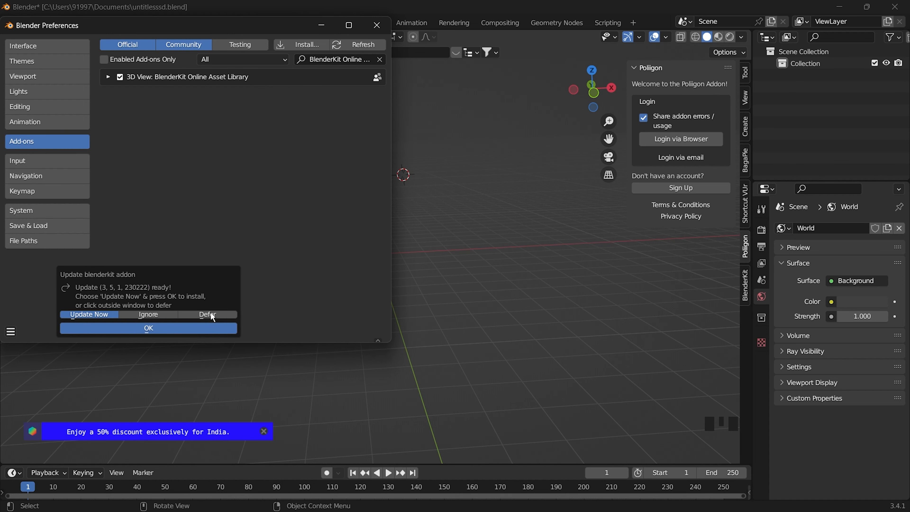
click(148, 329)
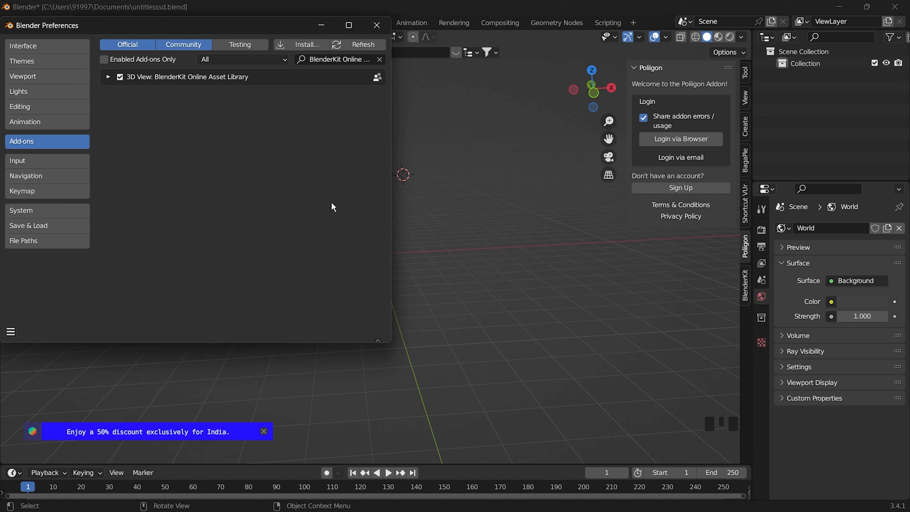
- Search the BlenderKit model library for "car" and browse through the asset thumbnails
double_click(404, 56)
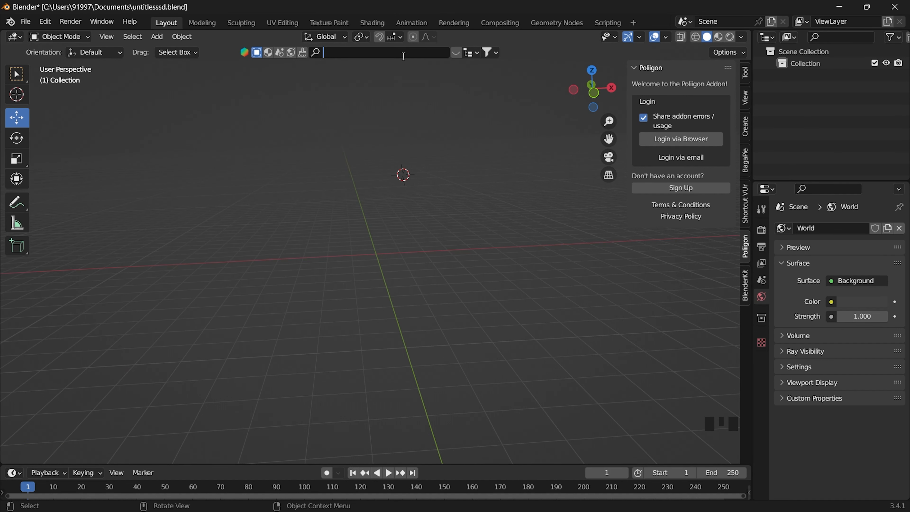
text(car)
key(Return)
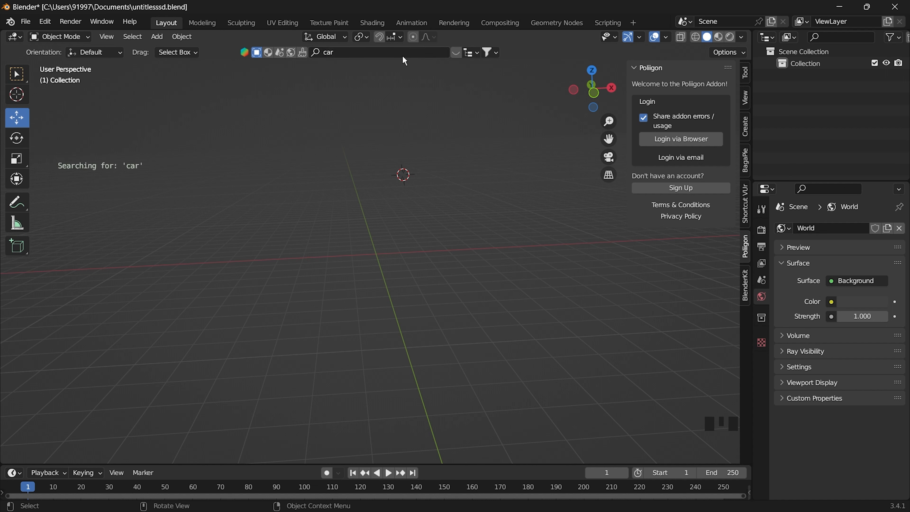
click(457, 53)
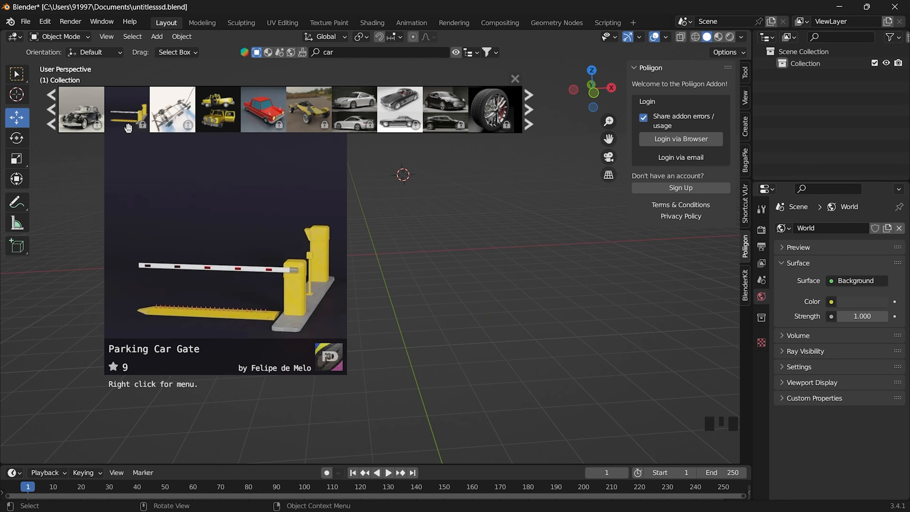
click(530, 120)
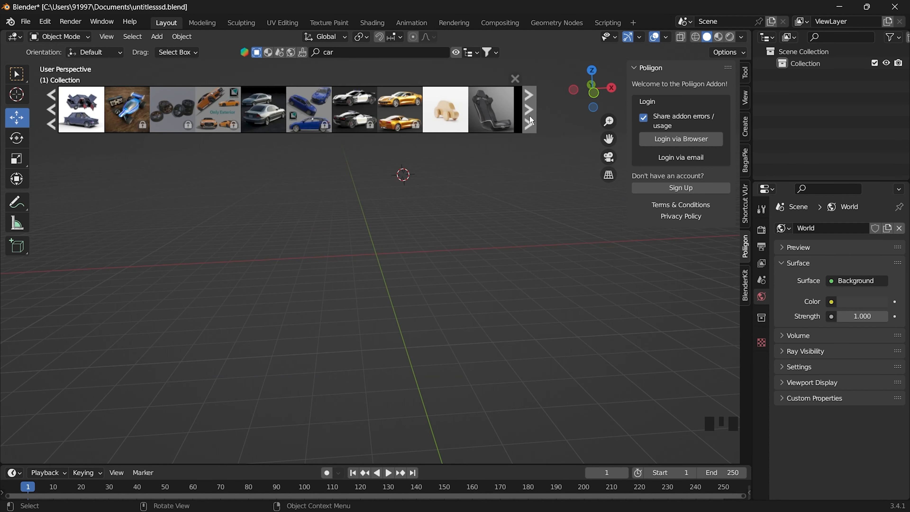
click(531, 120)
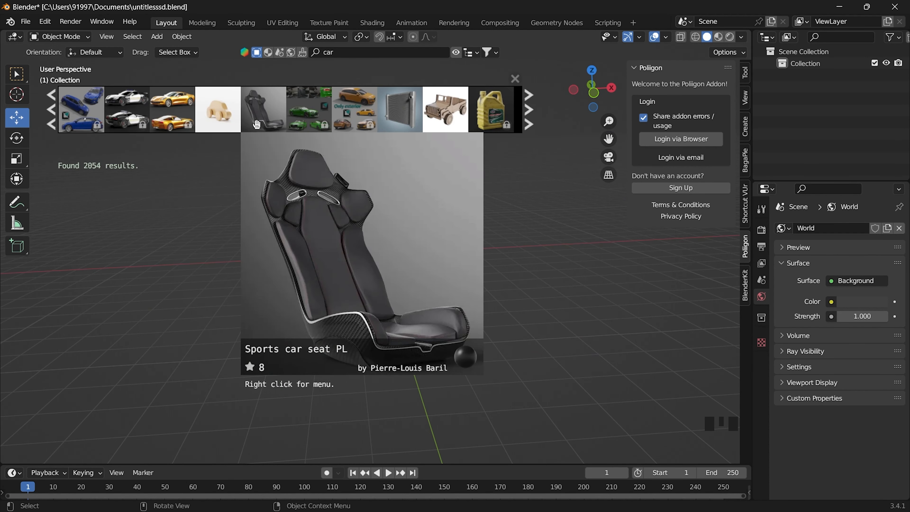
- Place the McLaren 720S (2017) model from the BlenderKit results into the scene and close the asset bar
click(529, 120)
drag(388, 117, 376, 257)
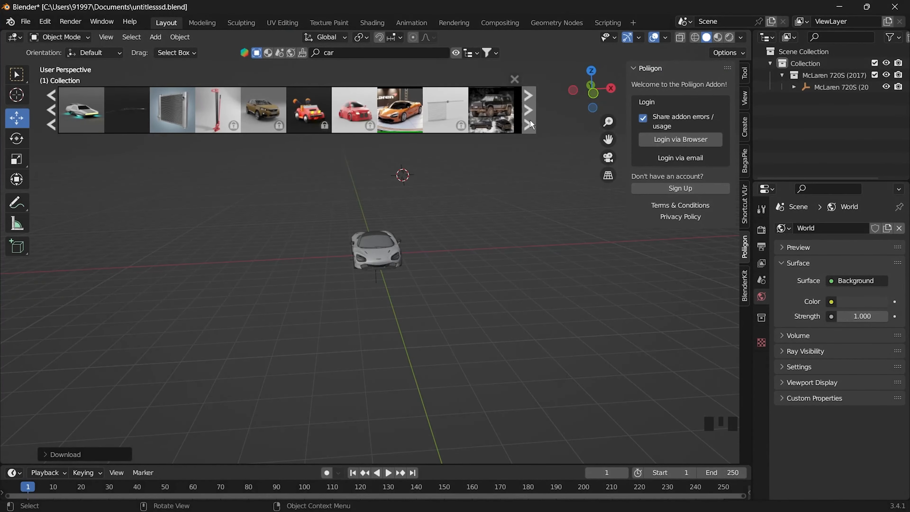
click(530, 121)
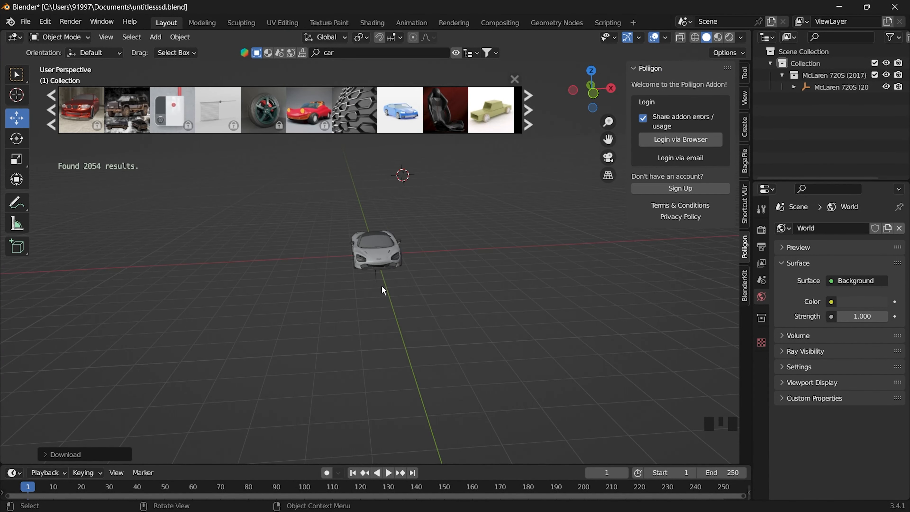
scroll(392, 249, up, 6)
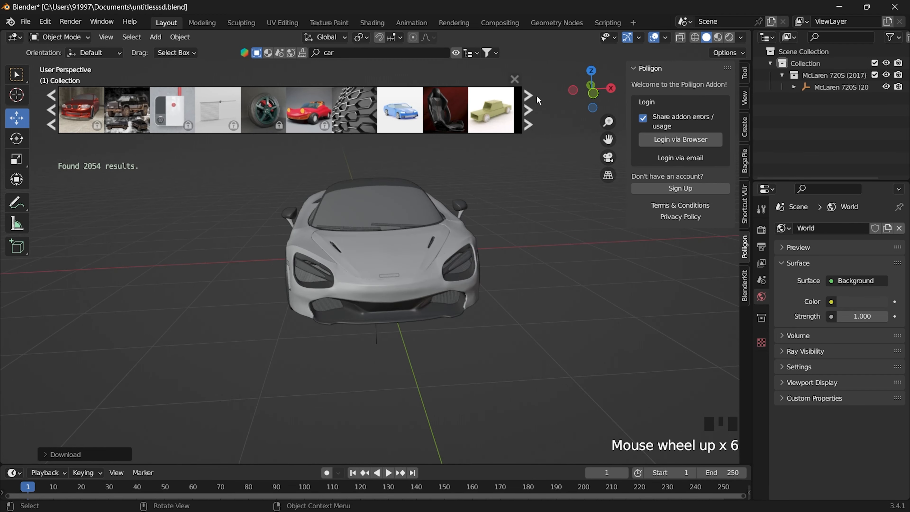
click(515, 80)
- Preview the car from an angled front view in Material Preview and Rendered shading
drag(592, 90, 538, 94)
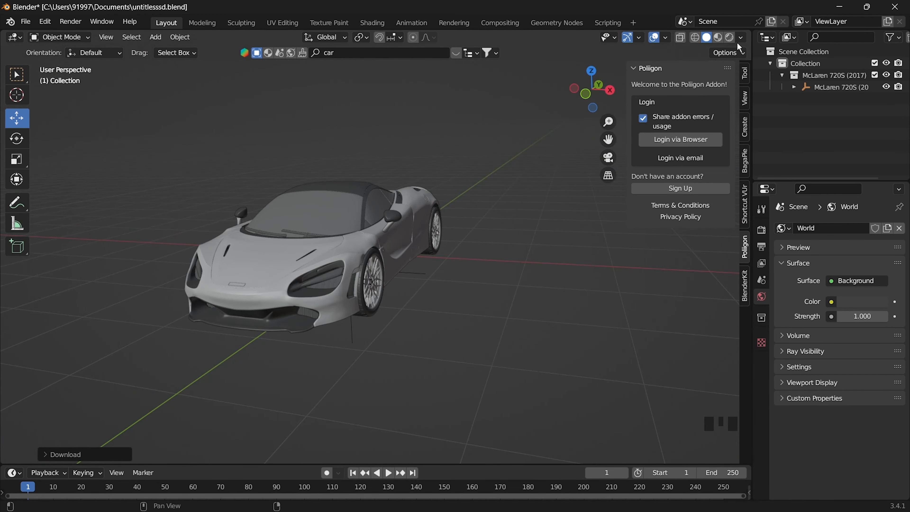
click(721, 39)
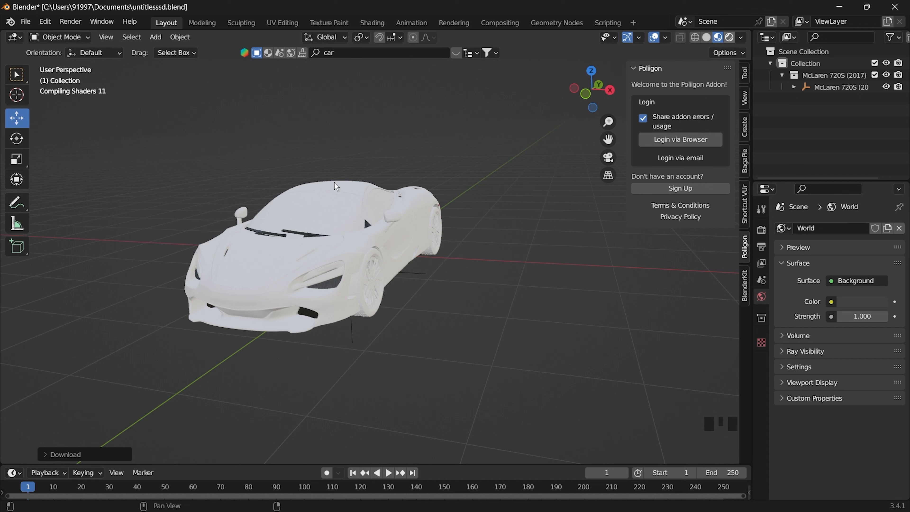
scroll(337, 186, down, 3)
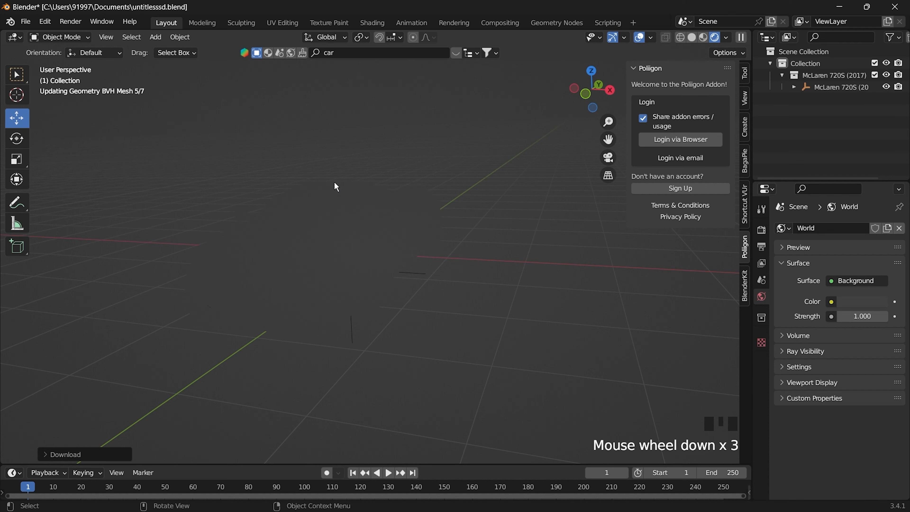
- Add an area light to the scene
key(shift+a)
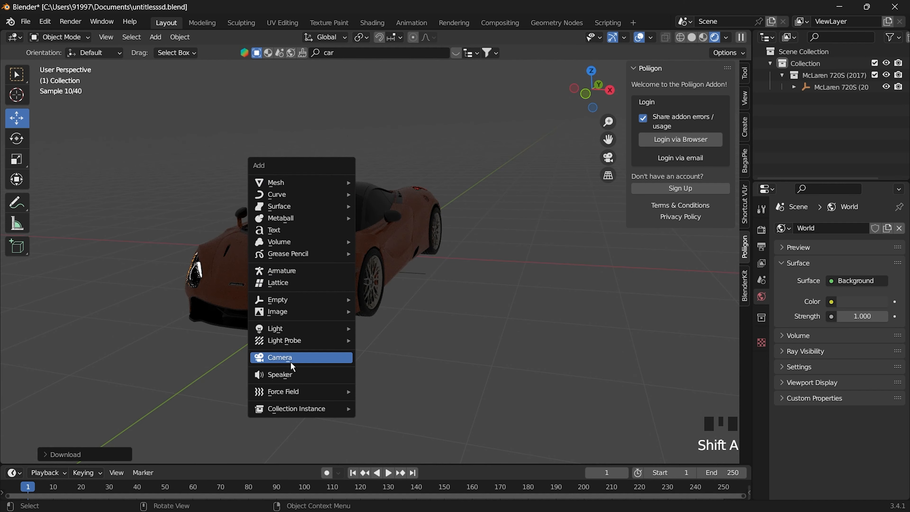
mouse_move(275, 328)
click(380, 364)
scroll(544, 95, down, 6)
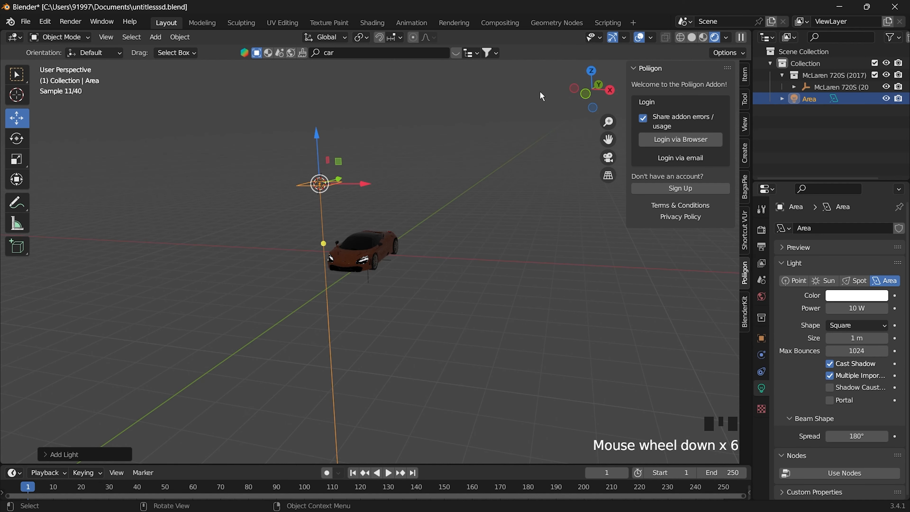
- Move the area light above the car in Material Preview shading and set its power to 500 W
click(703, 38)
drag(599, 91, 516, 92)
drag(278, 184, 410, 175)
drag(352, 114, 353, 77)
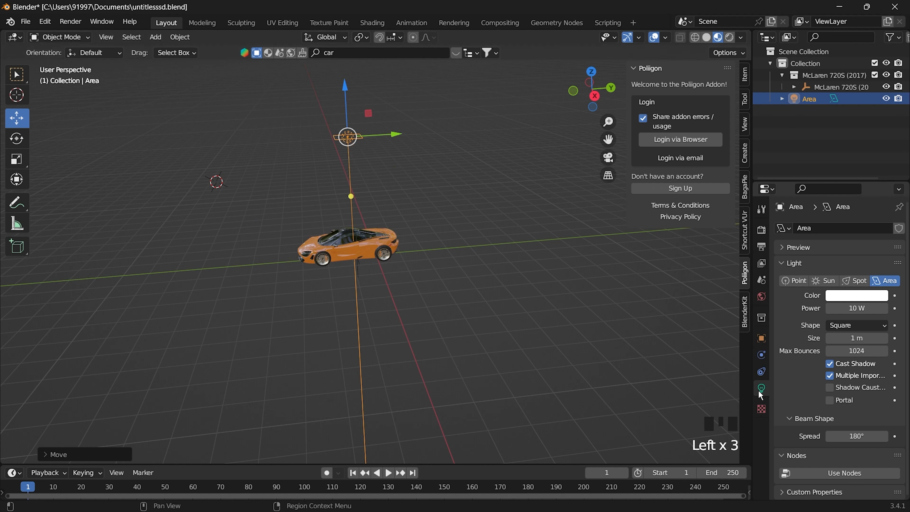
click(848, 308)
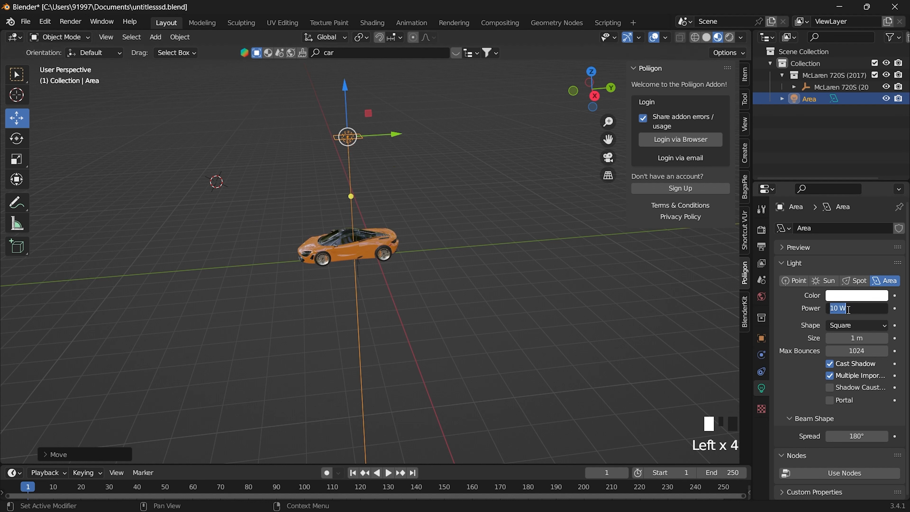
text(500)
- Add an enlarged ground plane under the car and lower it to the bottom of the wheels
drag(606, 89, 587, 94)
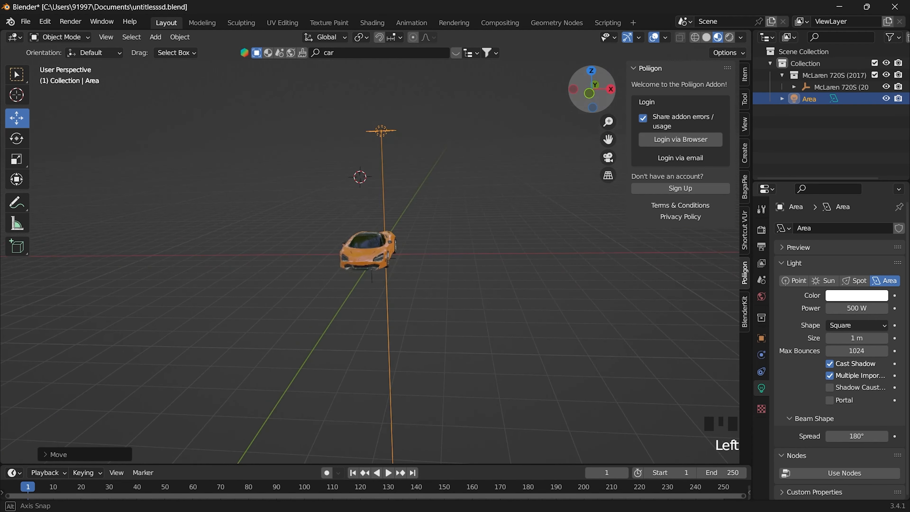
right_click(368, 265)
shift+right_click(366, 270)
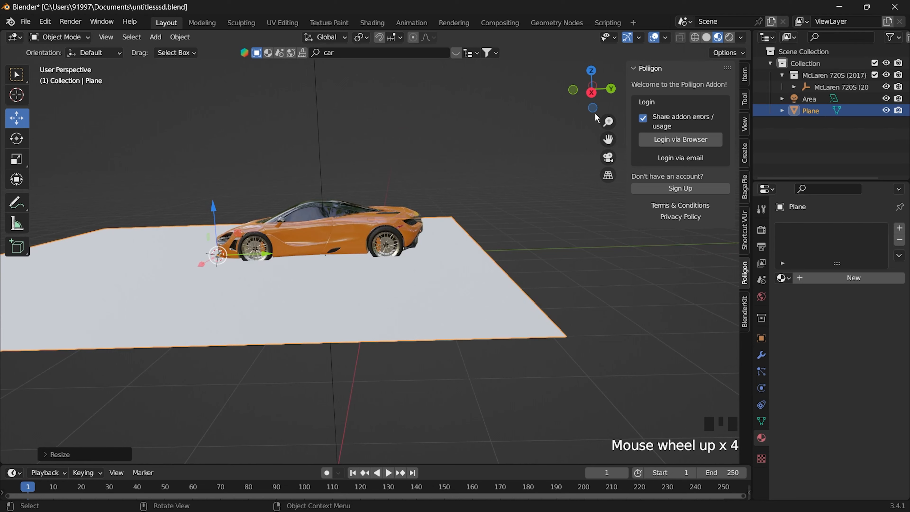
click(595, 90)
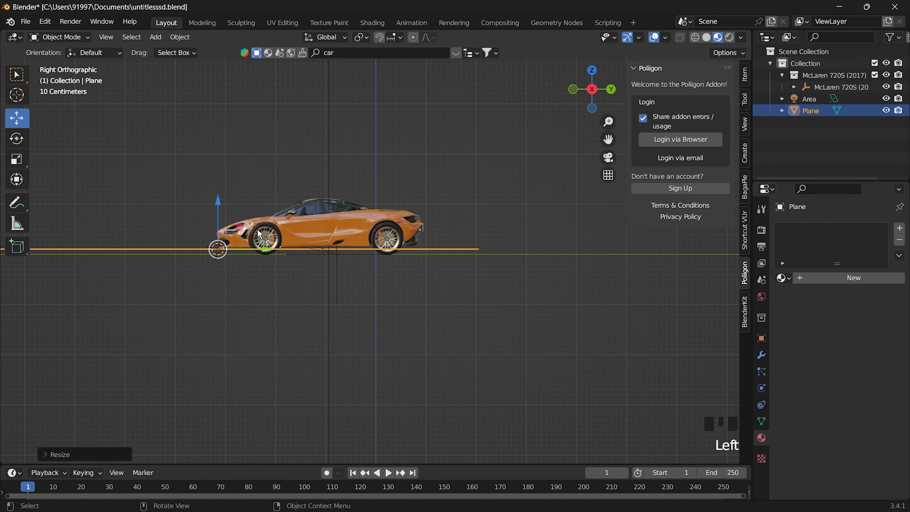
drag(220, 207, 220, 213)
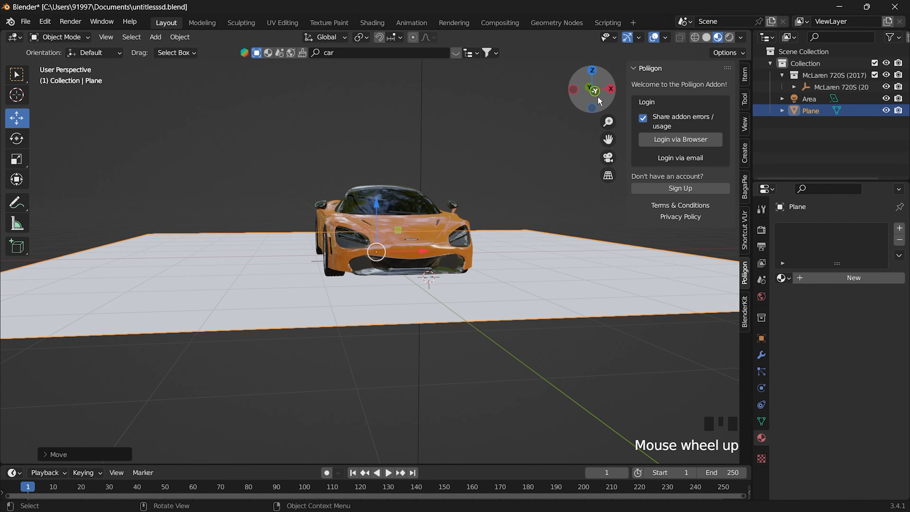
mouse_move(598, 98)
mouse_down()
mouse_move(597, 114)
mouse_move(595, 100)
mouse_up()
- Add a camera and align it to the current front view of the car
key(shift+a)
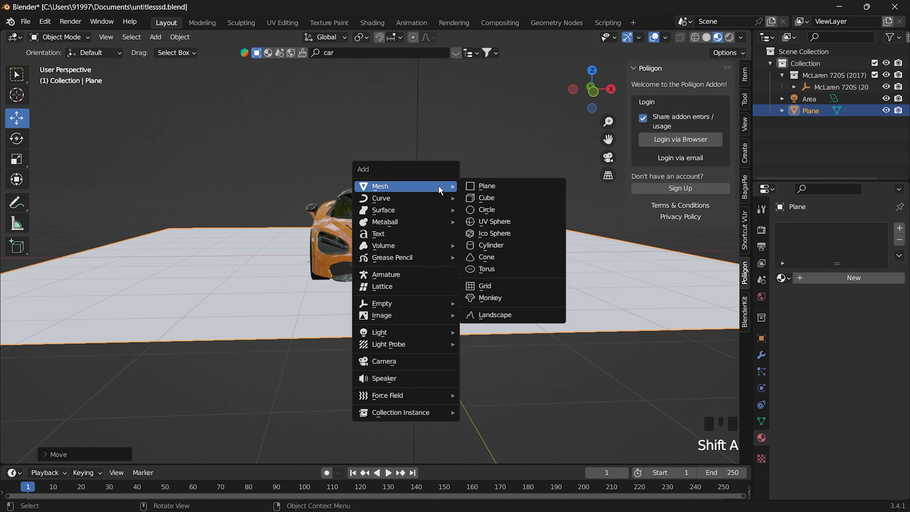
click(384, 361)
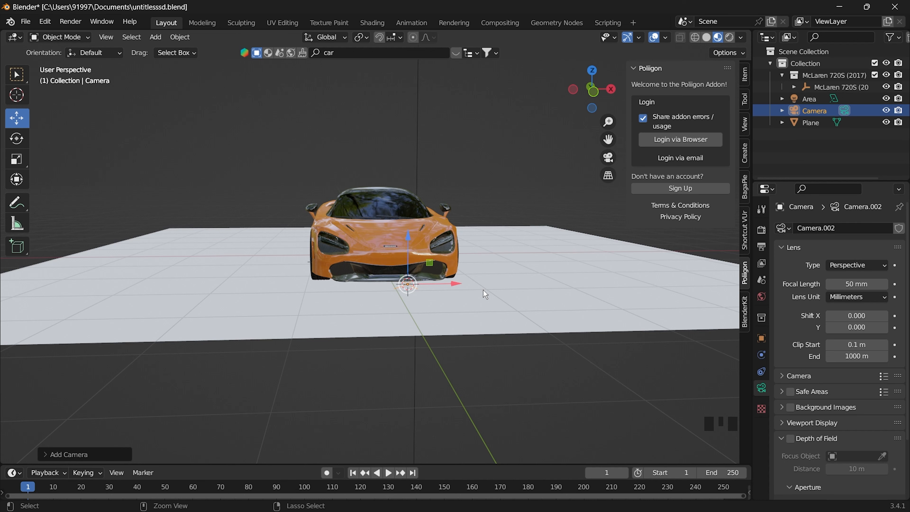
key(ctrl+alt+KP_0)
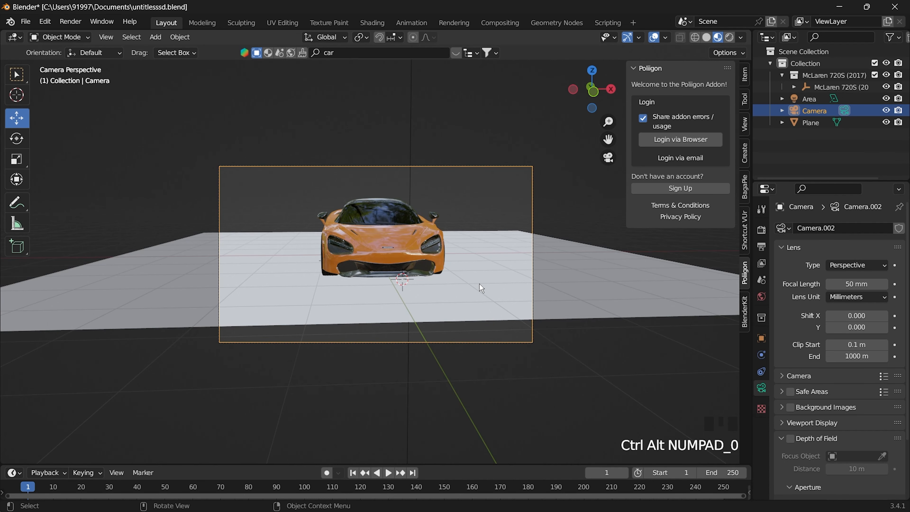
- Review the render engine, device and sampling settings and the Cycles render devices in the system preferences
click(762, 231)
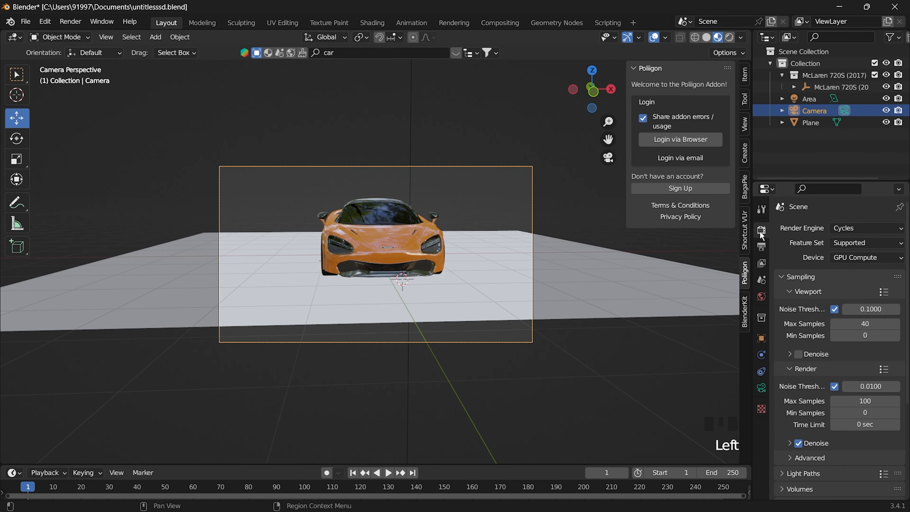
click(844, 229)
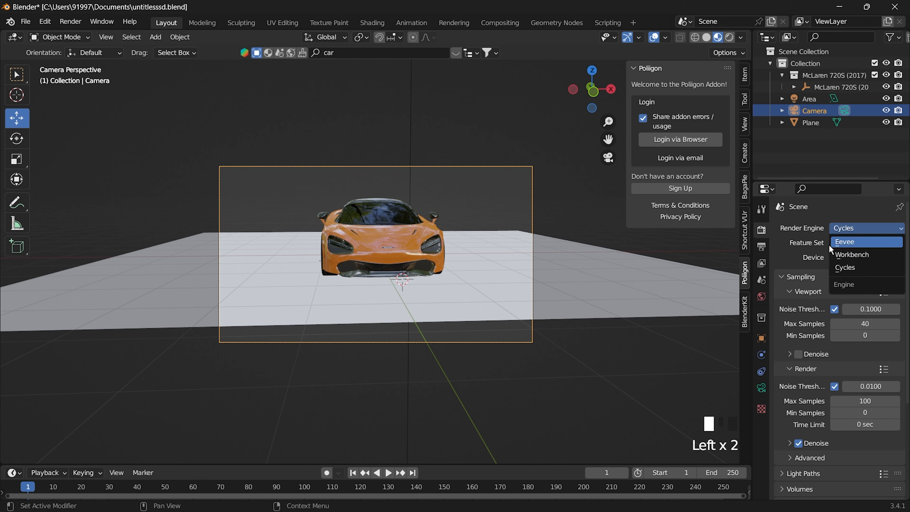
click(850, 256)
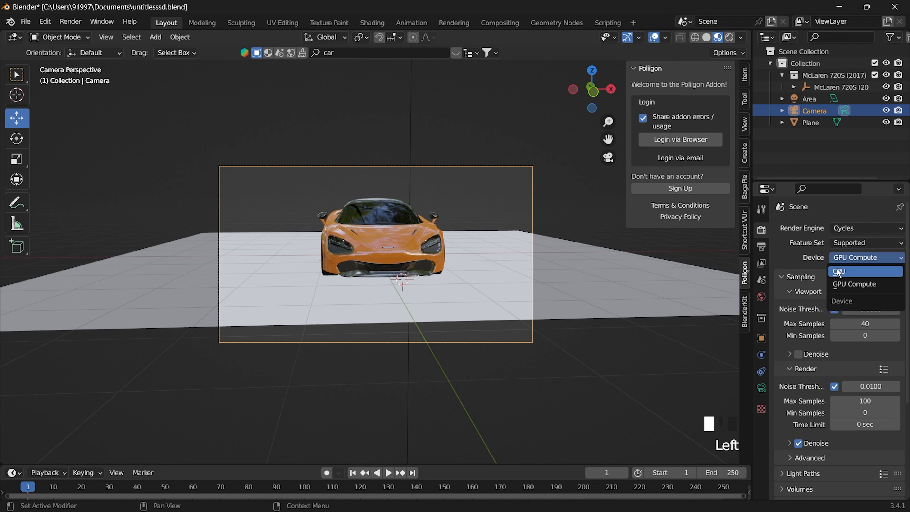
click(49, 24)
click(65, 194)
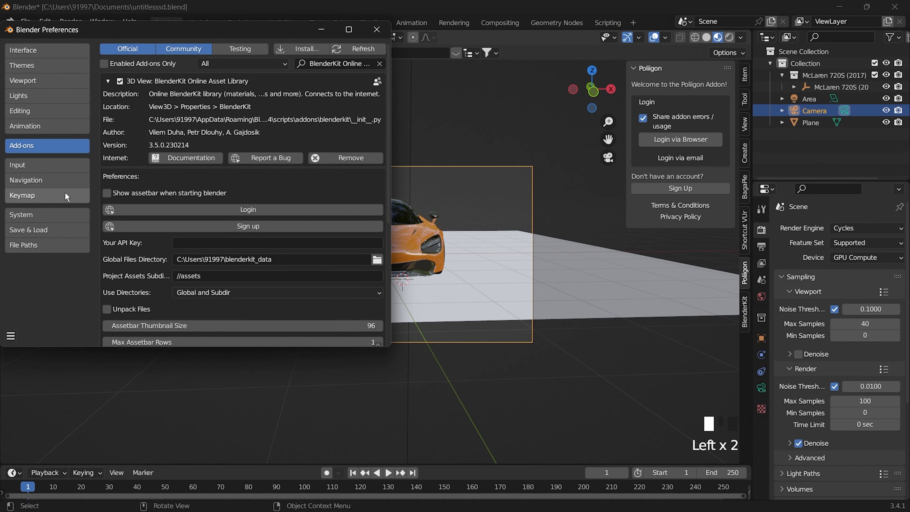
click(47, 214)
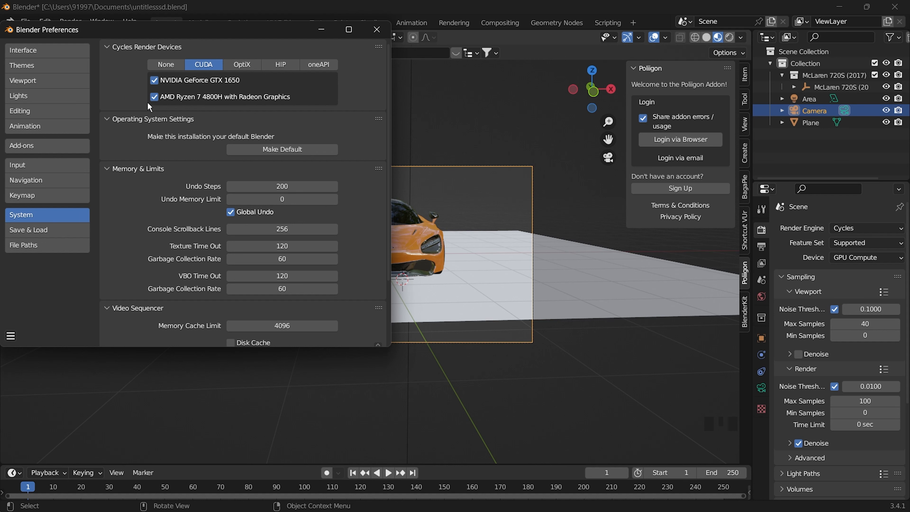
scroll(849, 263, down, 6)
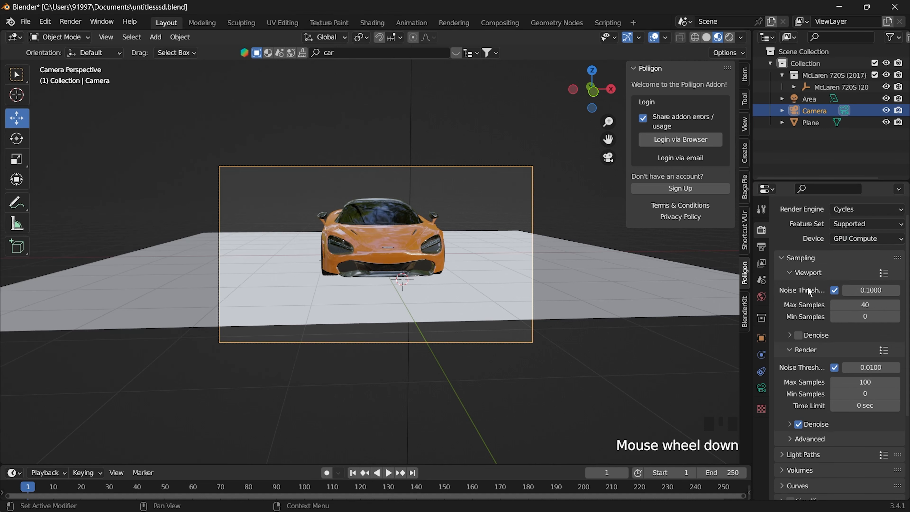
scroll(843, 279, down, 6)
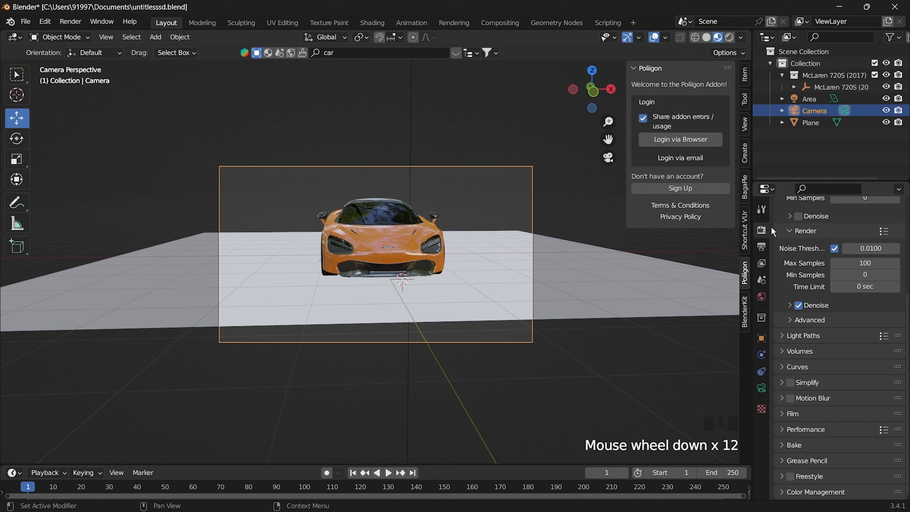
- Set the output's horizontal resolution to 1350 px and enable Render Region
click(762, 246)
scroll(853, 317, up, 5)
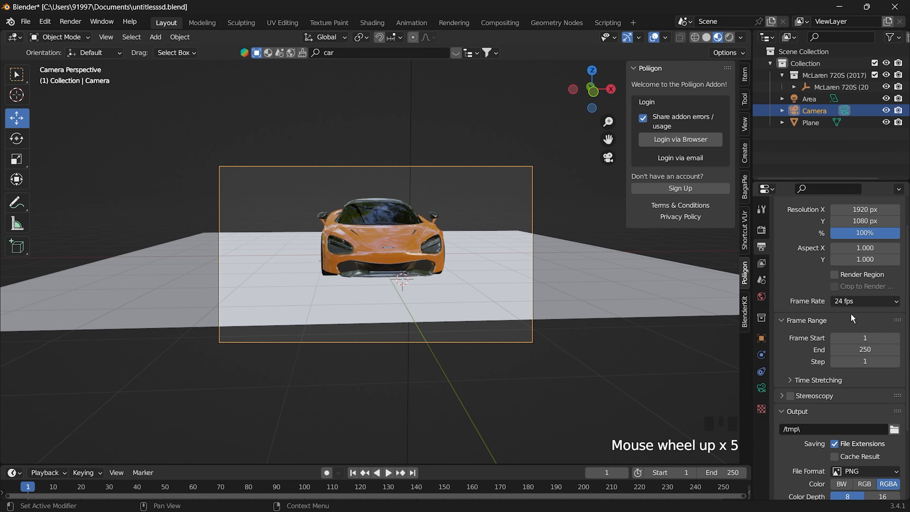
scroll(854, 232, up, 2)
click(856, 244)
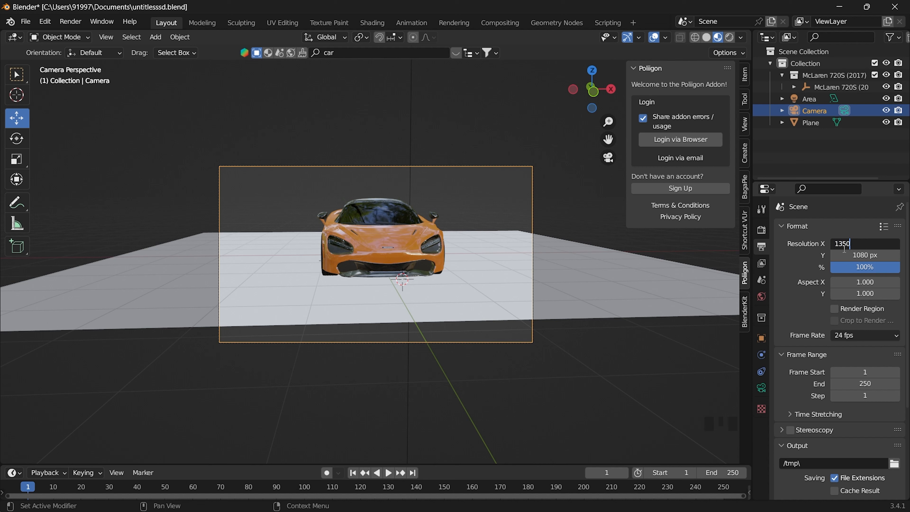
text(1350)
key(Return)
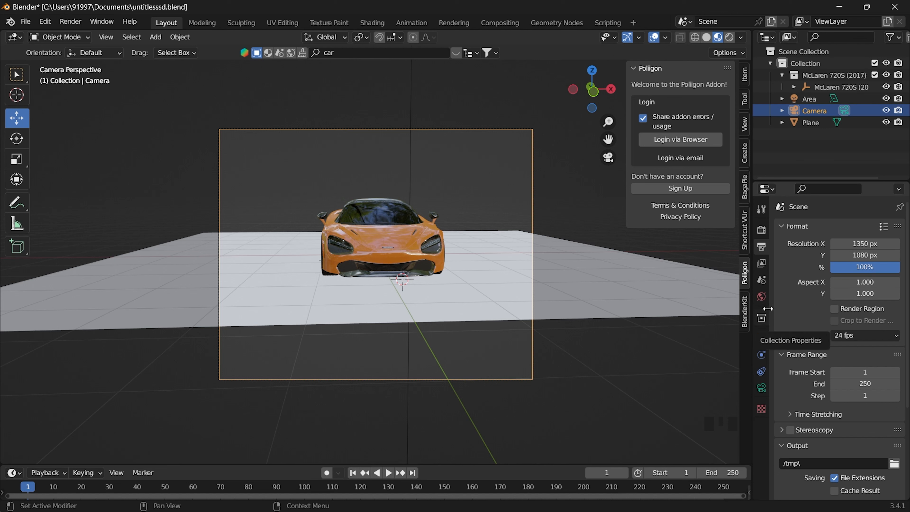
click(836, 309)
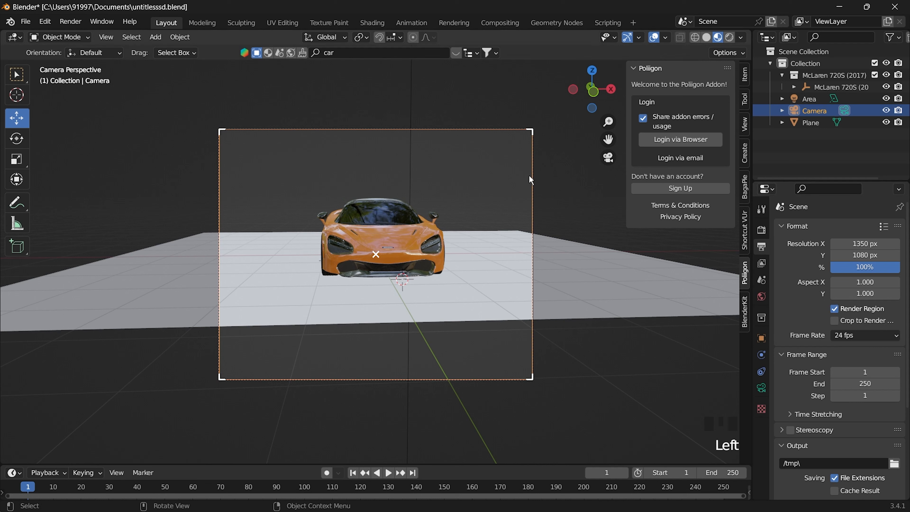
- Preview the scene in Rendered shading and stretch the ground plane along the Y axis
click(730, 37)
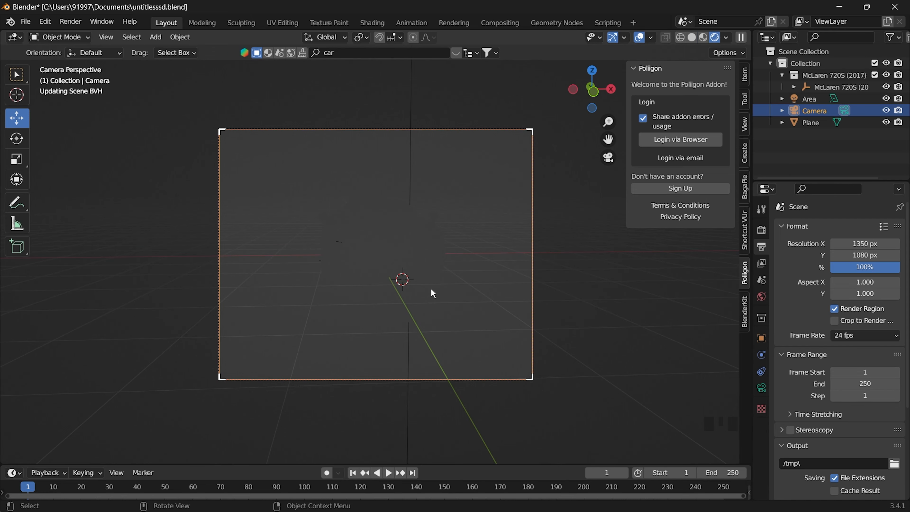
click(446, 315)
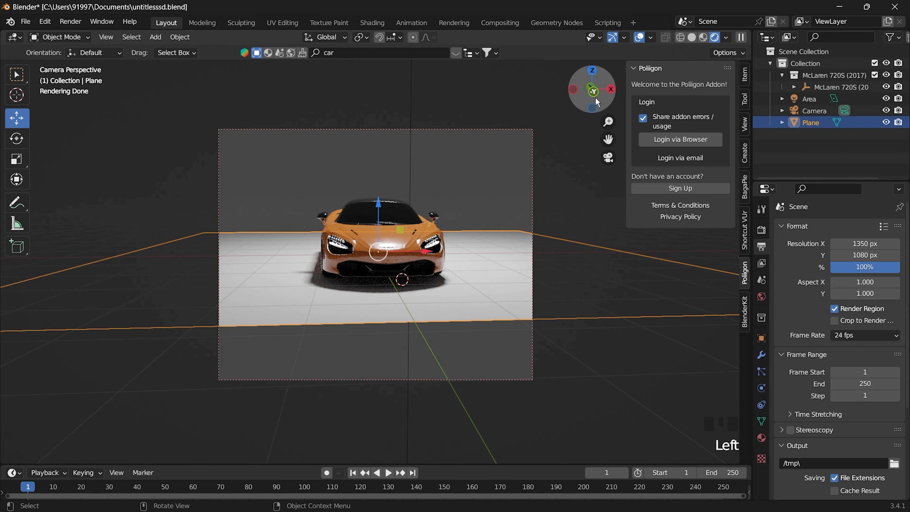
drag(600, 92, 591, 88)
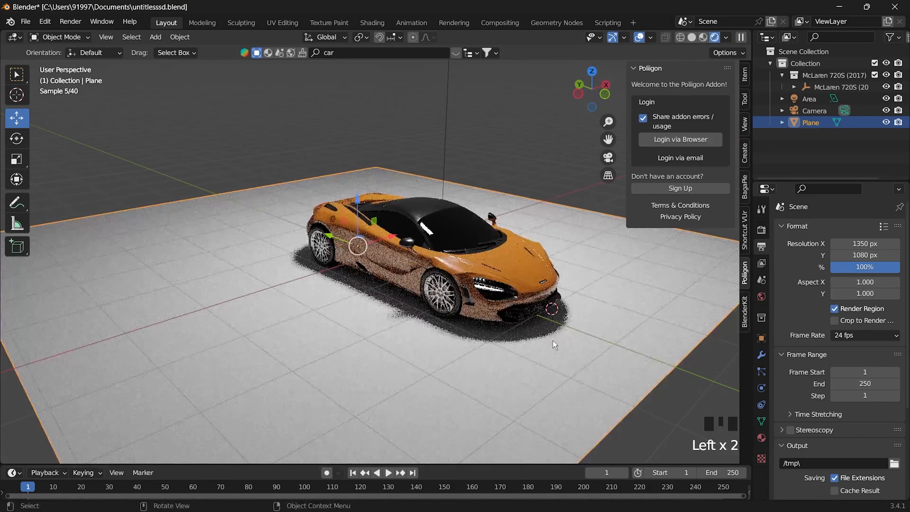
key(s)
key(y)
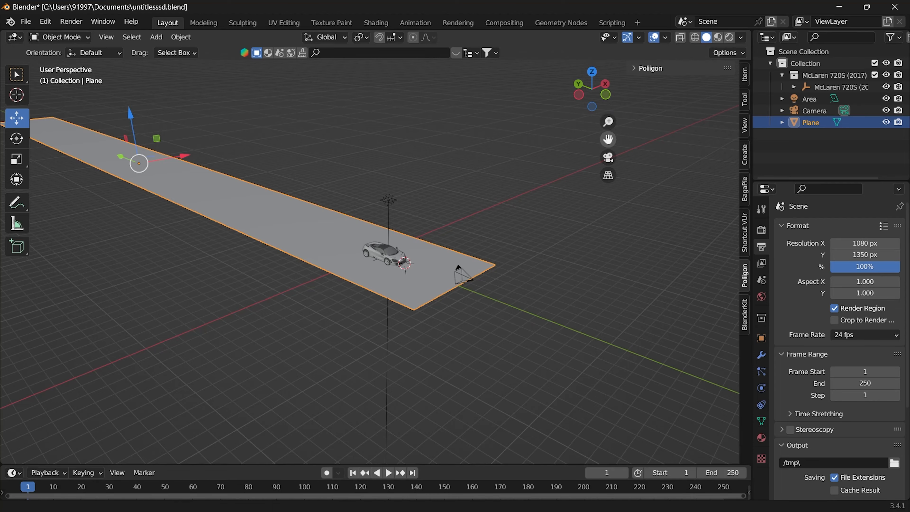
- Slide the stretched ground plane along the Y axis and check the framing through the camera
scroll(159, 161, up, 3)
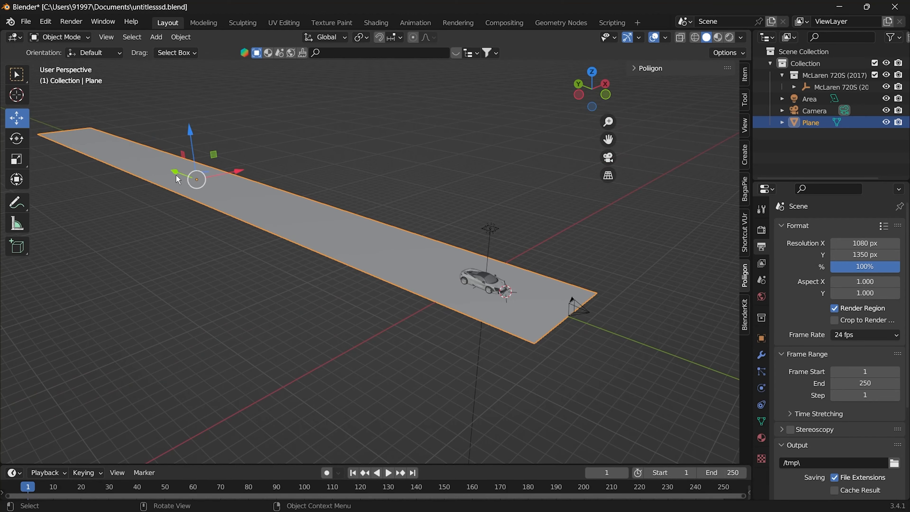
key(g)
click(159, 161)
click(609, 158)
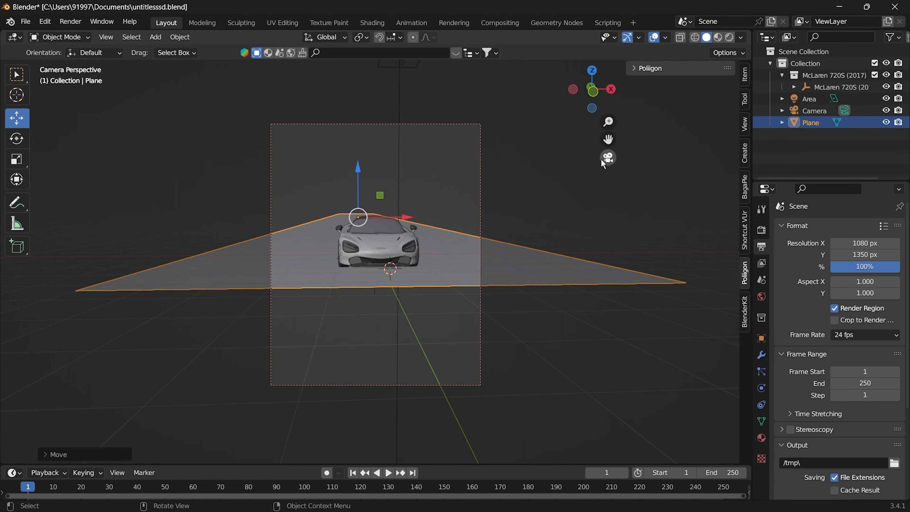
click(608, 157)
drag(111, 150, 123, 153)
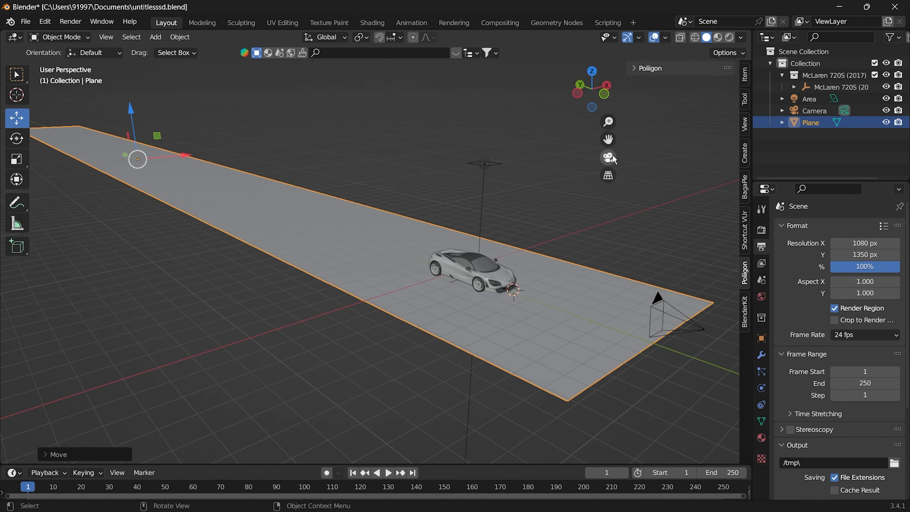
- Look through the camera, split the viewport in two, and turn off the toolbar, sidebar, gizmos and overlays in the new view
click(608, 158)
drag(749, 32, 192, 104)
scroll(120, 137, up, 2)
scroll(120, 136, down, 1)
key(t)
key(n)
drag(191, 59, 456, 59)
click(376, 37)
click(404, 37)
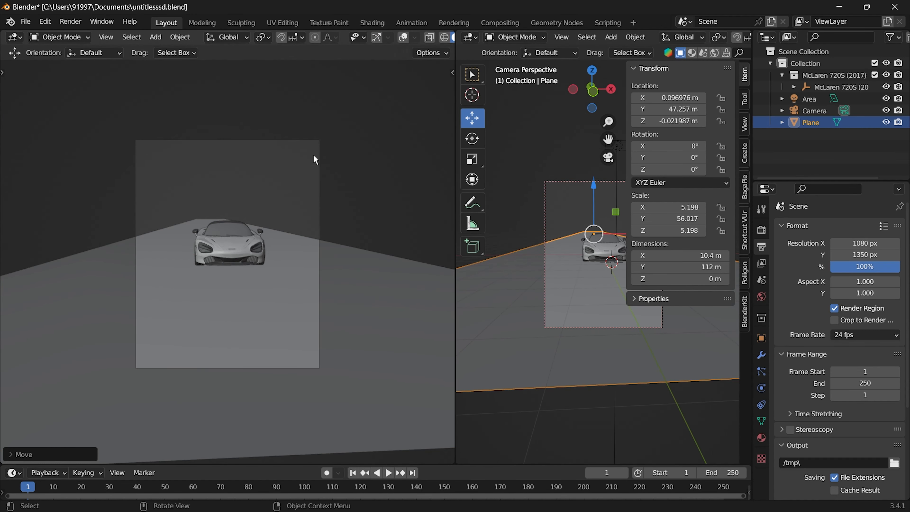
- Switch the clean camera view to Rendered shading and narrow it to a preview strip beside the working viewport
key(z)
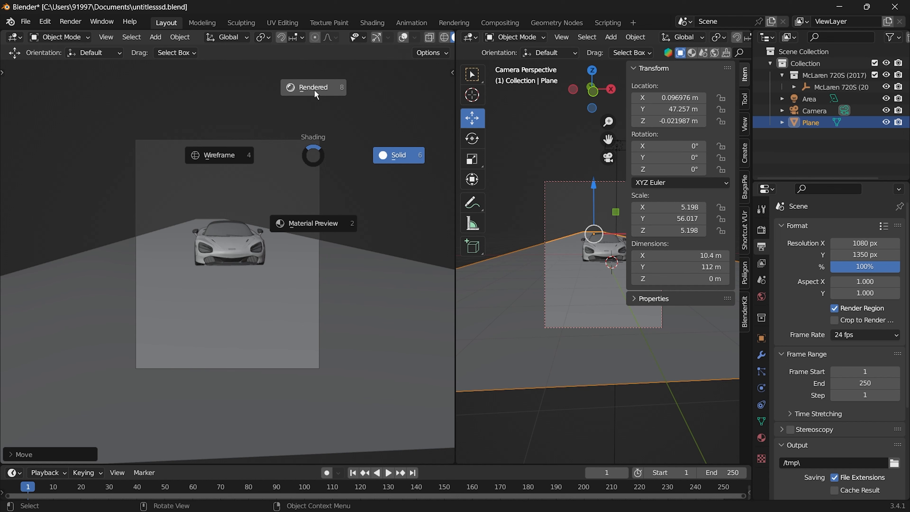
click(305, 87)
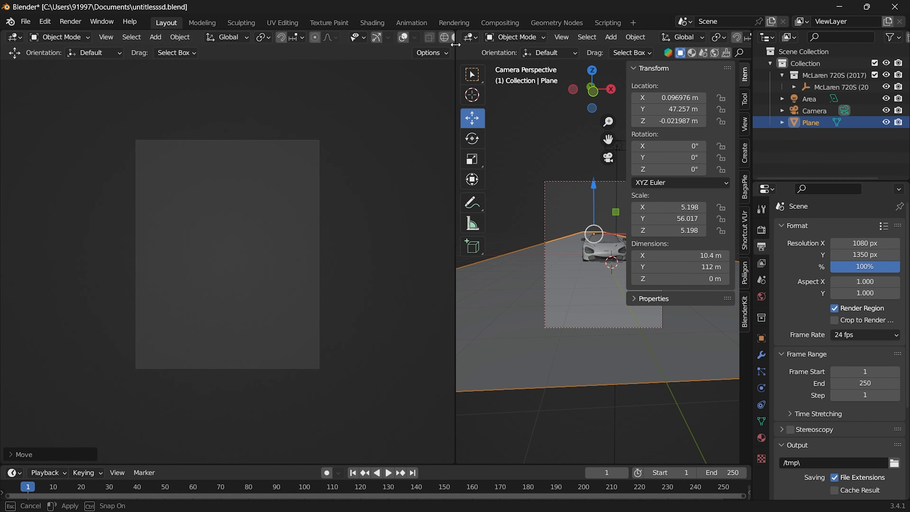
drag(456, 53, 175, 52)
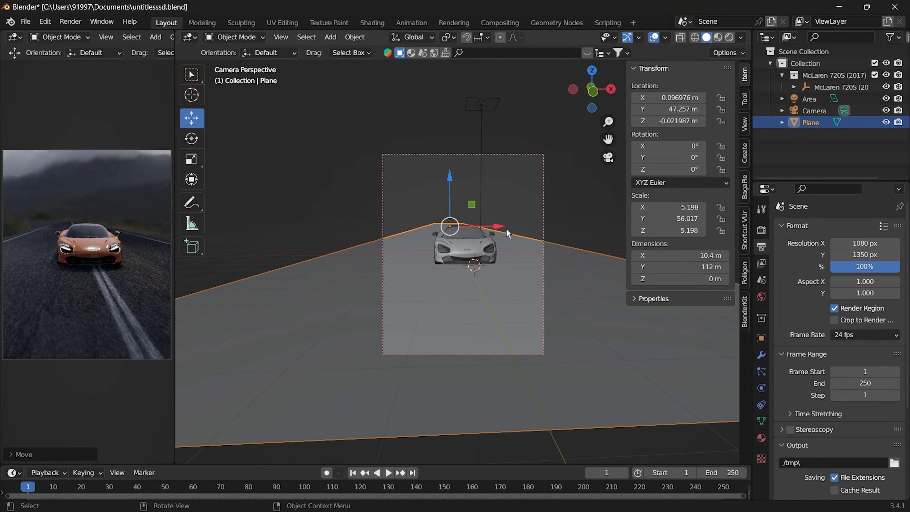
scroll(510, 237, up, 2)
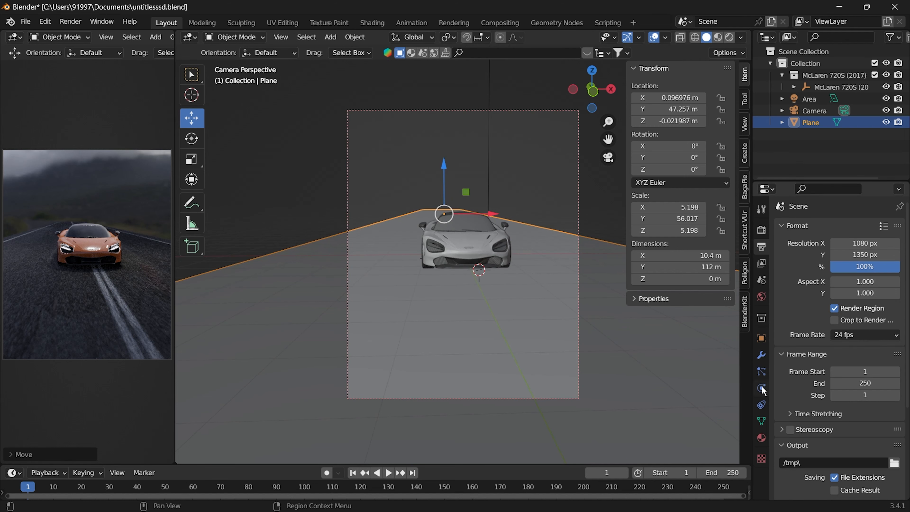
- Select the camera, check its lens settings and turn off Depth of Field
click(815, 111)
scroll(822, 383, down, 5)
scroll(794, 348, up, 4)
click(763, 230)
scroll(804, 332, up, 7)
click(762, 209)
click(762, 388)
scroll(802, 405, down, 1)
click(790, 368)
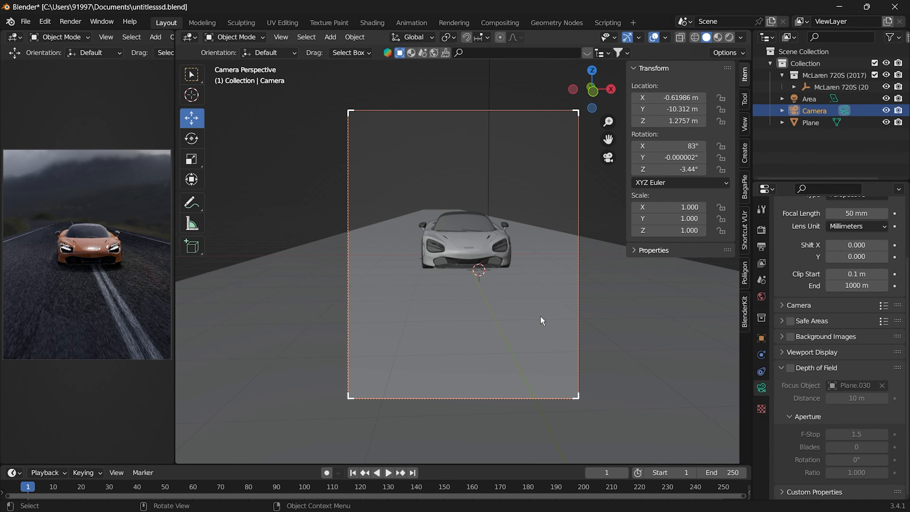
- Add an Array modifier to the ground plane with a relative offset factor of 0 on X and 1 on Y
click(414, 338)
click(762, 355)
click(838, 228)
click(667, 275)
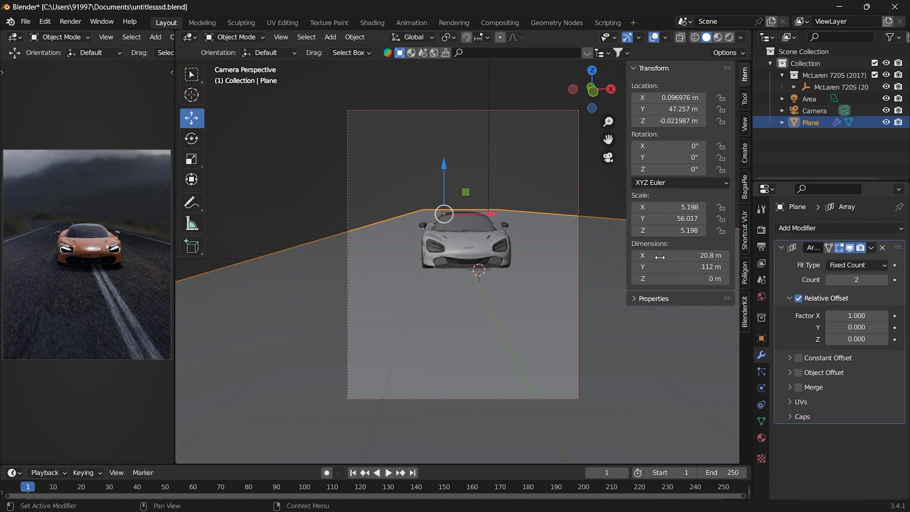
double_click(857, 315)
text(0)
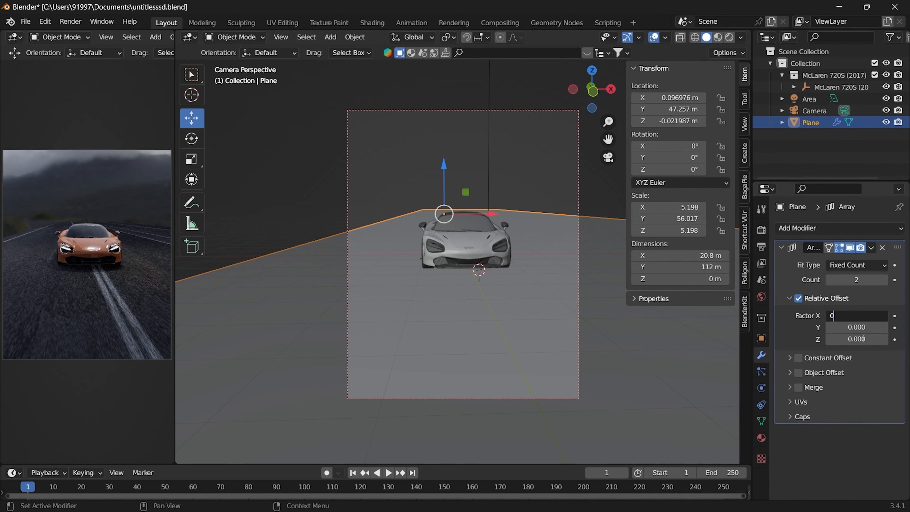
double_click(858, 327)
text(1)
key(Return)
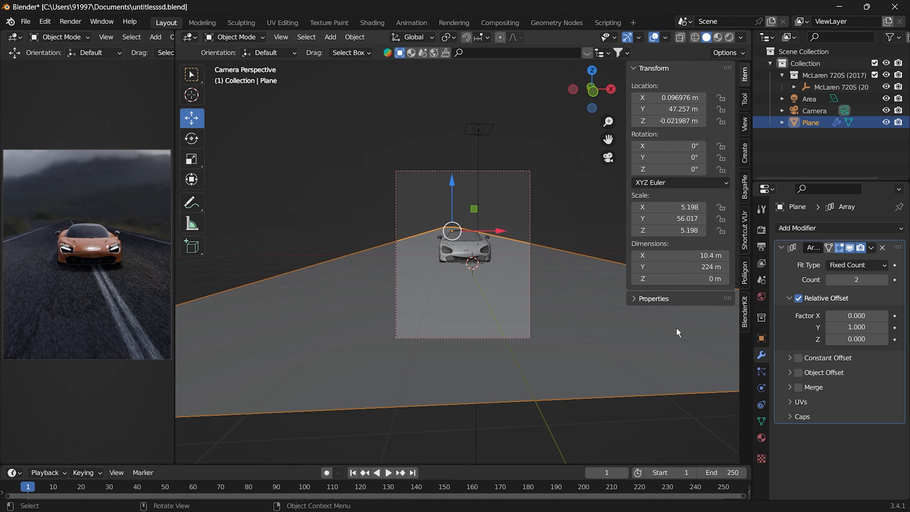
- Raise the ground plane's Array count to 6
click(886, 280)
click(885, 280)
click(886, 280)
click(885, 280)
click(595, 444)
scroll(558, 352, up, 2)
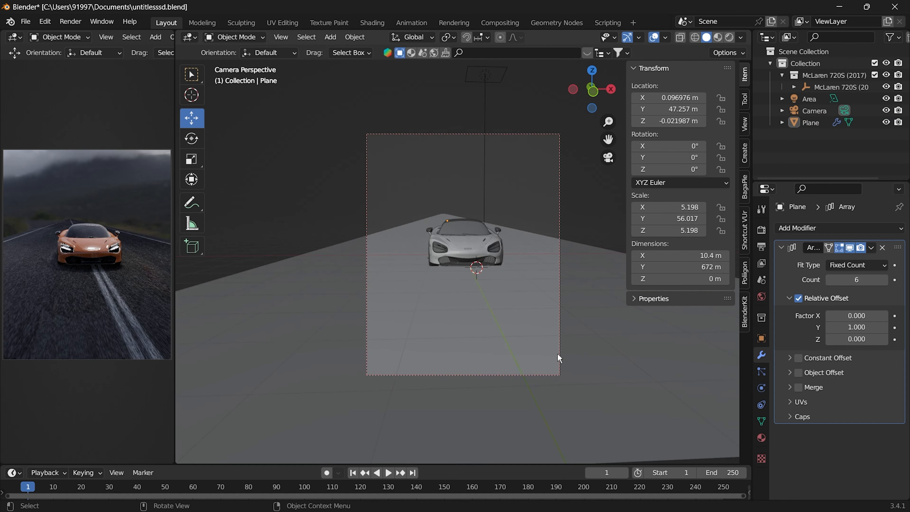
- Unlink the image from the Ostrich Road world's environment texture
click(762, 297)
click(894, 316)
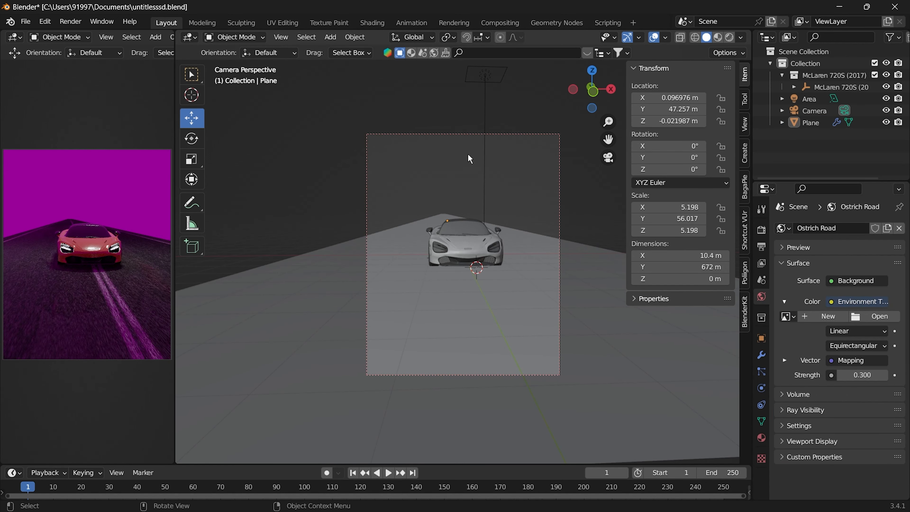
- Set the ground plane's X and Z location to 0 m and shift its Y location to 47.447 m
click(589, 310)
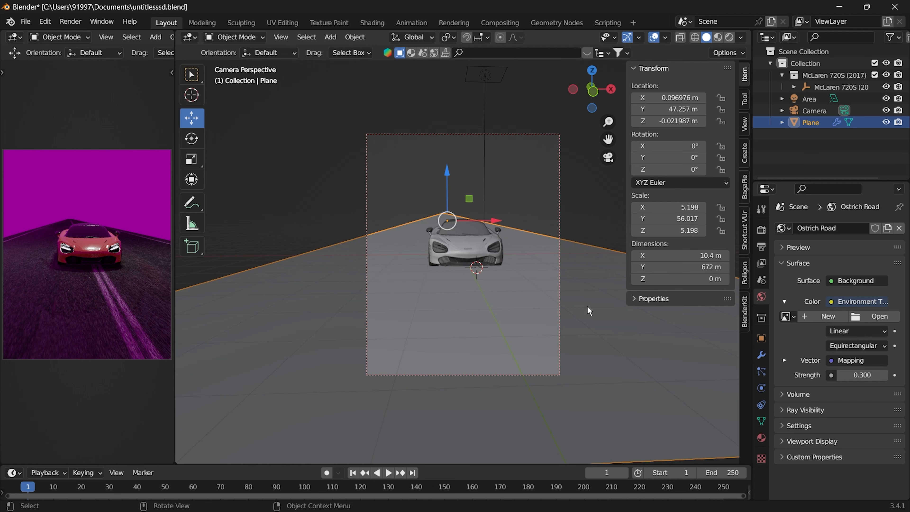
click(762, 338)
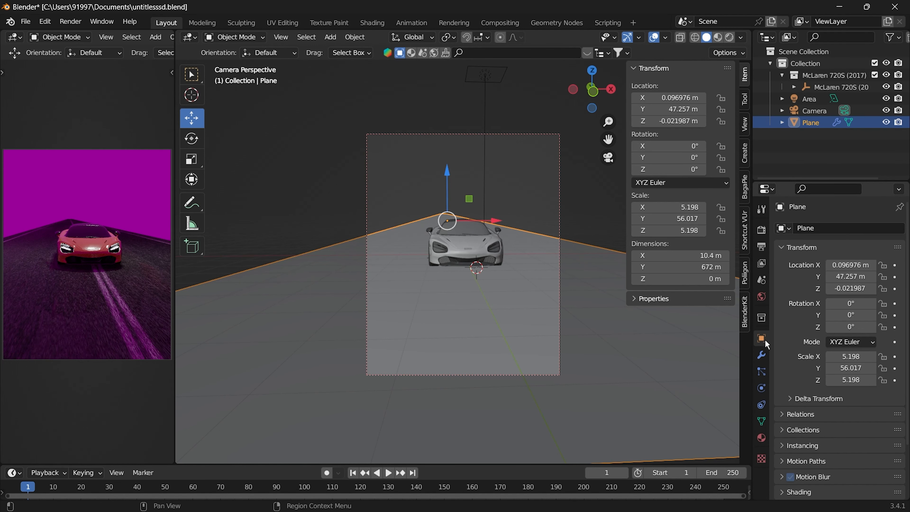
text(0)
key(Return)
drag(847, 276, 864, 265)
double_click(847, 265)
text(0)
key(Return)
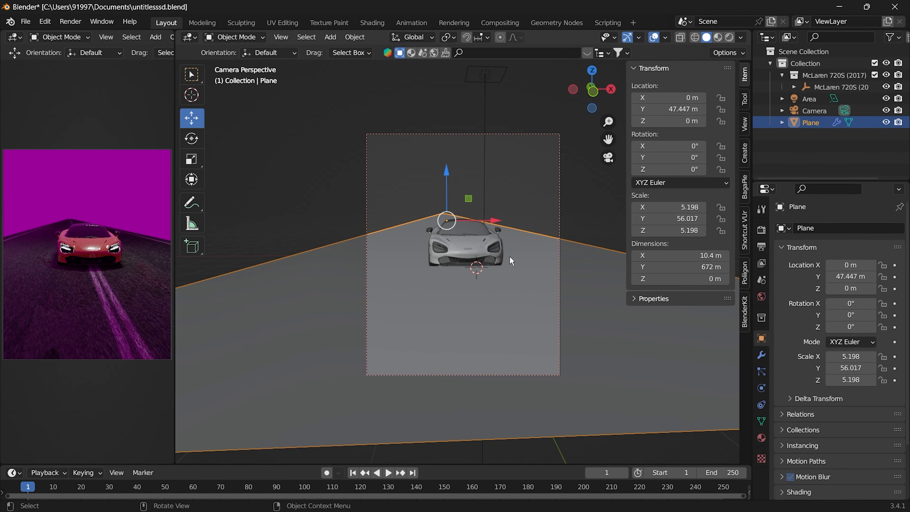
- Frame the car body from the front and align the camera to that close-up view
click(494, 251)
middle_drag(529, 302, 501, 186)
key(KP_Decimal)
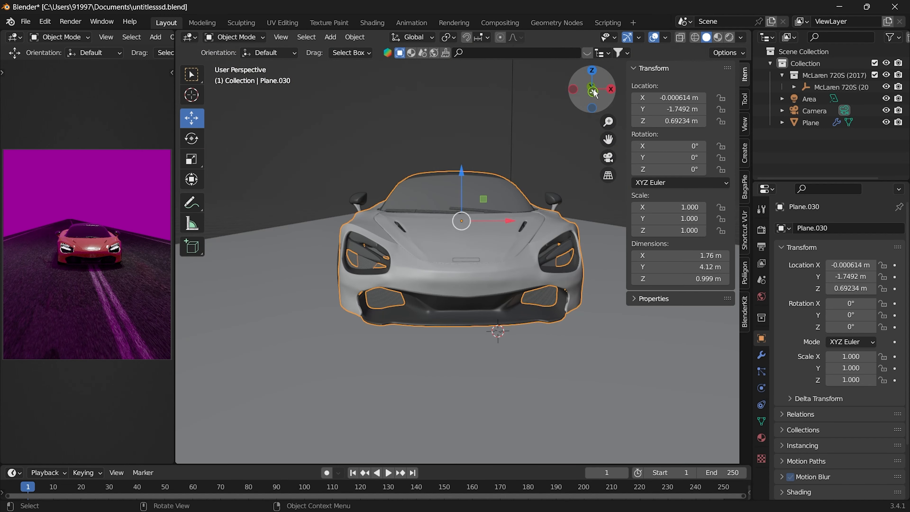
drag(589, 89, 567, 130)
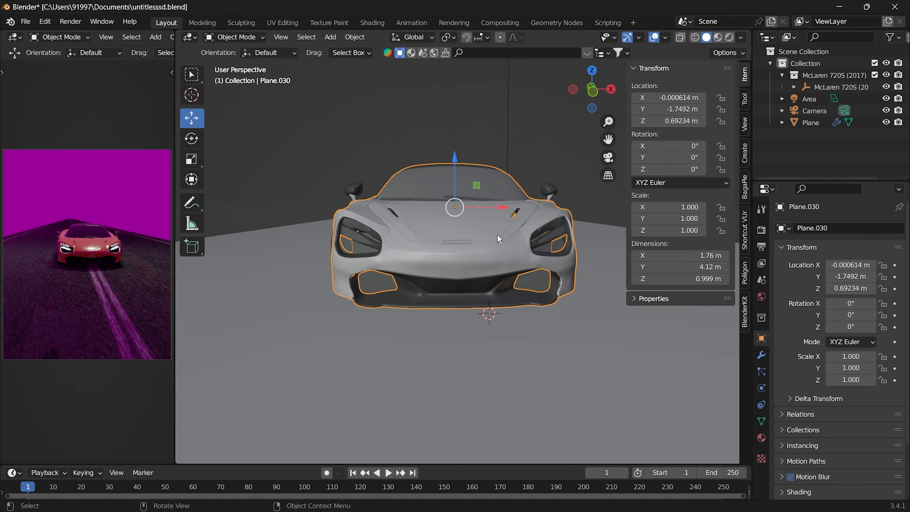
key(ctrl+alt+KP_0)
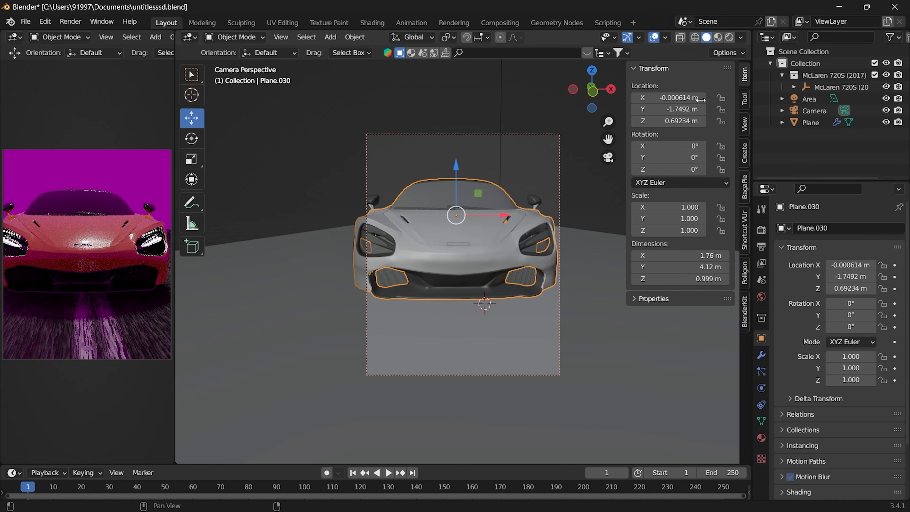
- Set the camera's Z rotation to -1.3° and open its lens settings
click(815, 111)
click(851, 327)
text(0)
key(Return)
drag(858, 327, 853, 327)
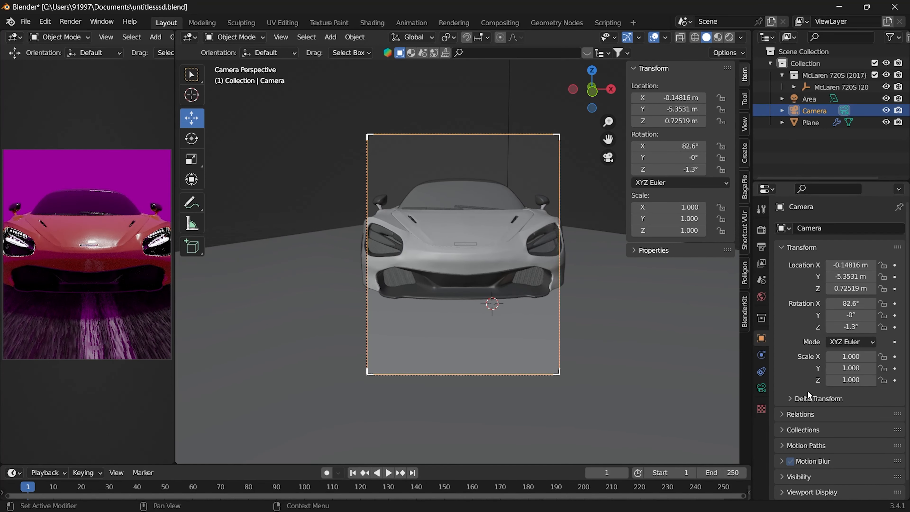
click(762, 388)
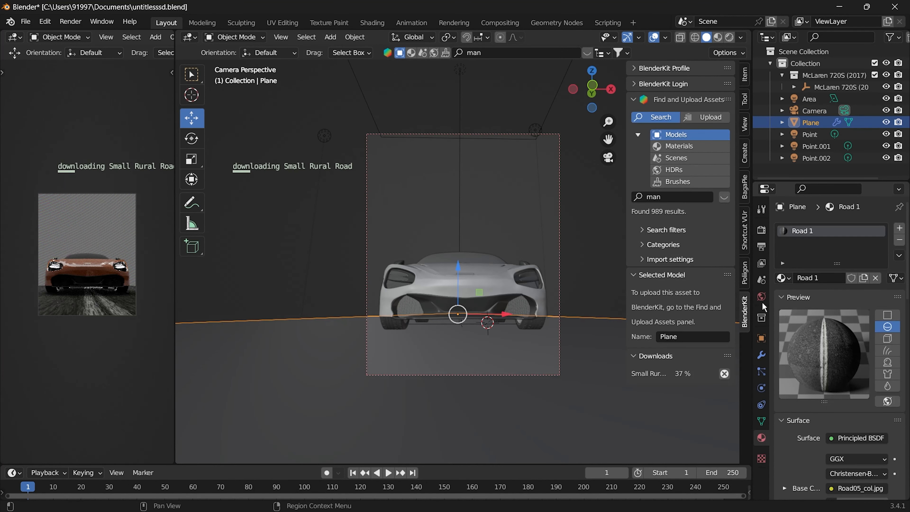
- Replace the Parking world's environment image with a Sky Texture and raise the sun elevation to 19.1°
click(762, 297)
click(896, 317)
click(831, 304)
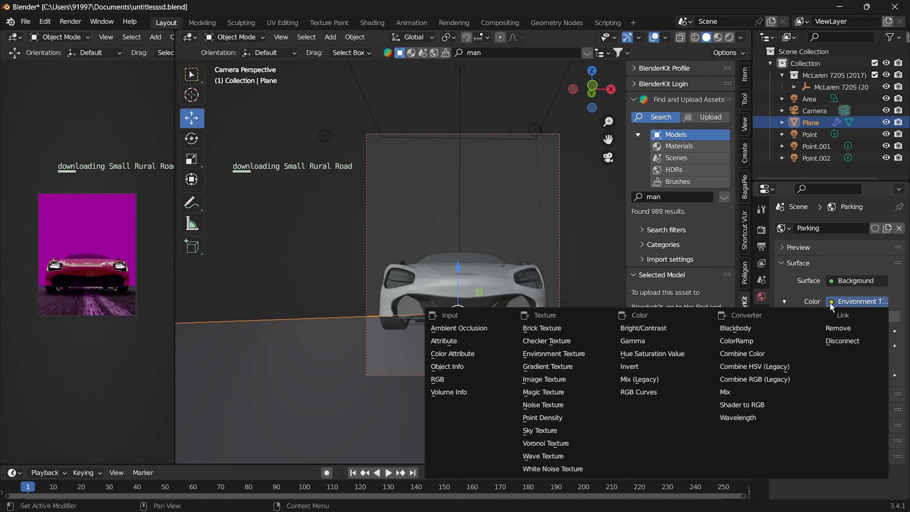
click(547, 431)
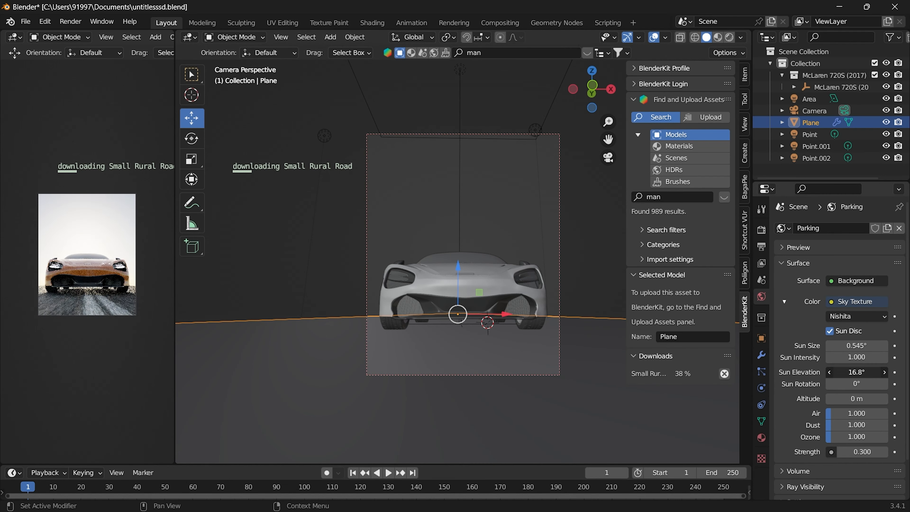
drag(854, 373, 869, 373)
- Hide the area light and the three point lights
drag(887, 158, 887, 146)
click(886, 134)
click(887, 99)
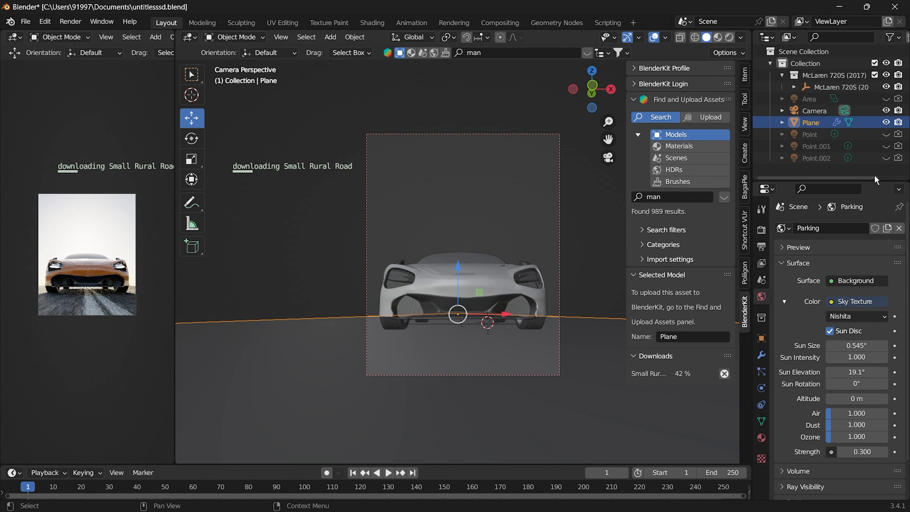
- Set the sky's sun size to 0.1° and its sun intensity, sun elevation, dust and ozone to 0
drag(855, 343, 837, 342)
mouse_move(857, 358)
mouse_down()
mouse_move(838, 358)
mouse_move(859, 373)
mouse_move(839, 373)
mouse_move(855, 372)
mouse_up()
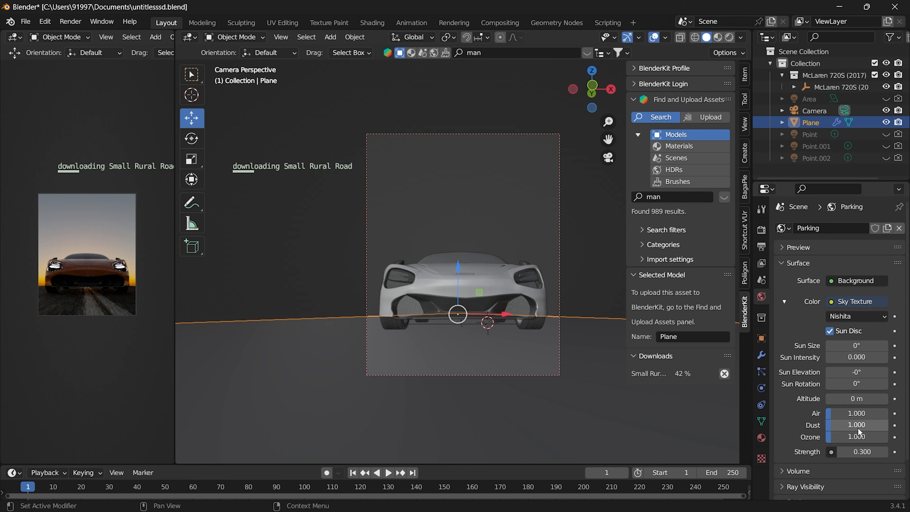
drag(858, 434, 828, 427)
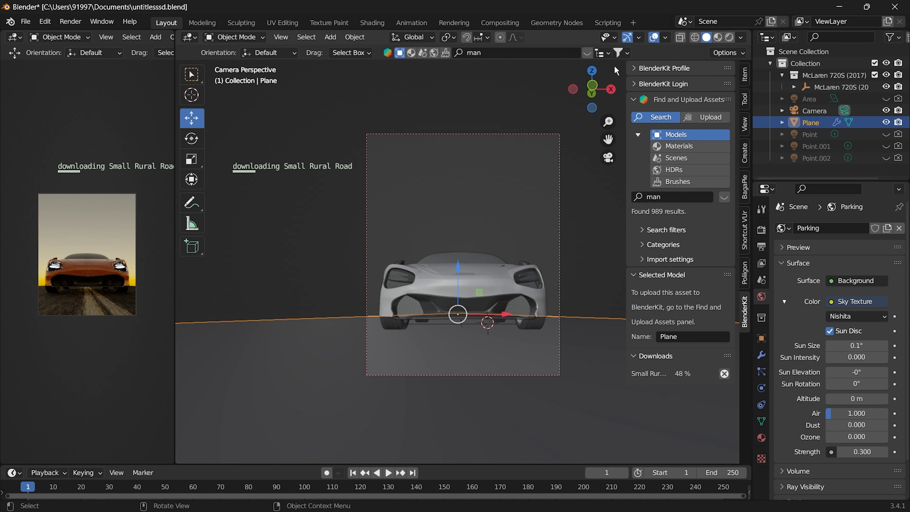
- Cancel the Small Rural Road download and hide the viewport's sidebar
click(724, 374)
key(n)
scroll(591, 318, up, 2)
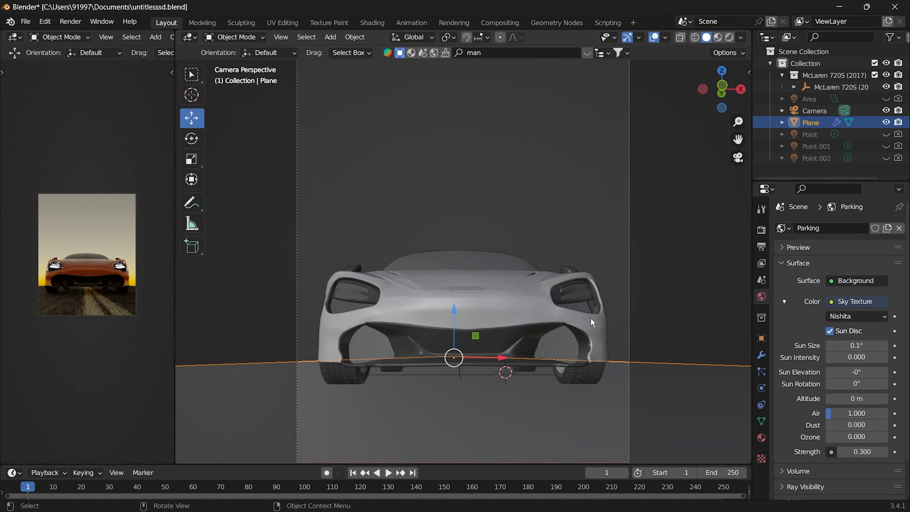
- Return to the camera view, check the Cycles sampling settings and render the image
drag(724, 98, 723, 104)
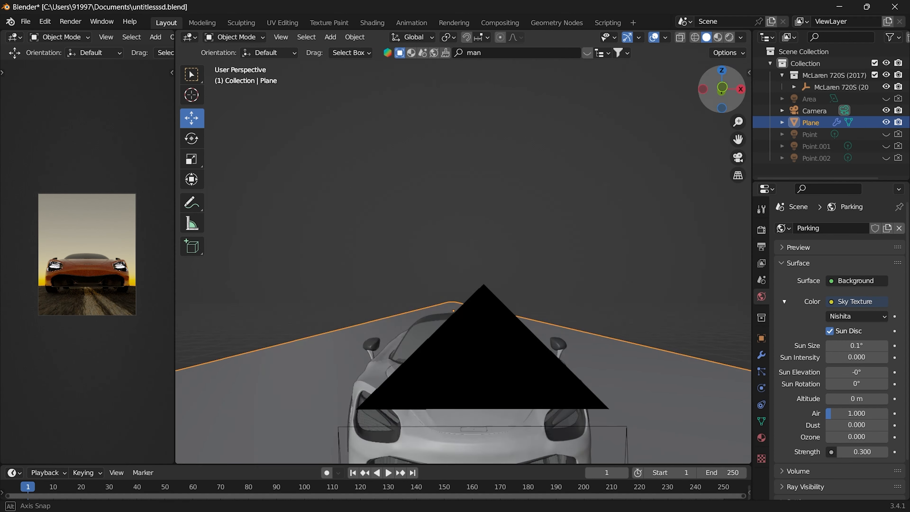
click(738, 158)
click(762, 230)
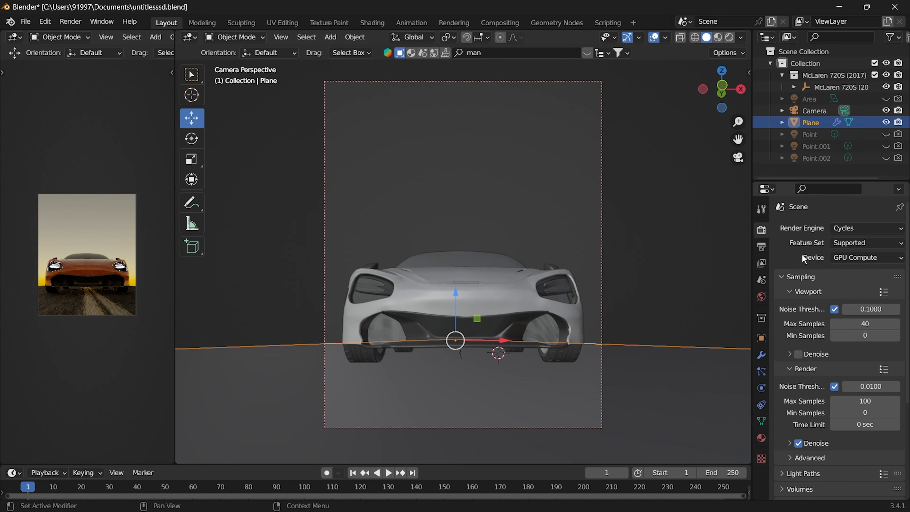
click(70, 22)
click(82, 35)
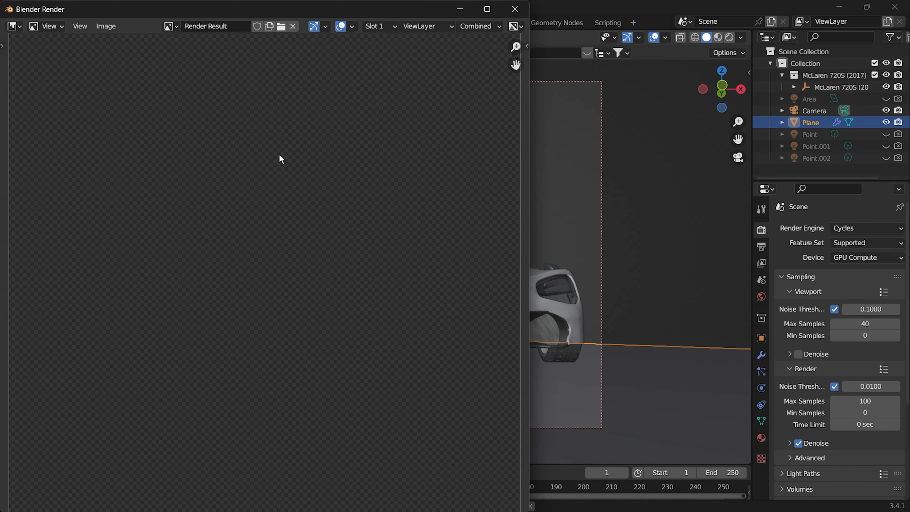